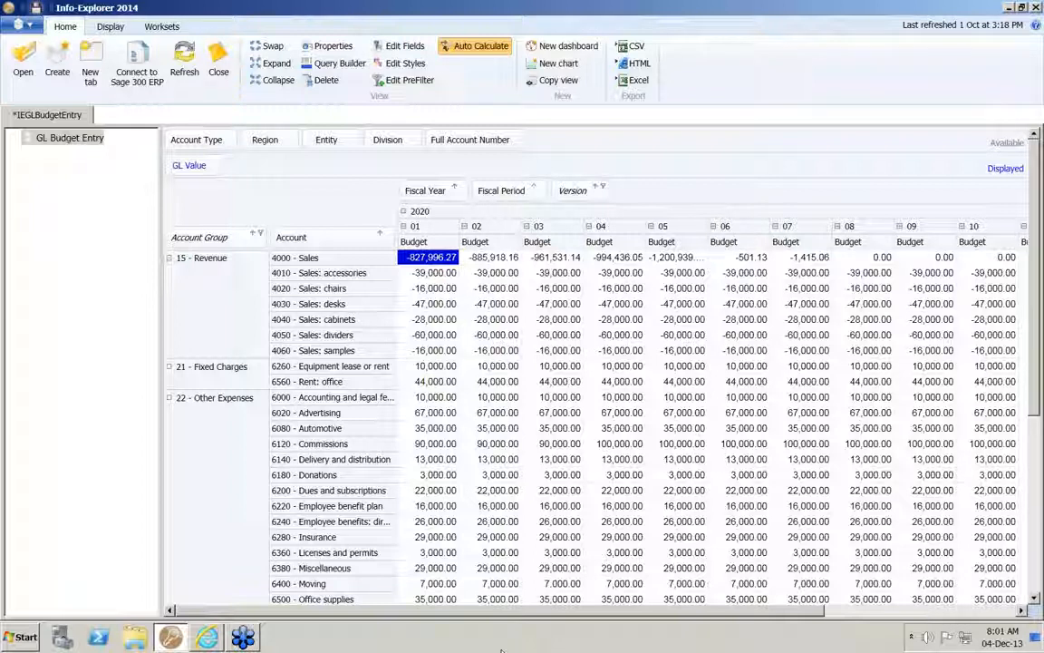
- Keep all years in the Fiscal Year filter and include Actual alongside Budget in the Version filter
{"action": "left_click", "coordinate": [462, 188]}
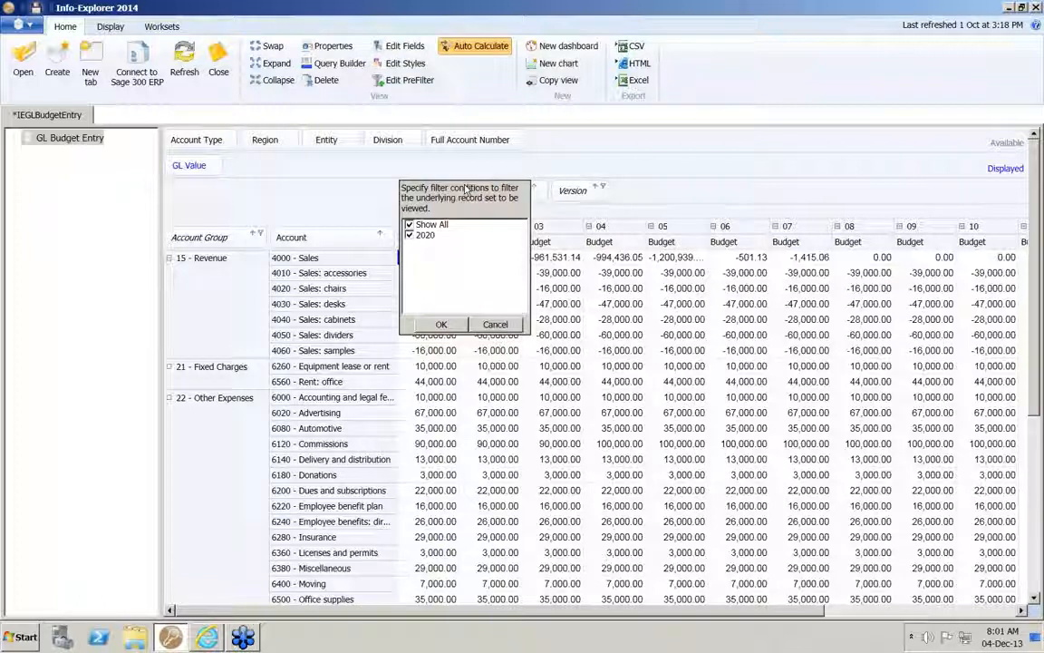
{"action": "left_click", "coordinate": [441, 324]}
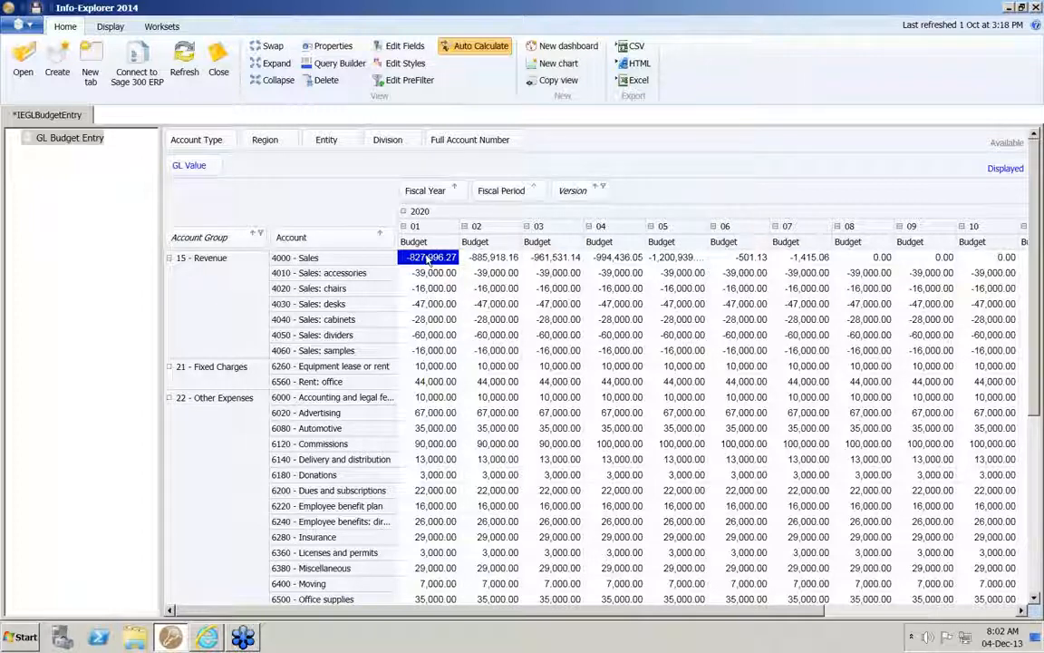
{"action": "left_click", "coordinate": [602, 188]}
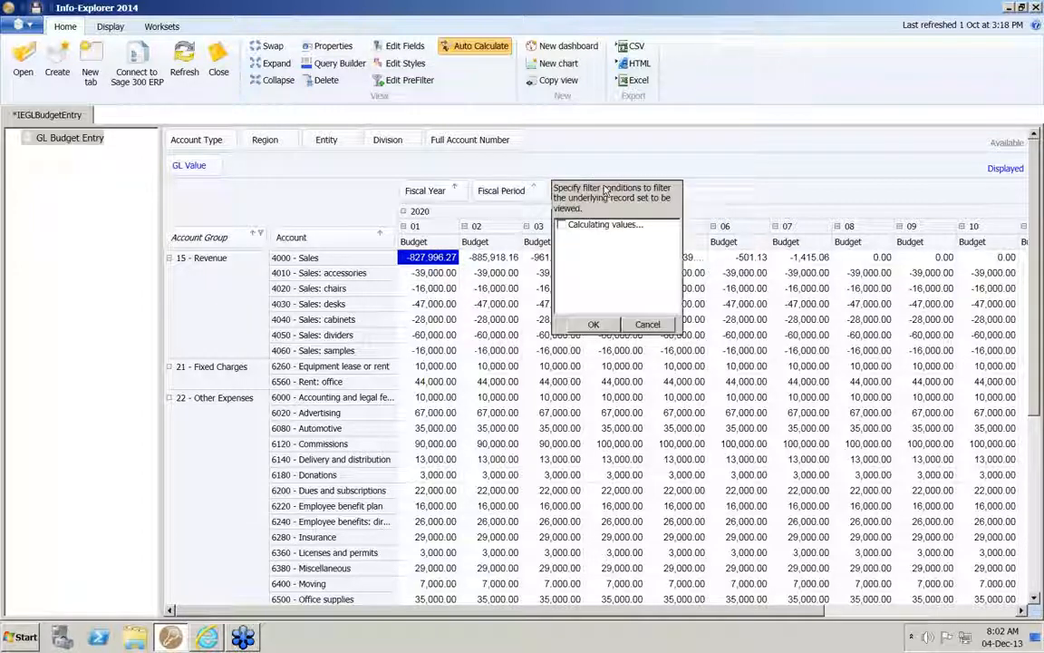
{"action": "left_click", "coordinate": [562, 235]}
{"action": "left_click", "coordinate": [593, 324]}
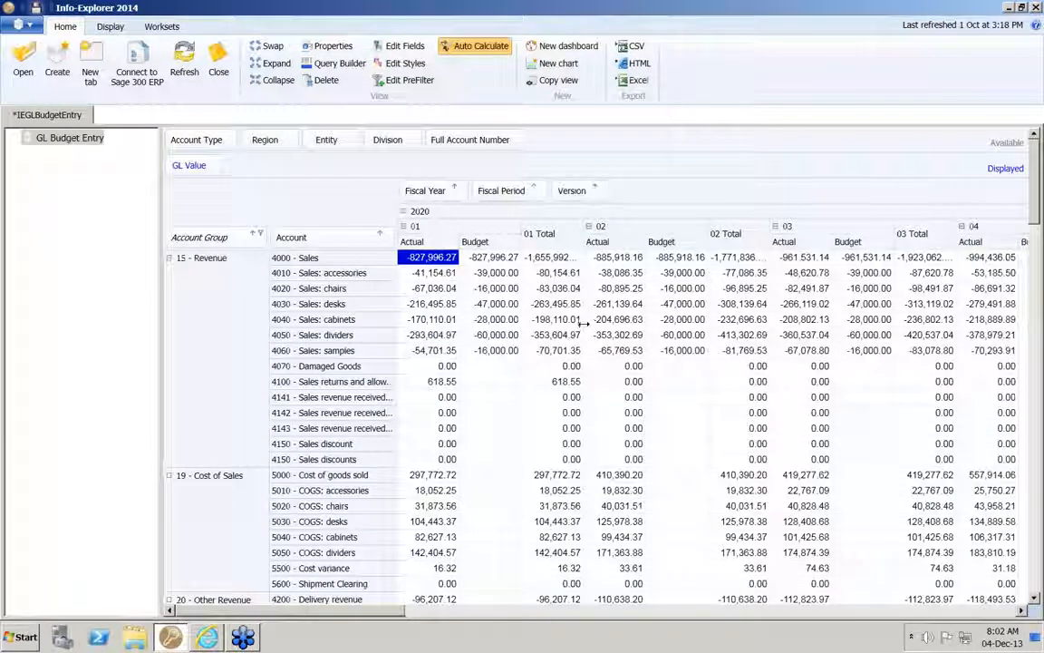
- Restrict the Version filter to Budget only
{"action": "left_click", "coordinate": [602, 189]}
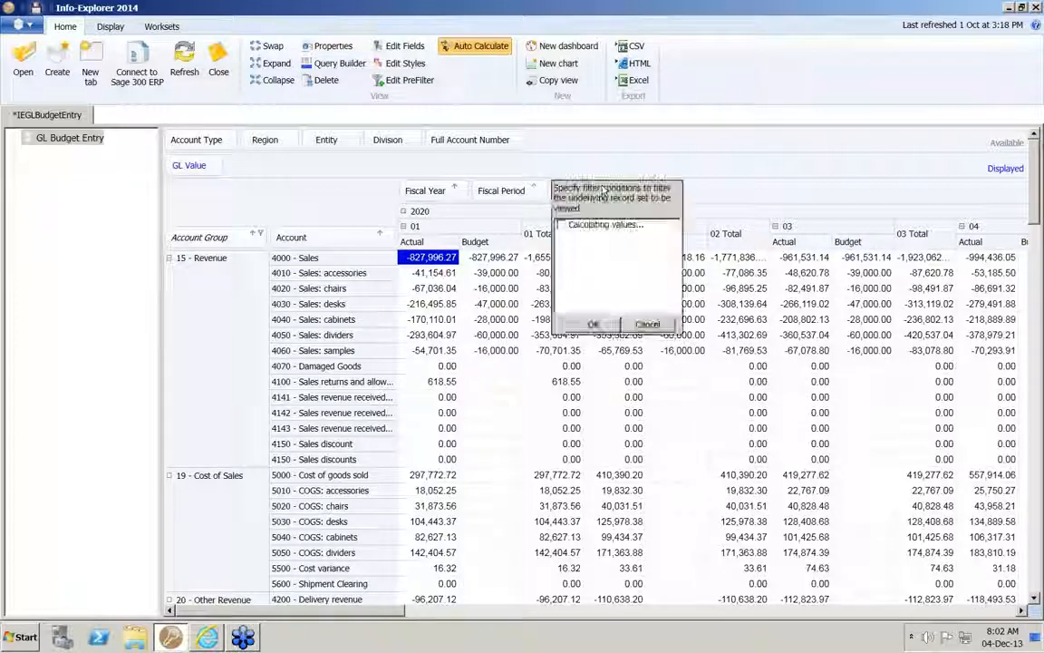
{"action": "left_click", "coordinate": [562, 225]}
{"action": "left_click", "coordinate": [562, 245]}
{"action": "left_click", "coordinate": [580, 325]}
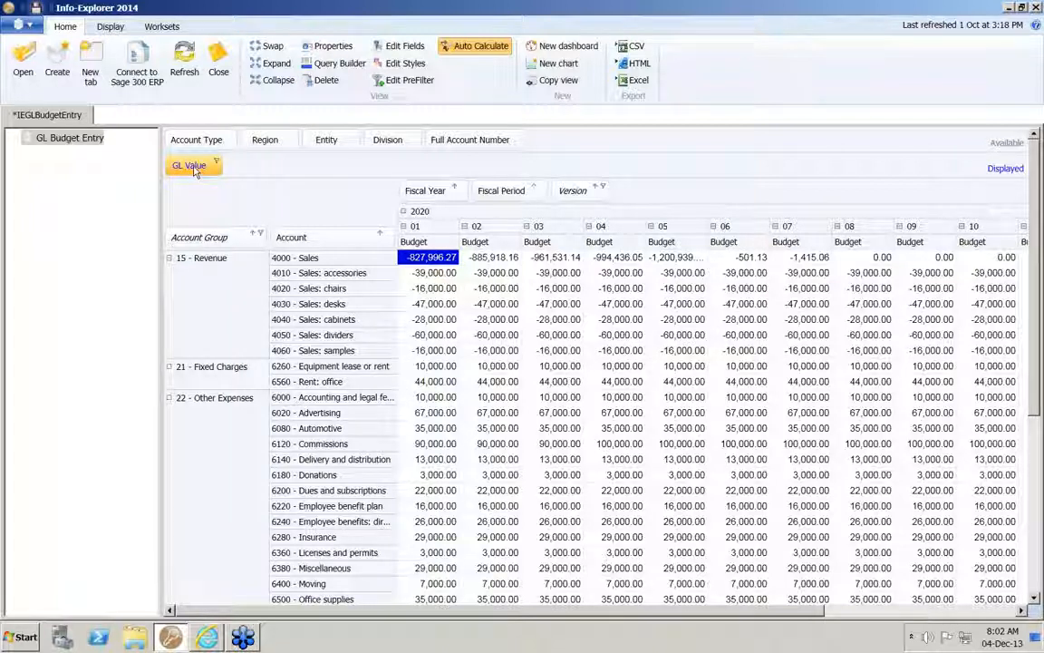
{"action": "left_click_drag", "start_coordinate": [182, 170], "coordinate": [185, 148]}
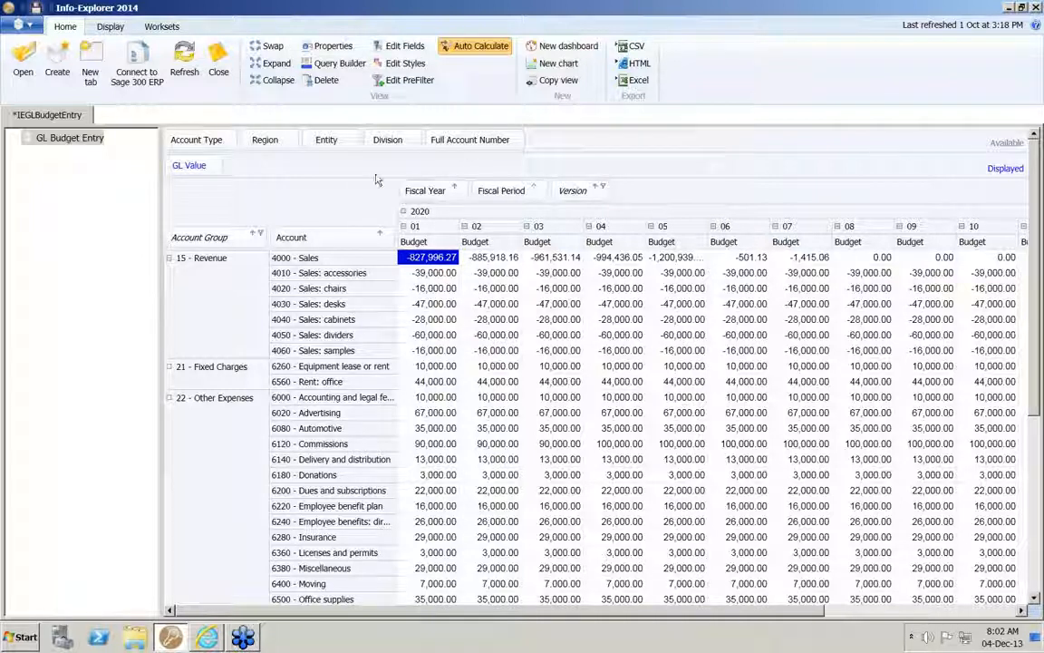
{"action": "right_click", "coordinate": [351, 195]}
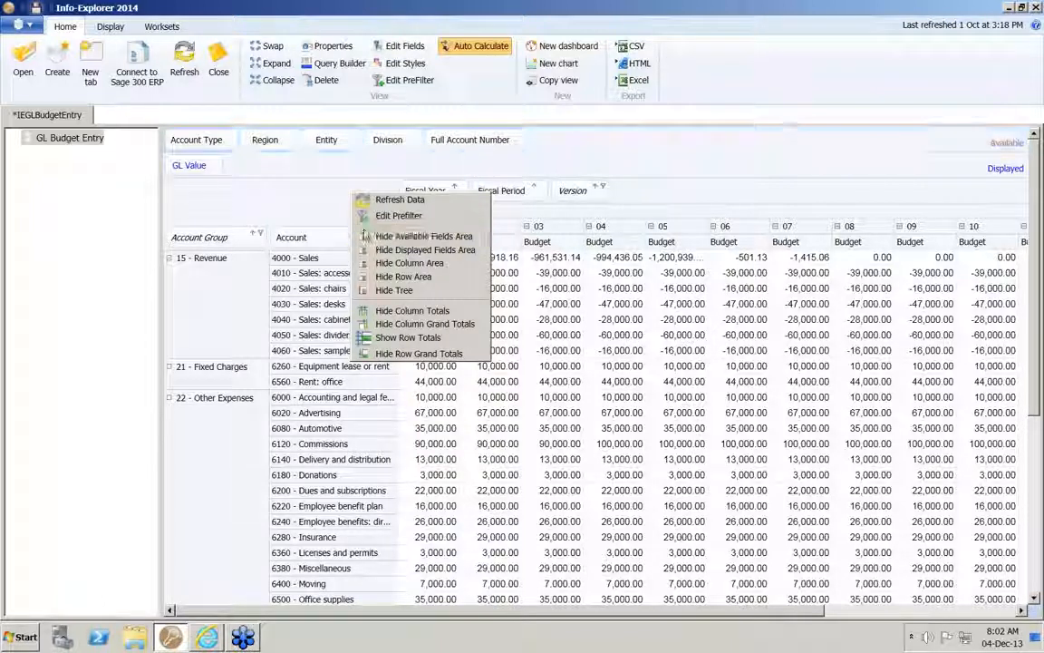
- Hide the displayed fields area, tree, available fields area, column area and row area of the budget view
{"action": "left_click", "coordinate": [112, 26]}
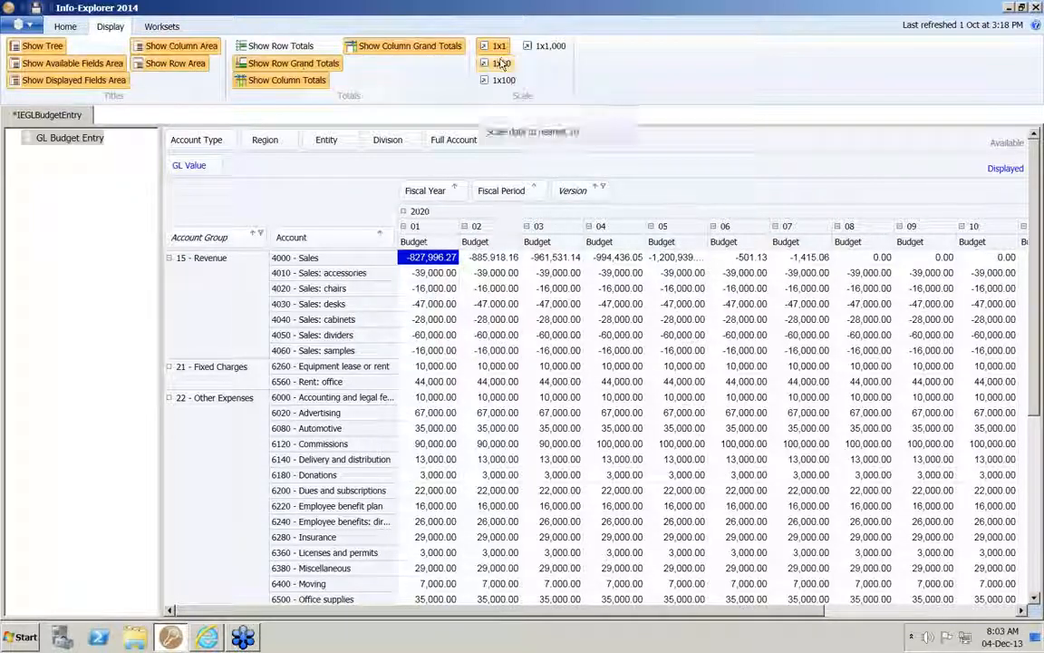
{"action": "right_click", "coordinate": [350, 176]}
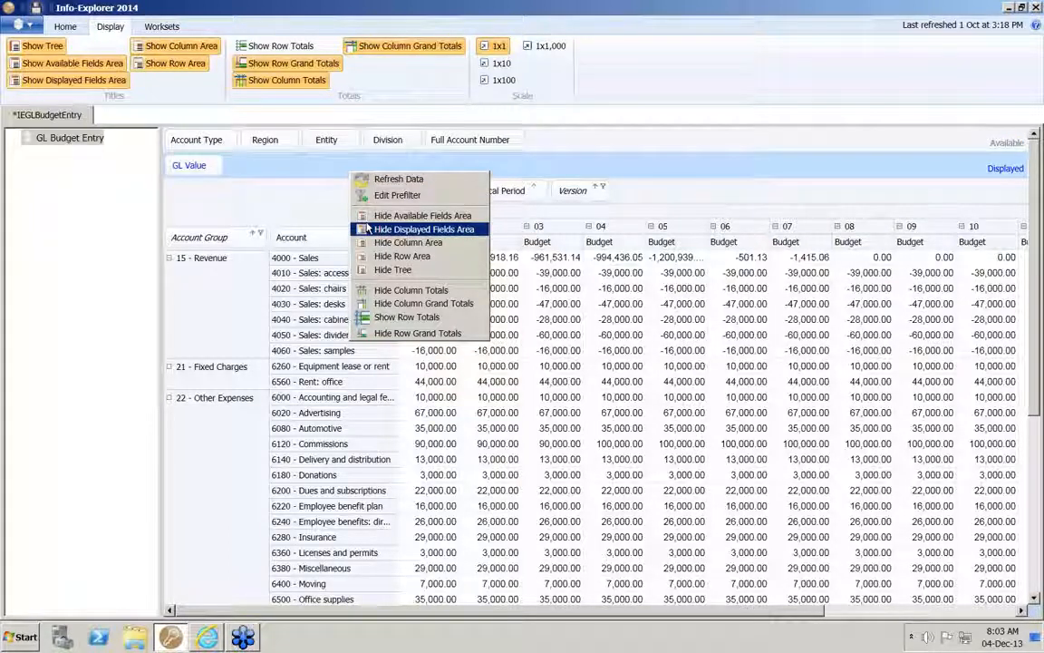
{"action": "left_click", "coordinate": [118, 82]}
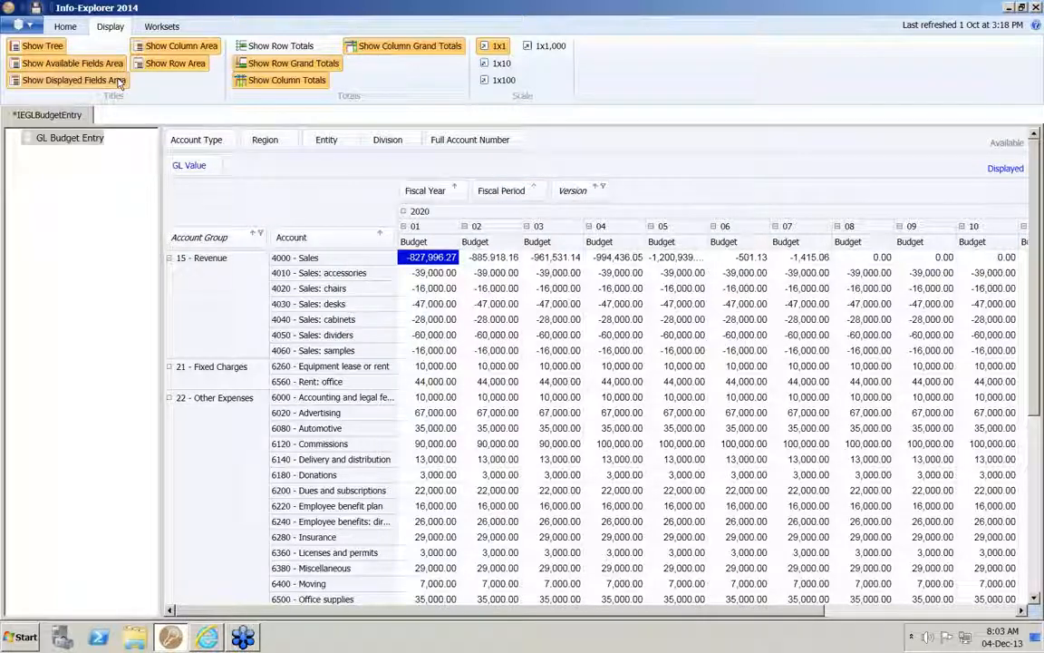
{"action": "left_click", "coordinate": [117, 81]}
{"action": "right_click", "coordinate": [304, 170]}
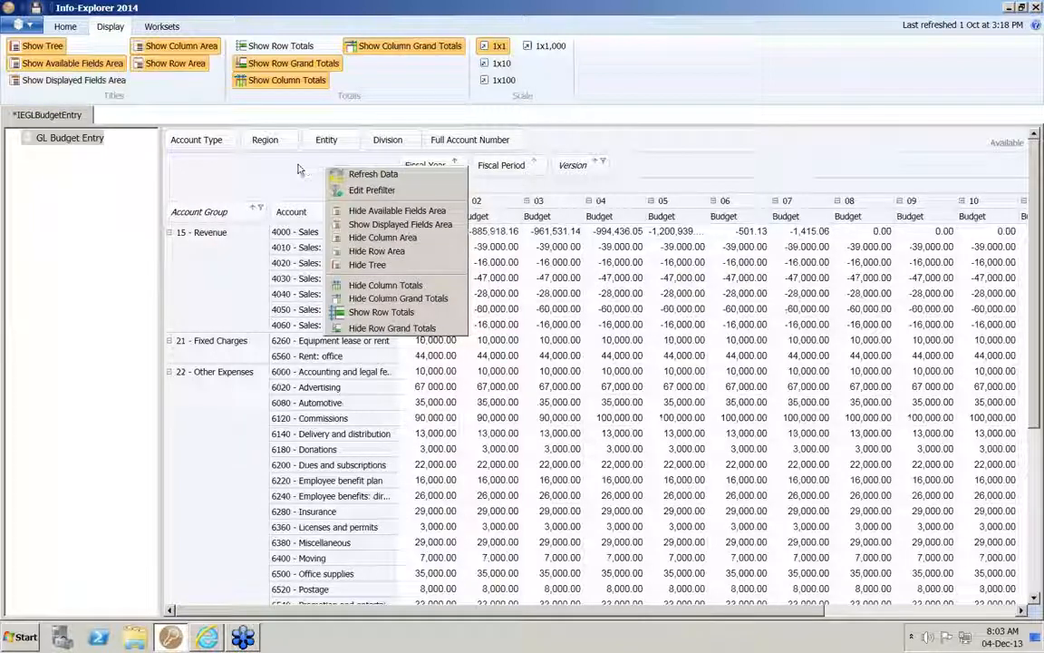
{"action": "left_click", "coordinate": [300, 168]}
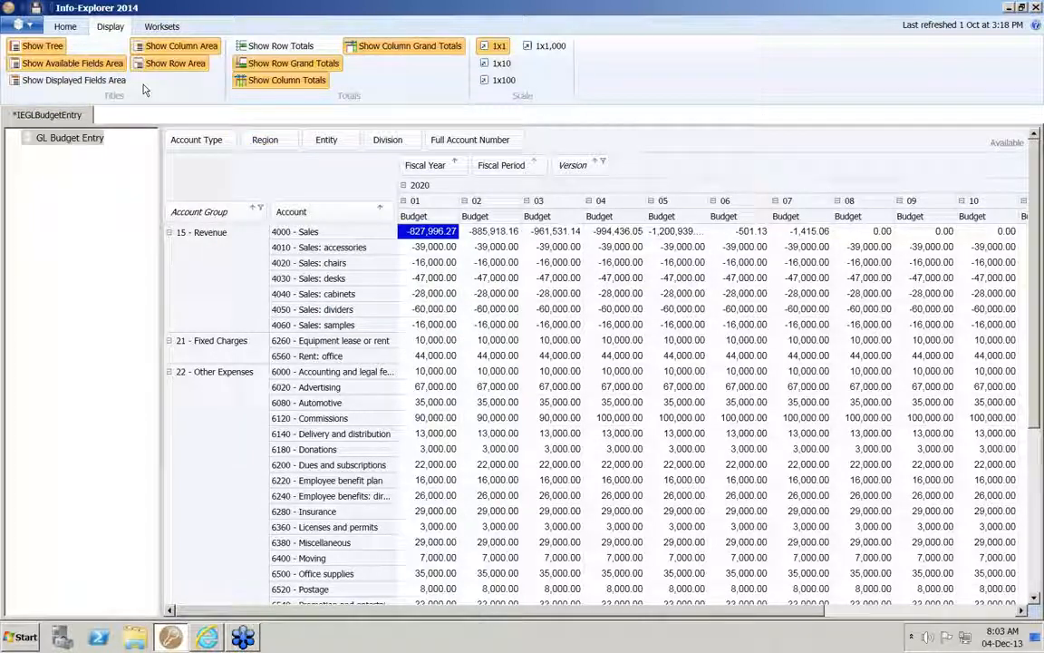
{"action": "left_click", "coordinate": [47, 50]}
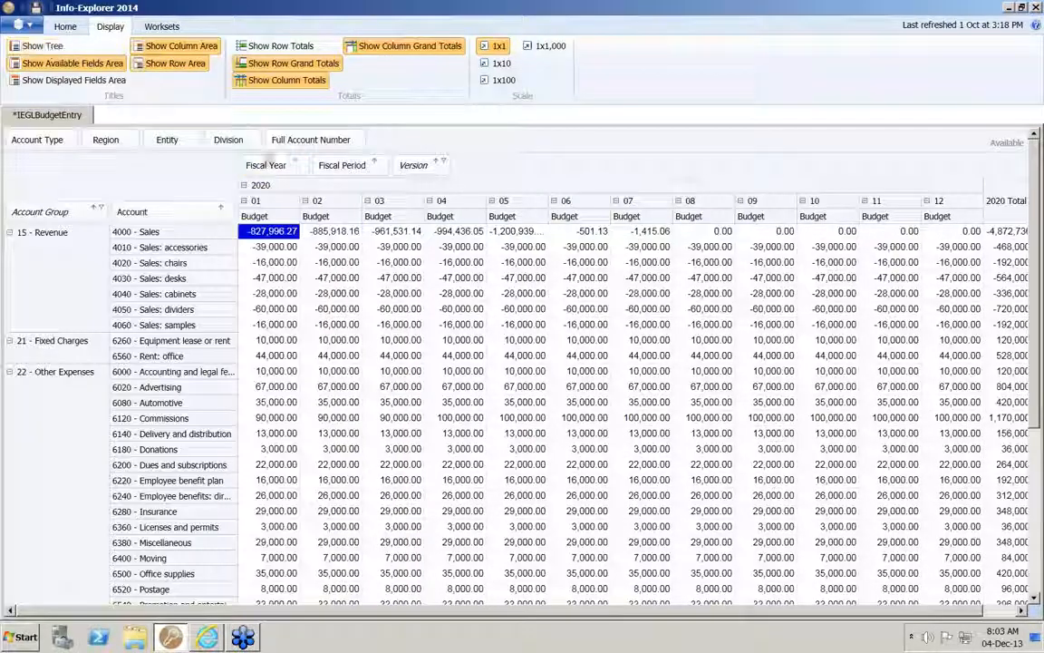
{"action": "left_click", "coordinate": [160, 53]}
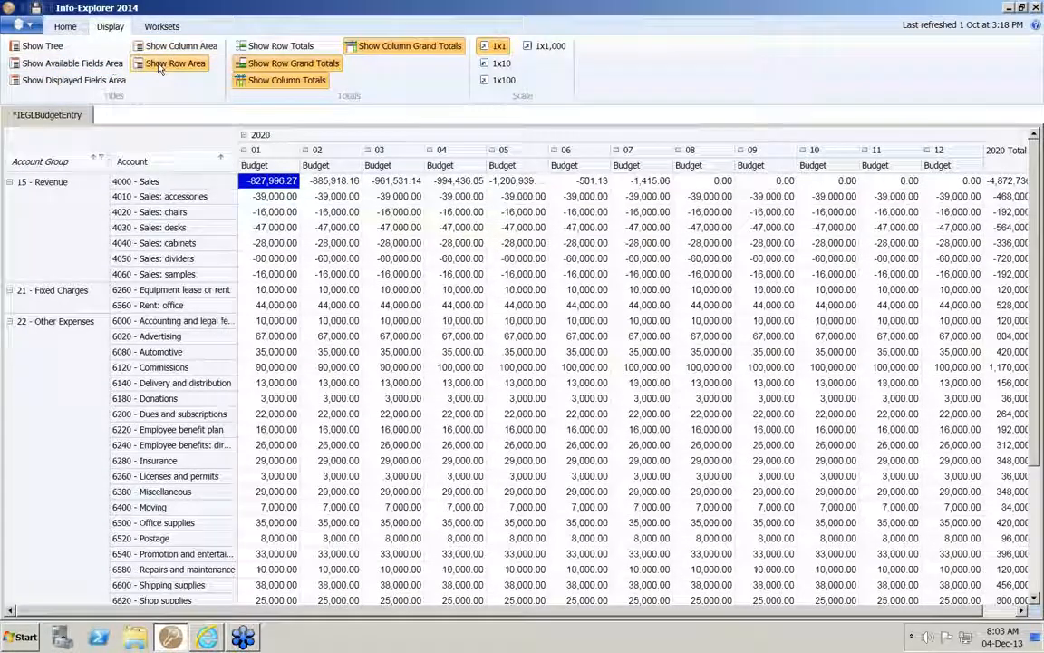
{"action": "left_click", "coordinate": [159, 68]}
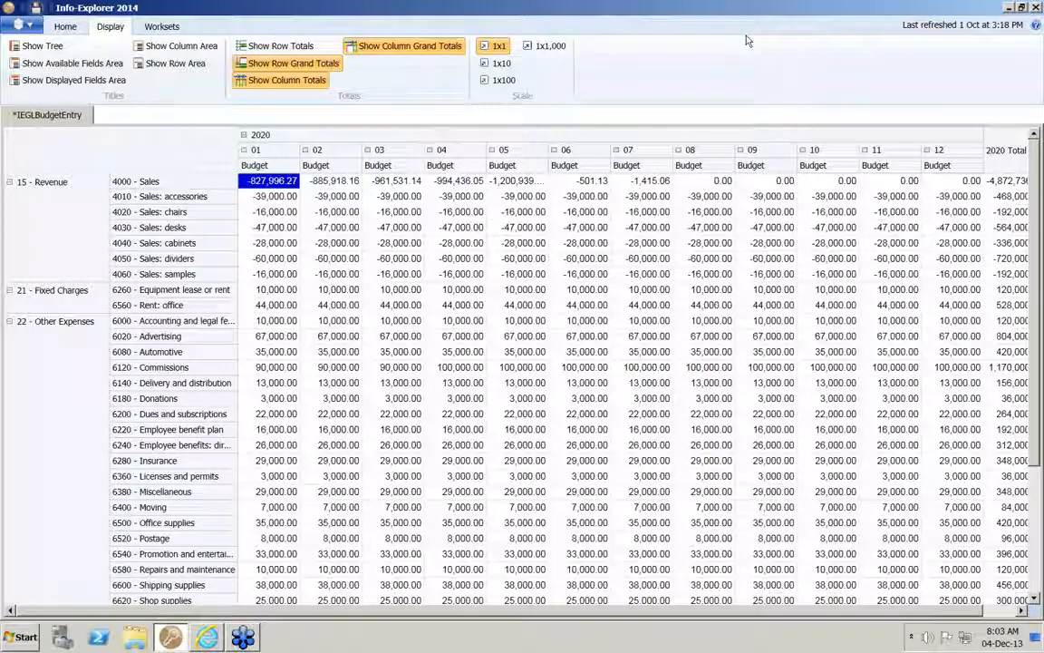
- Show the tree, available fields area, displayed fields area, column area and row area again in the budget view
{"action": "left_click", "coordinate": [42, 45]}
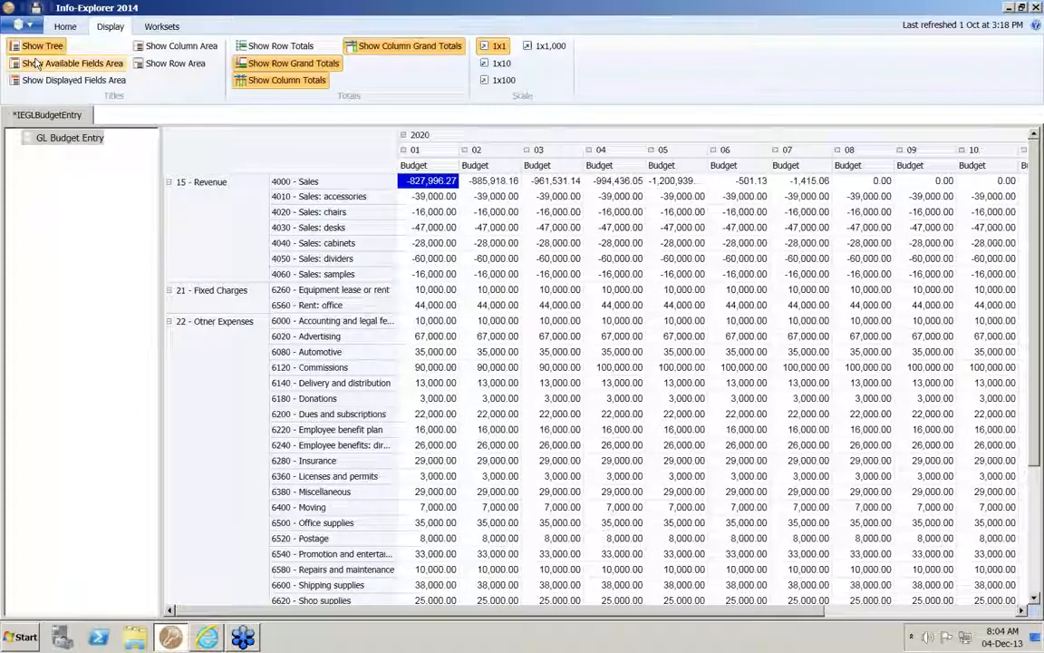
{"action": "left_click", "coordinate": [37, 63]}
{"action": "left_click", "coordinate": [42, 79]}
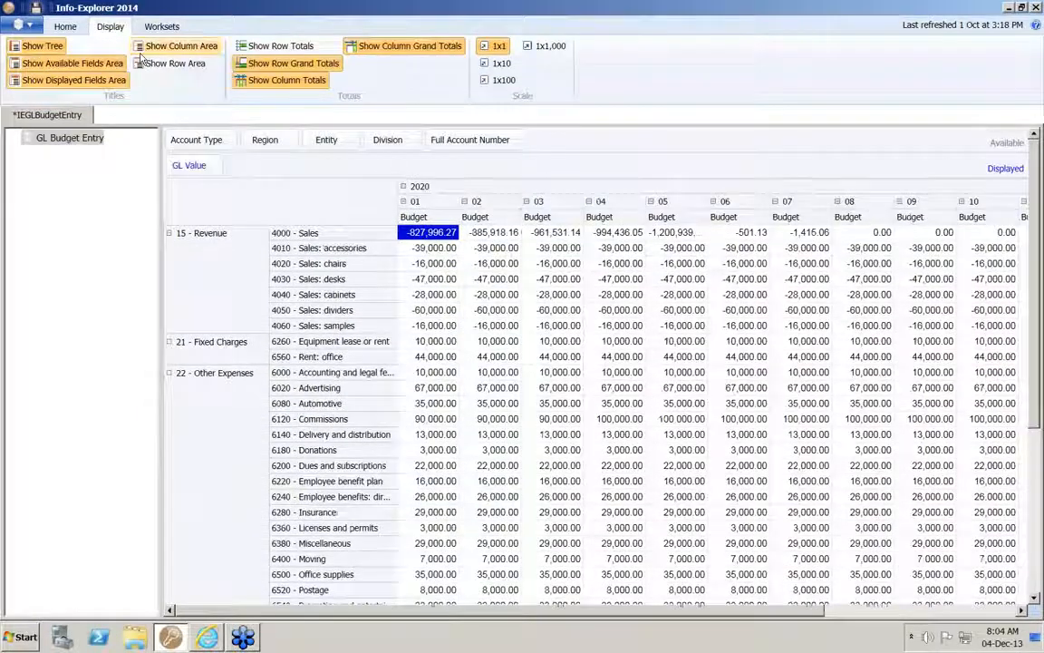
{"action": "left_click", "coordinate": [168, 47]}
{"action": "left_click", "coordinate": [168, 64]}
{"action": "left_click", "coordinate": [72, 30]}
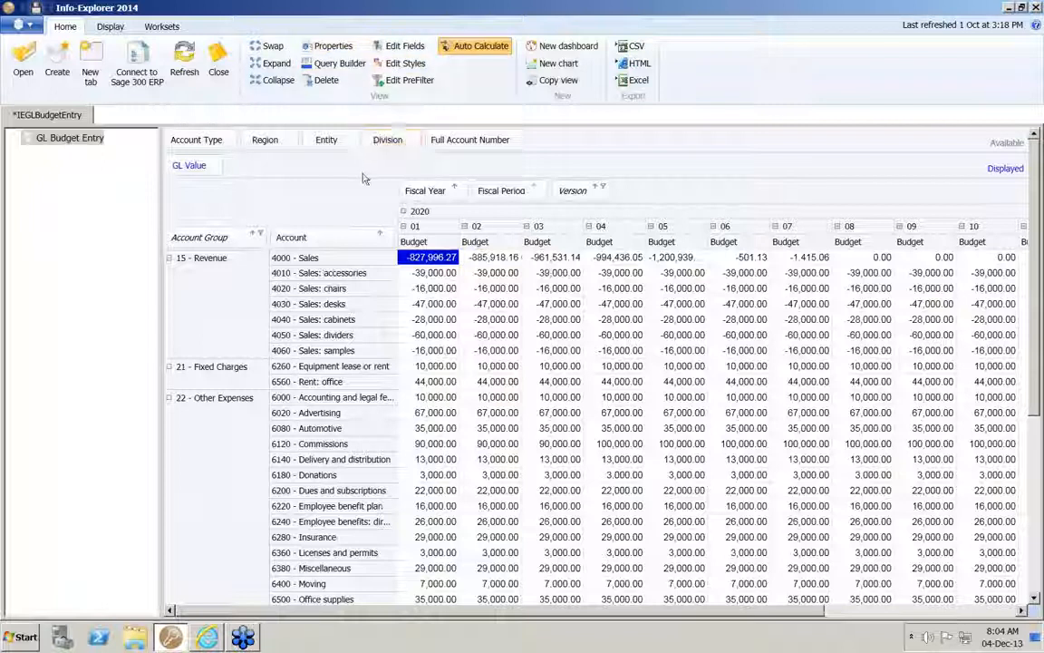
{"action": "right_click", "coordinate": [342, 206]}
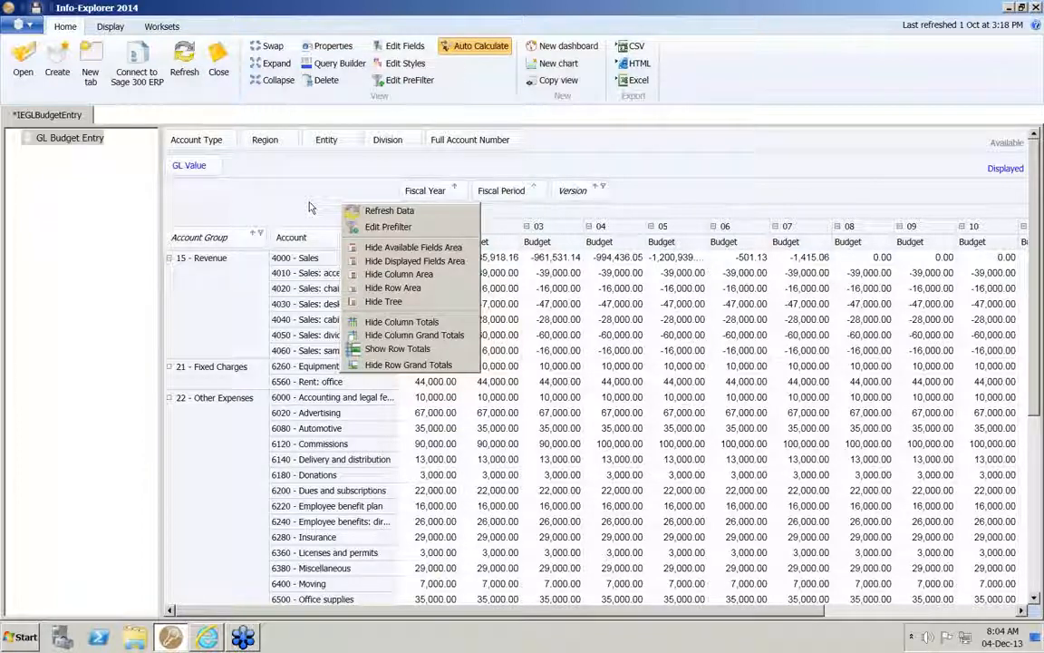
{"action": "left_click", "coordinate": [497, 261]}
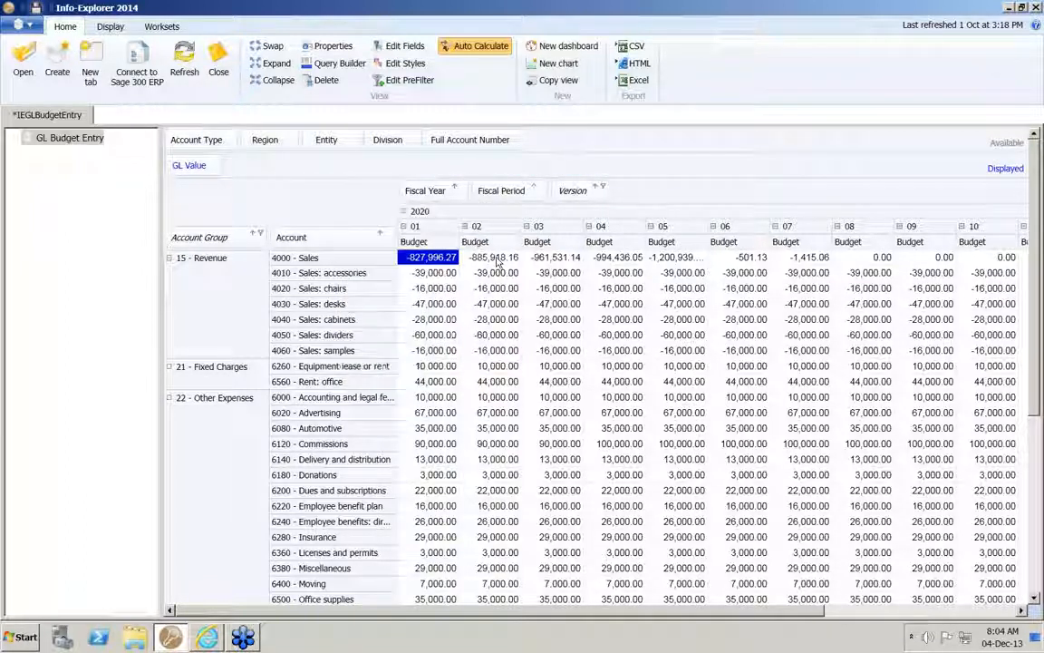
{"action": "right_click", "coordinate": [497, 259]}
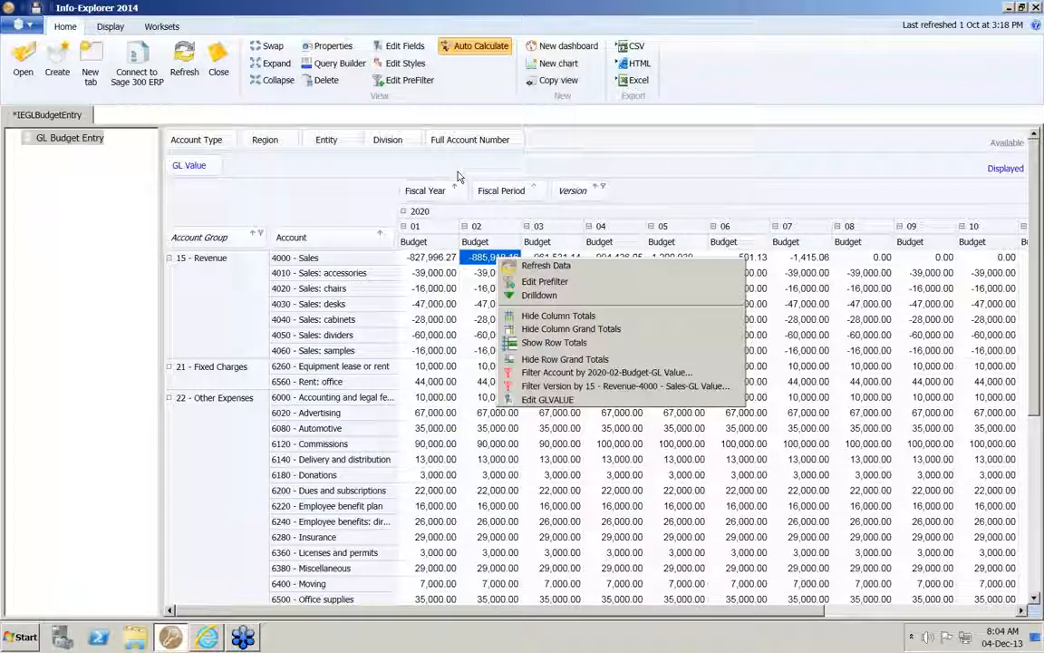
{"action": "left_click", "coordinate": [332, 208]}
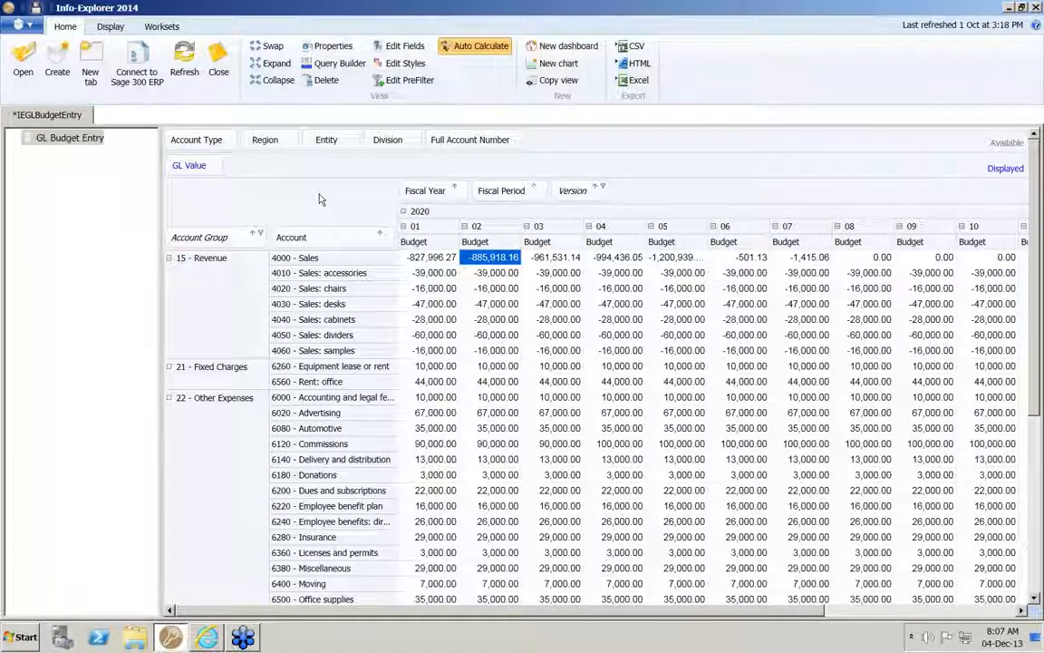
{"action": "left_click", "coordinate": [185, 67]}
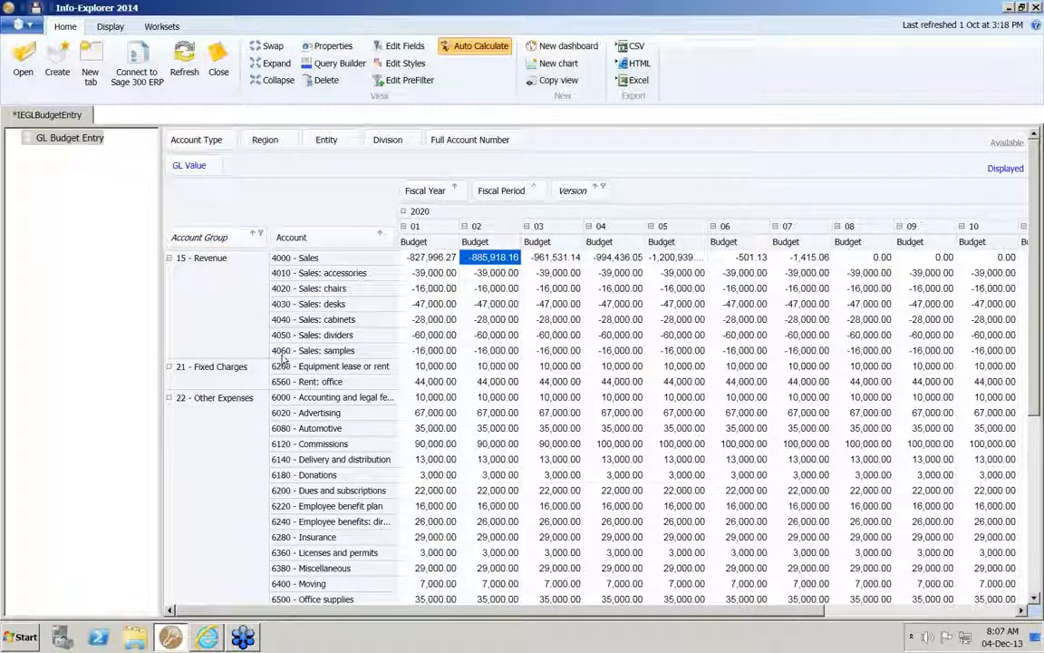
- Rename the current workset to Estimate 1 and check it in the list of worksets
{"action": "left_click", "coordinate": [150, 28]}
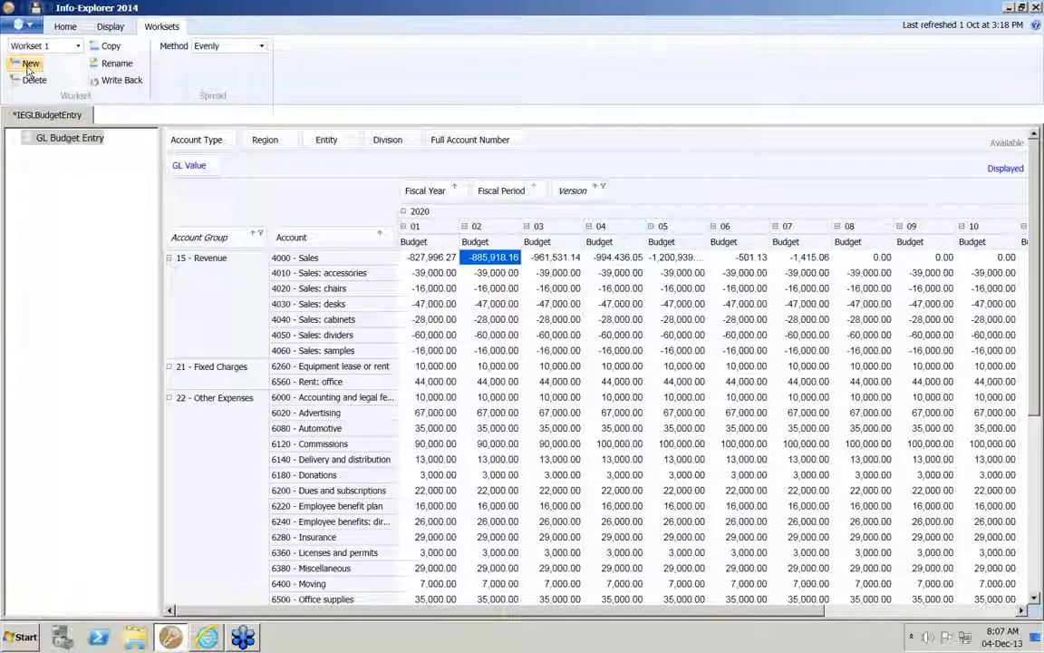
{"action": "left_click", "coordinate": [29, 65]}
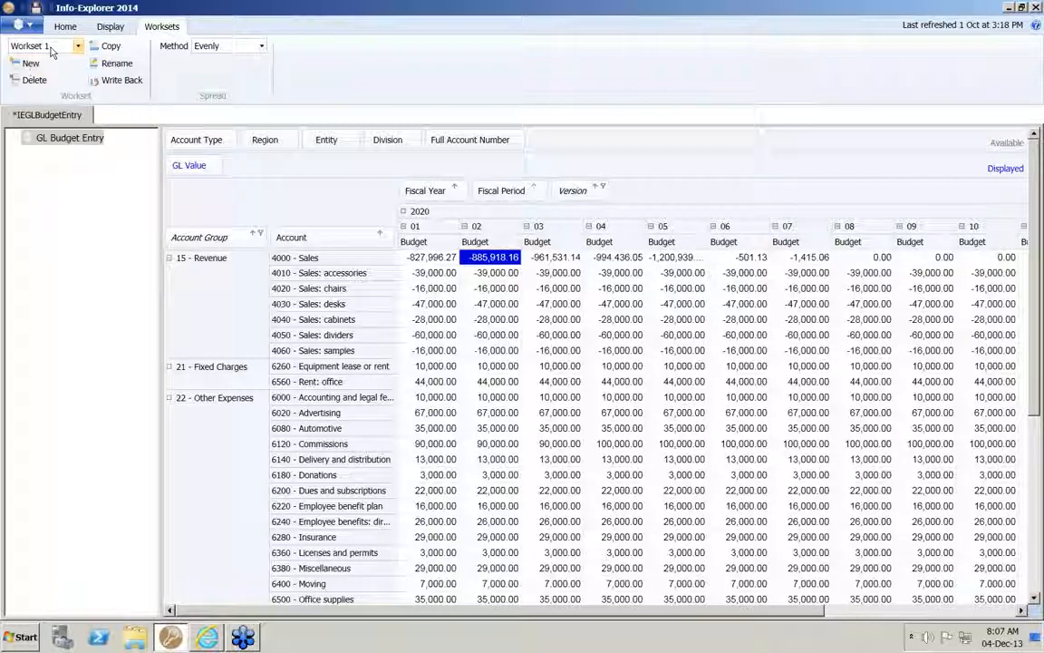
{"action": "left_click", "coordinate": [116, 63]}
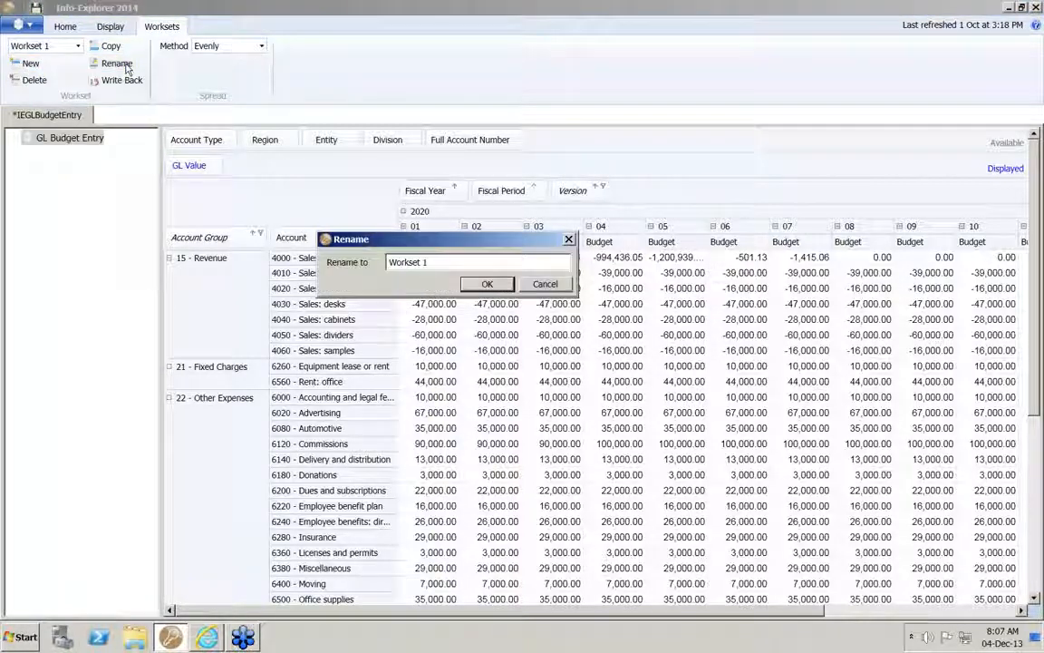
{"action": "type", "text": "Estimate 1"}
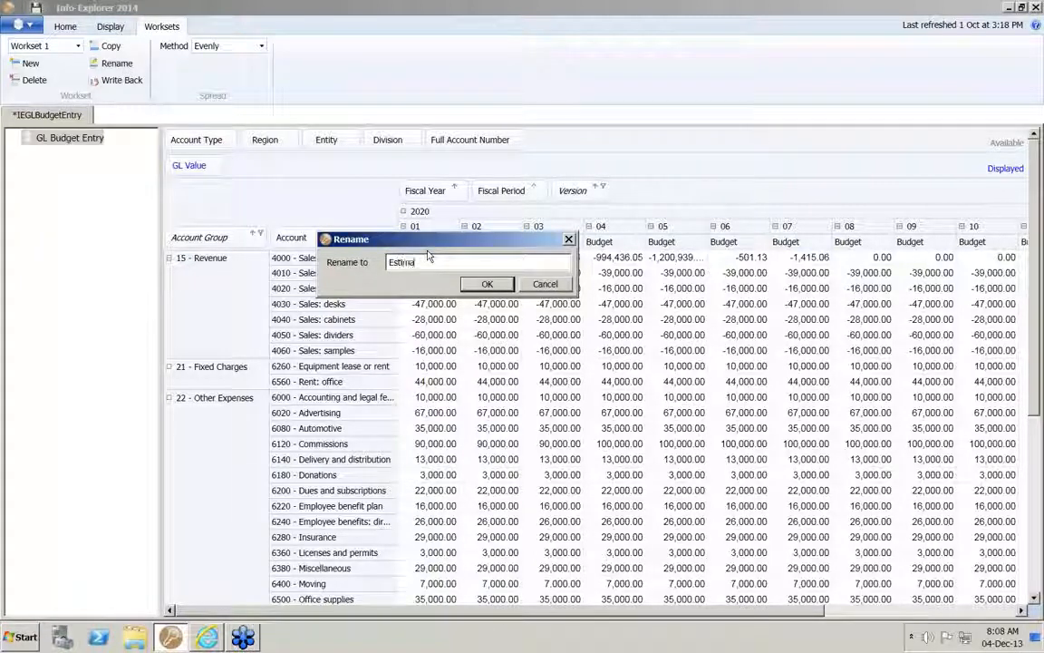
{"action": "left_click", "coordinate": [487, 285]}
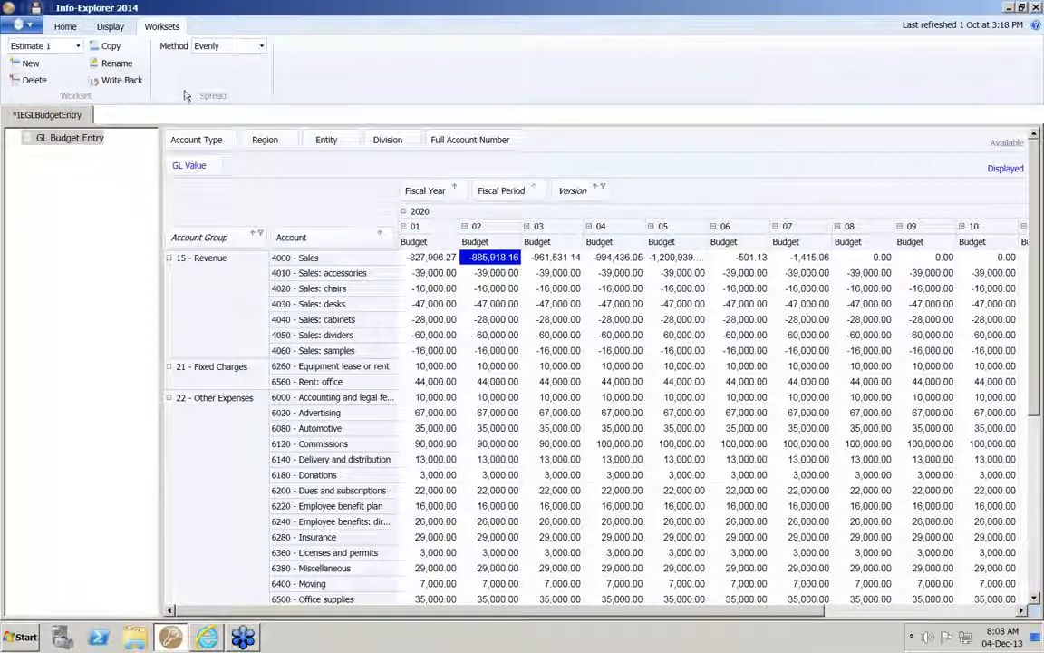
{"action": "left_click", "coordinate": [78, 46]}
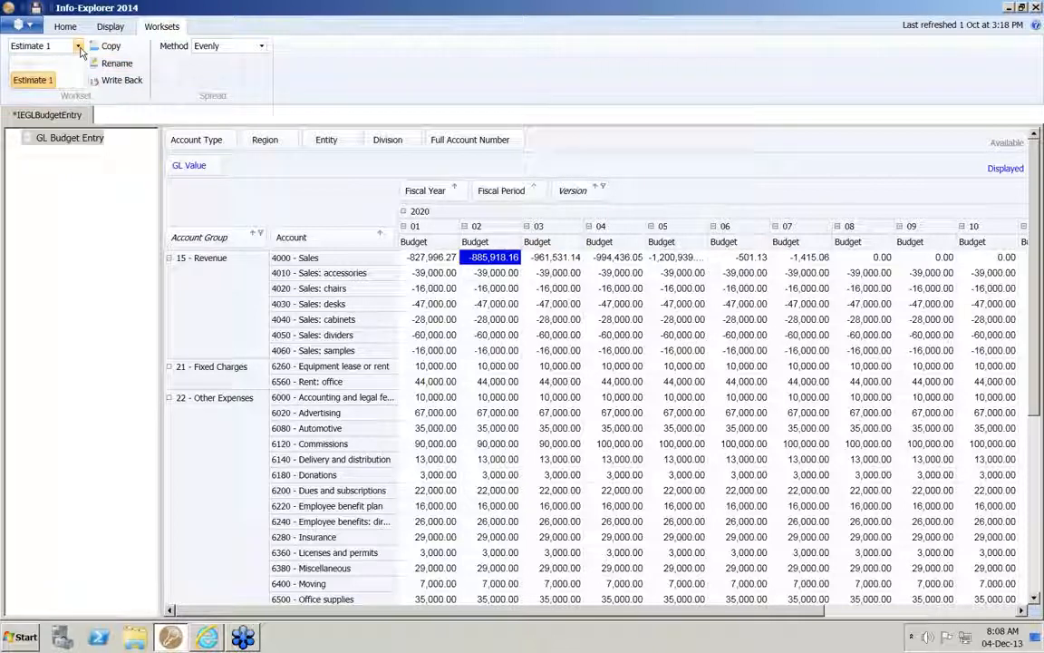
{"action": "left_click", "coordinate": [77, 47]}
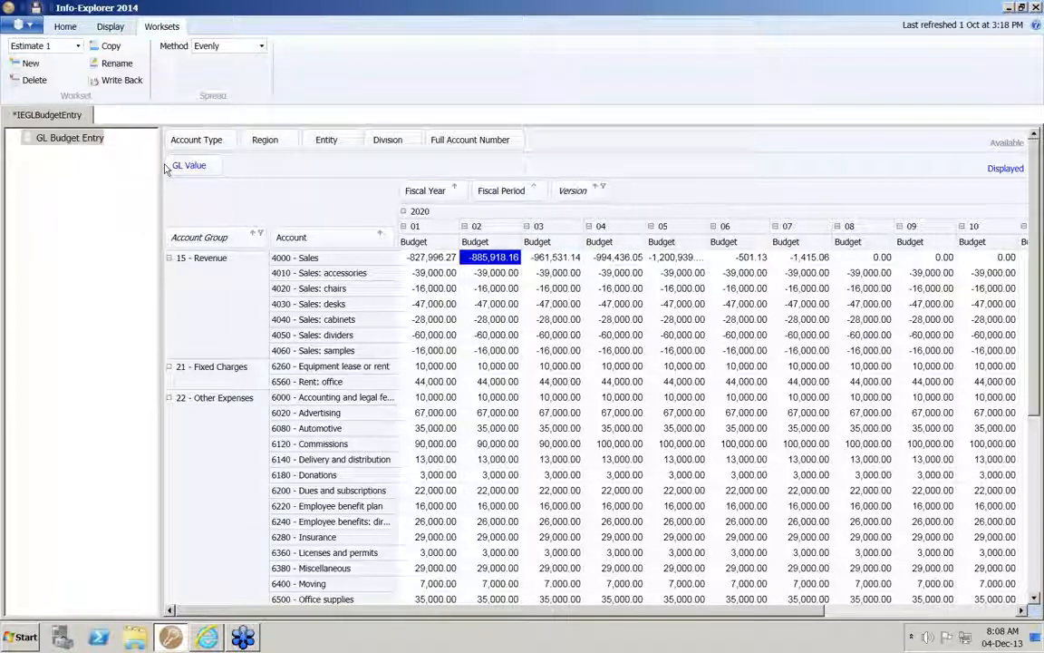
{"action": "left_click", "coordinate": [440, 263]}
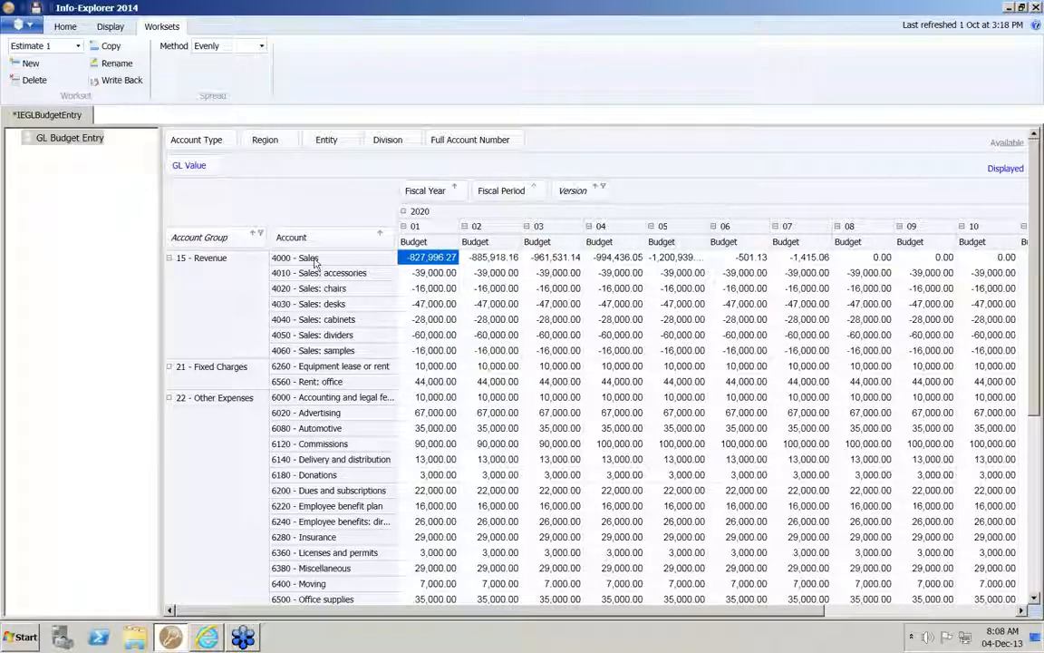
{"action": "double_click", "coordinate": [426, 258]}
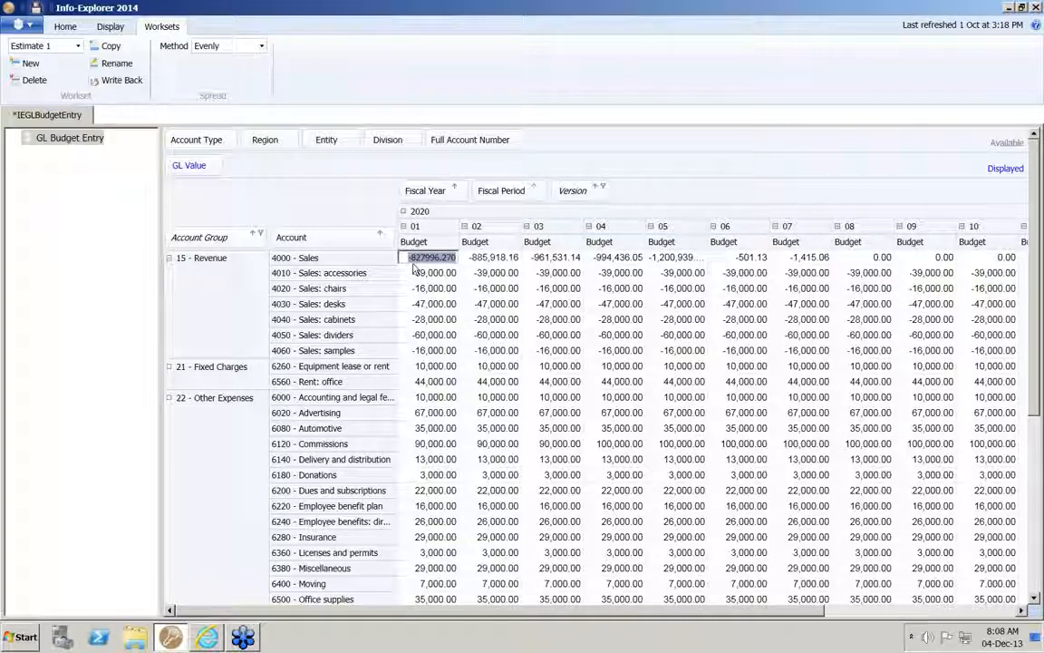
{"action": "left_click", "coordinate": [381, 207]}
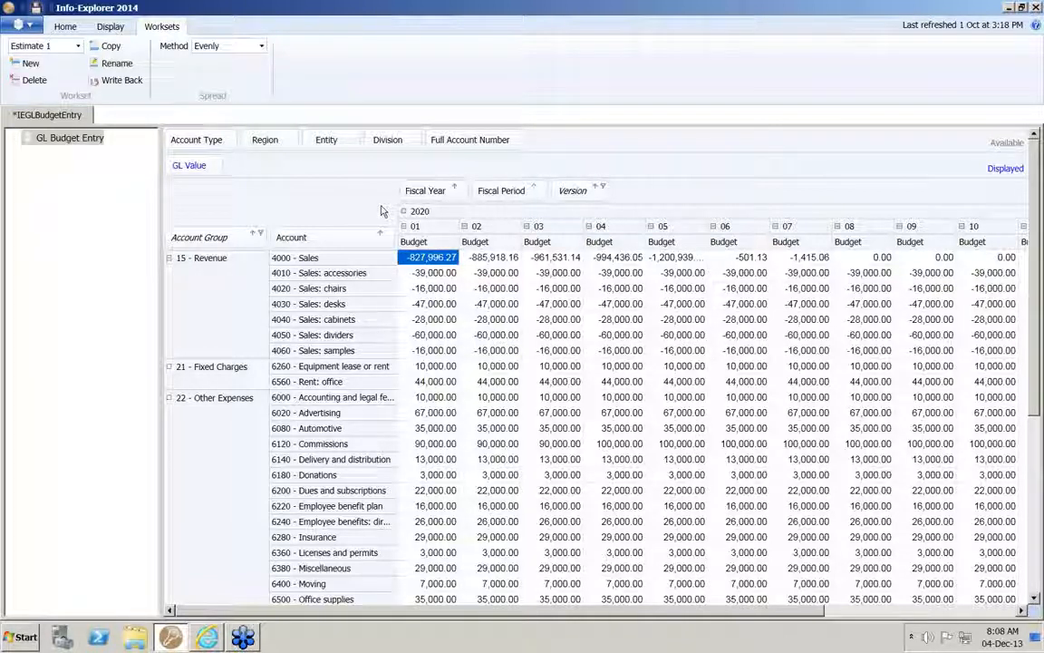
{"action": "double_click", "coordinate": [423, 259]}
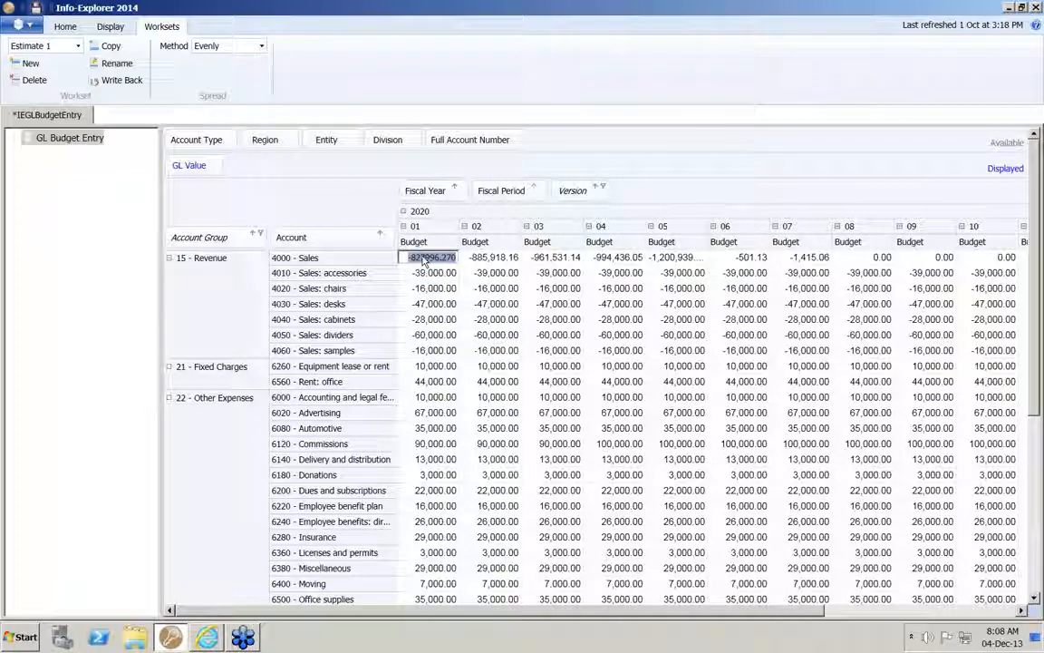
{"action": "left_click", "coordinate": [371, 260]}
- Drill down into the period 01 budget value of 4000 - Sales and examine its underlying records
{"action": "right_click", "coordinate": [417, 260]}
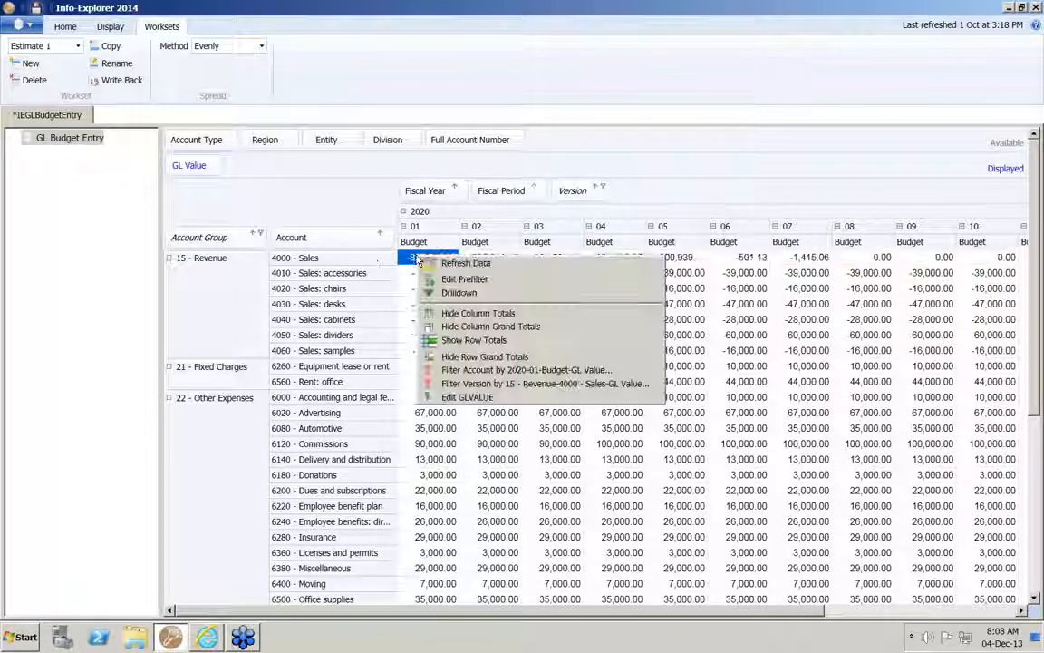
{"action": "left_click", "coordinate": [441, 295]}
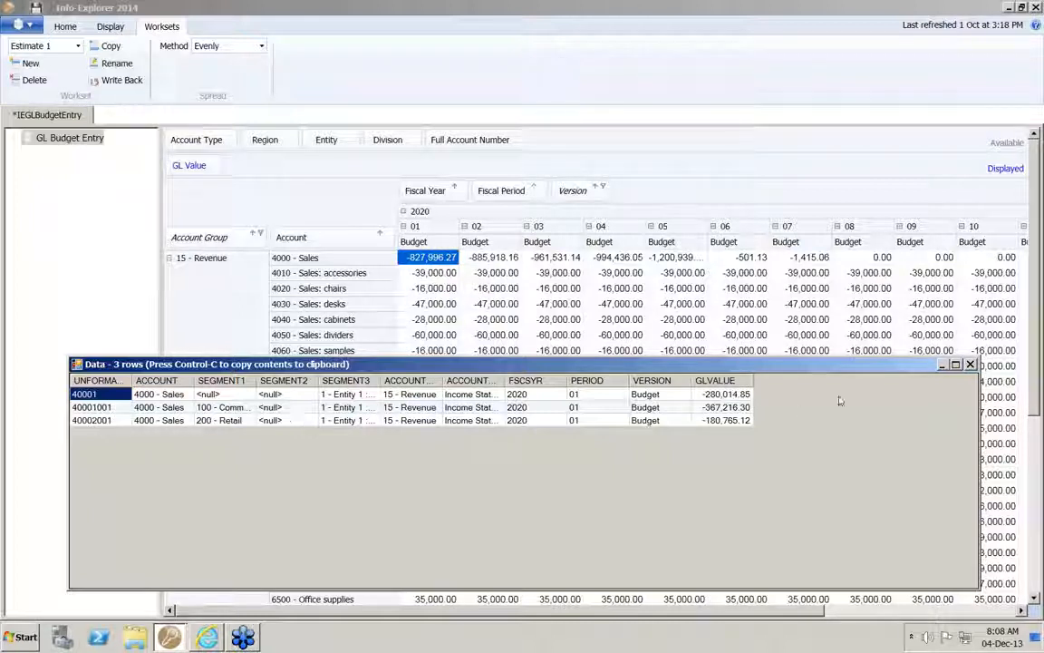
{"action": "left_click", "coordinate": [969, 364]}
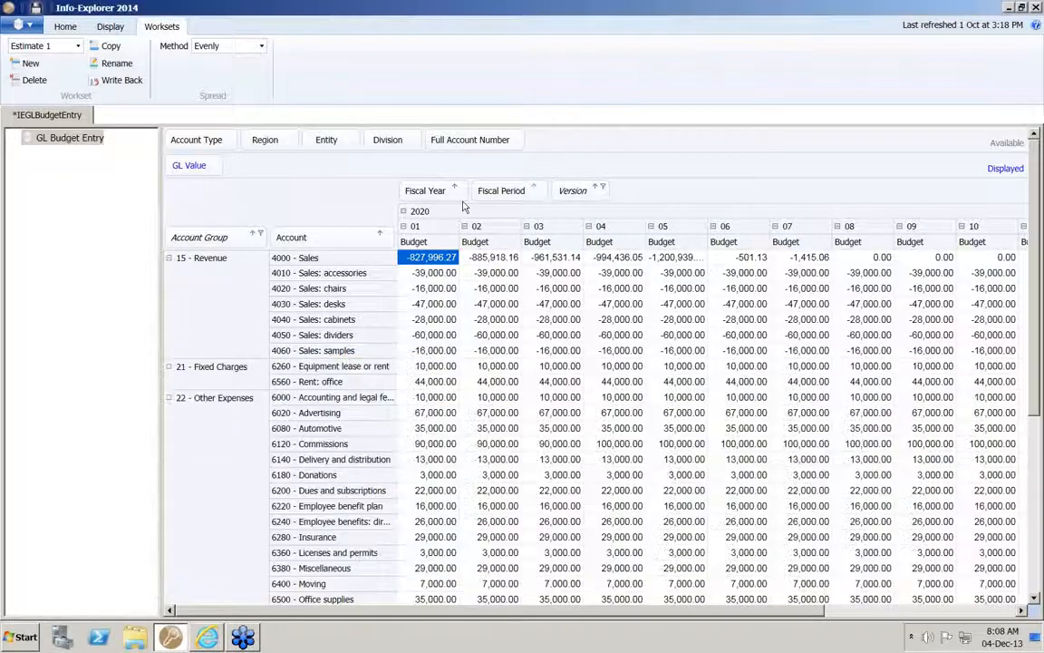
- Add Full Account Number to the row area after Account and show the row totals
{"action": "left_click_drag", "start_coordinate": [453, 138], "coordinate": [387, 247]}
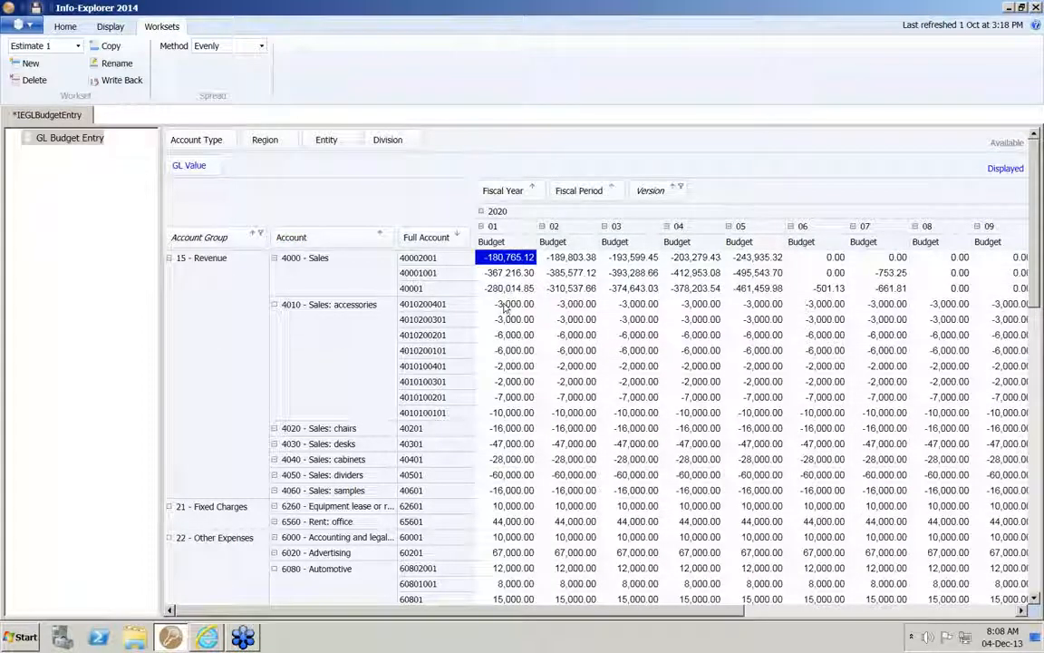
{"action": "left_click", "coordinate": [108, 29]}
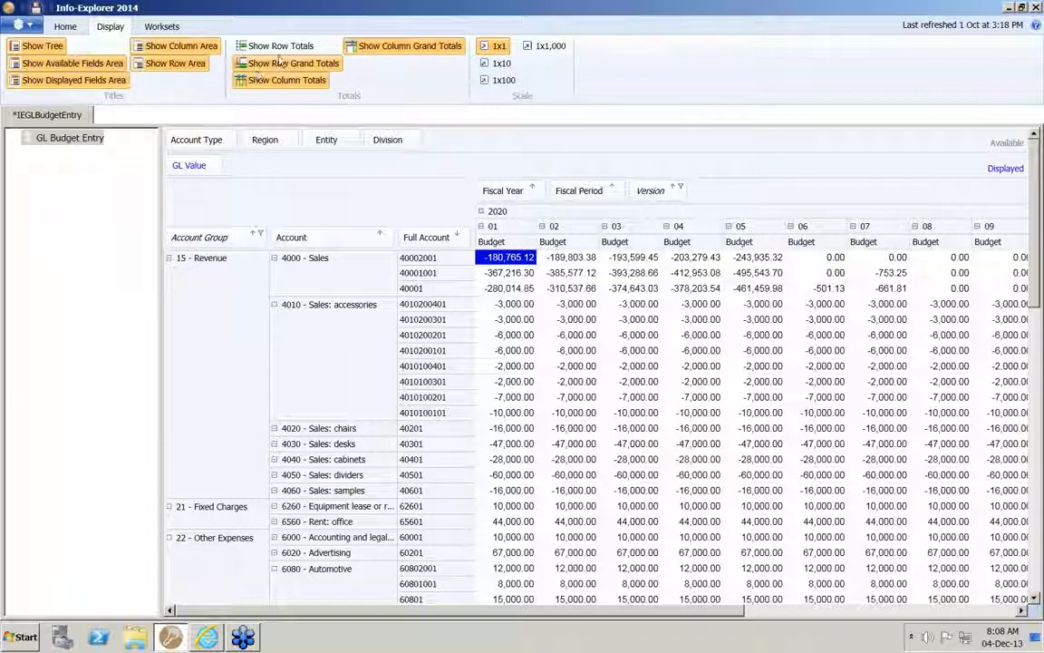
{"action": "right_click", "coordinate": [292, 182]}
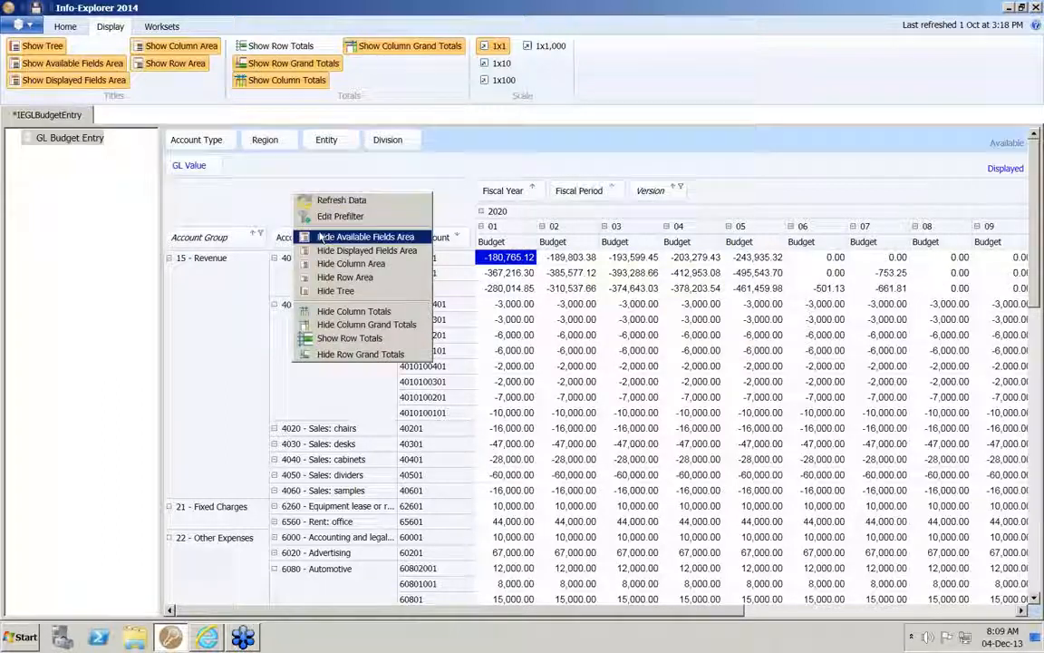
{"action": "left_click", "coordinate": [326, 340]}
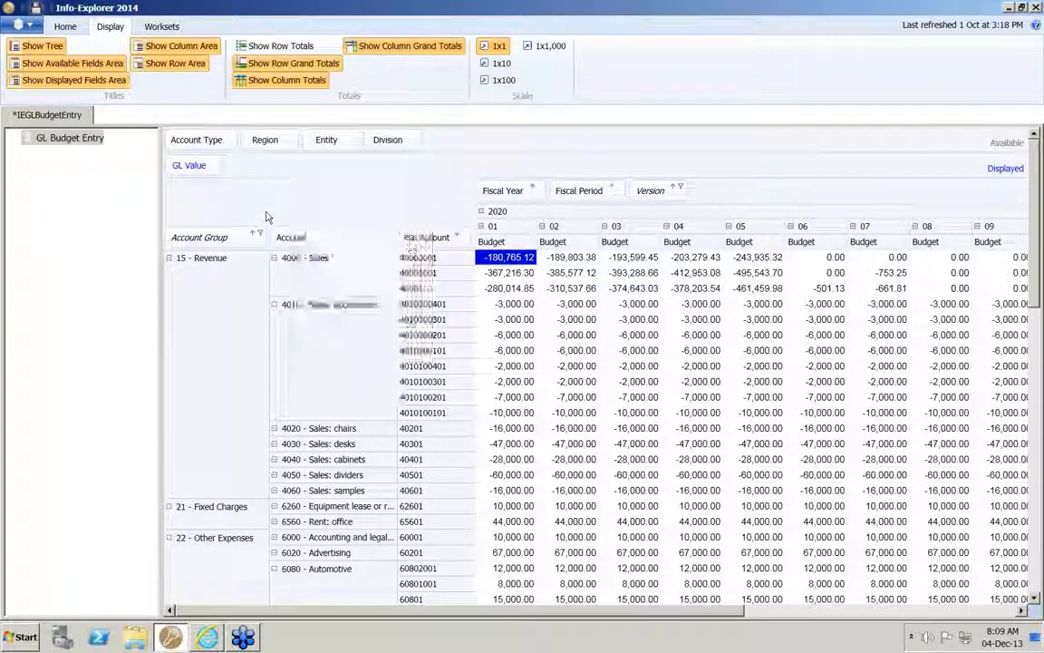
{"action": "left_click", "coordinate": [283, 46]}
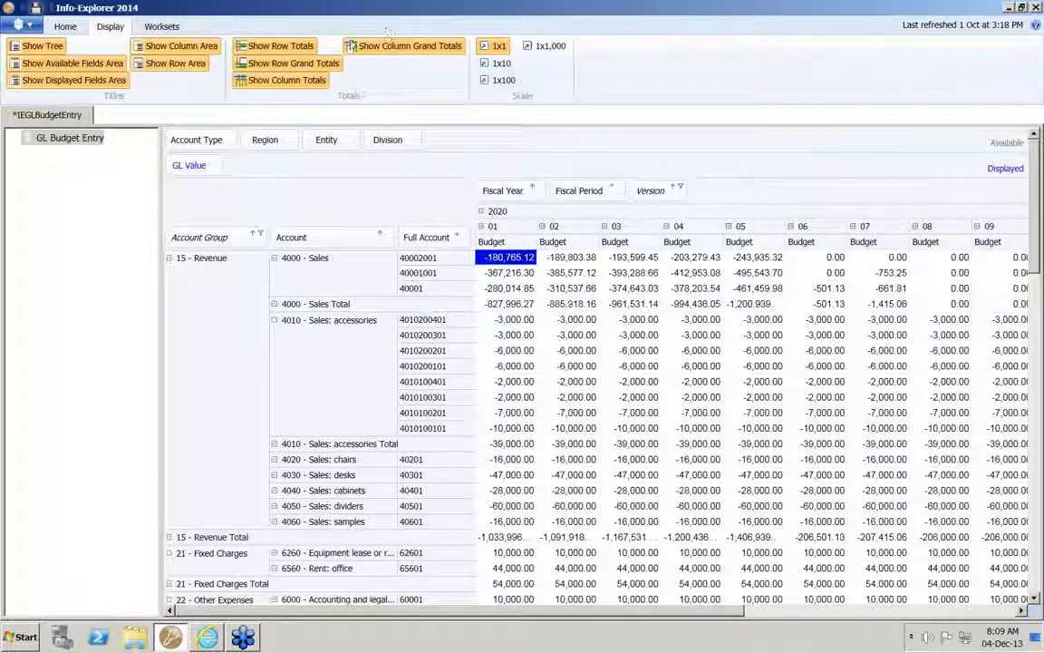
- Set the period 01 budget of the first full account under 4000 - Sales to -200,000
{"action": "left_click", "coordinate": [160, 27]}
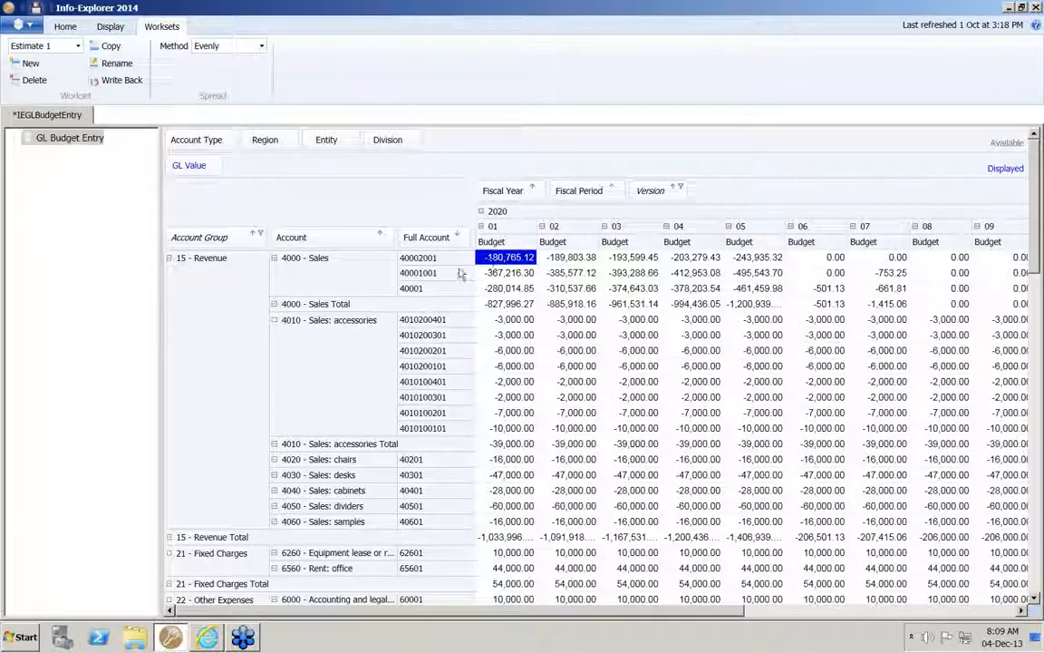
{"action": "type", "text": "-"}
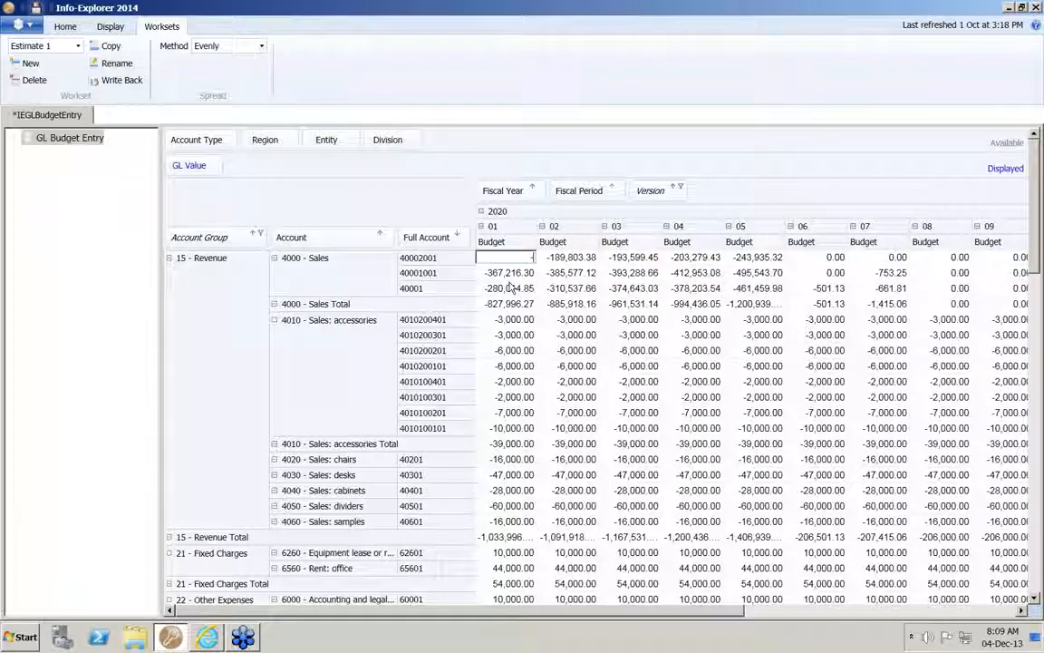
{"action": "type", "text": "200000"}
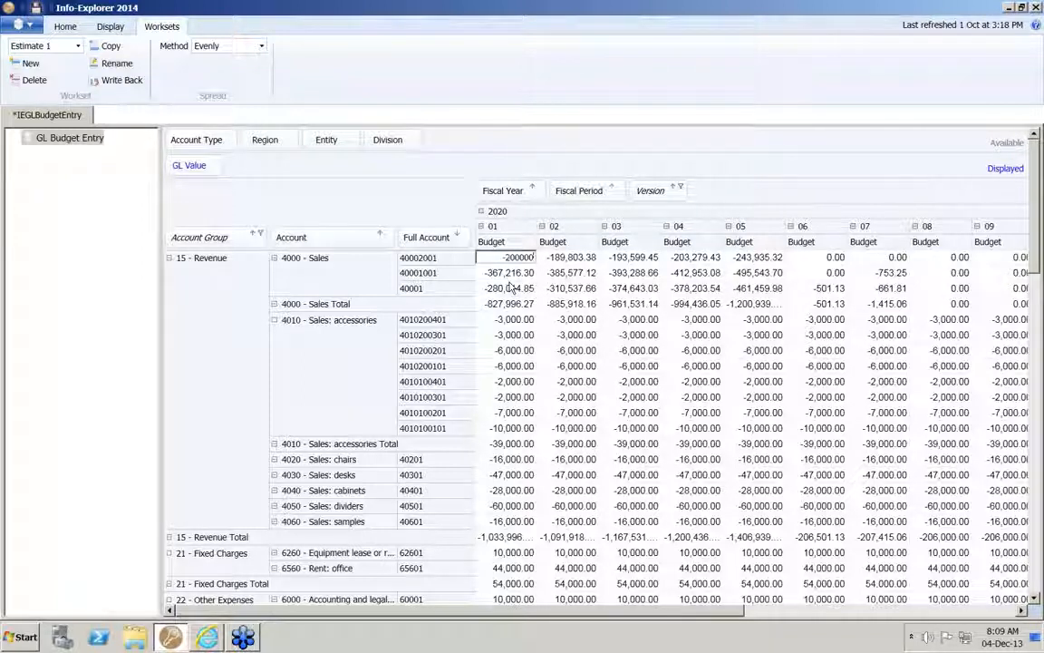
{"action": "key", "text": "Return"}
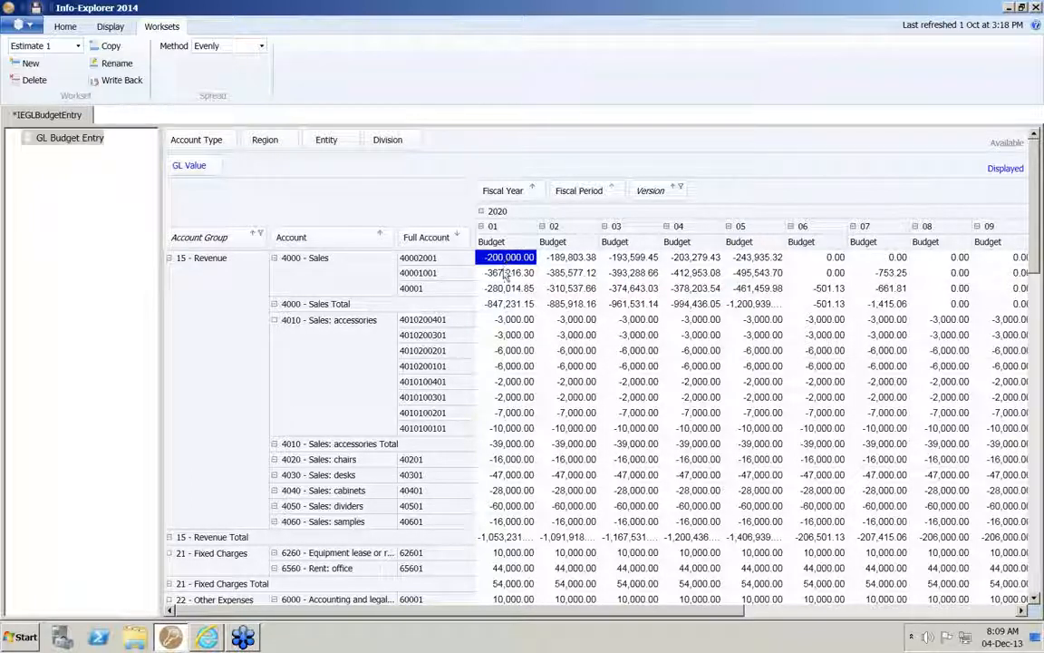
{"action": "key", "text": "Down"}
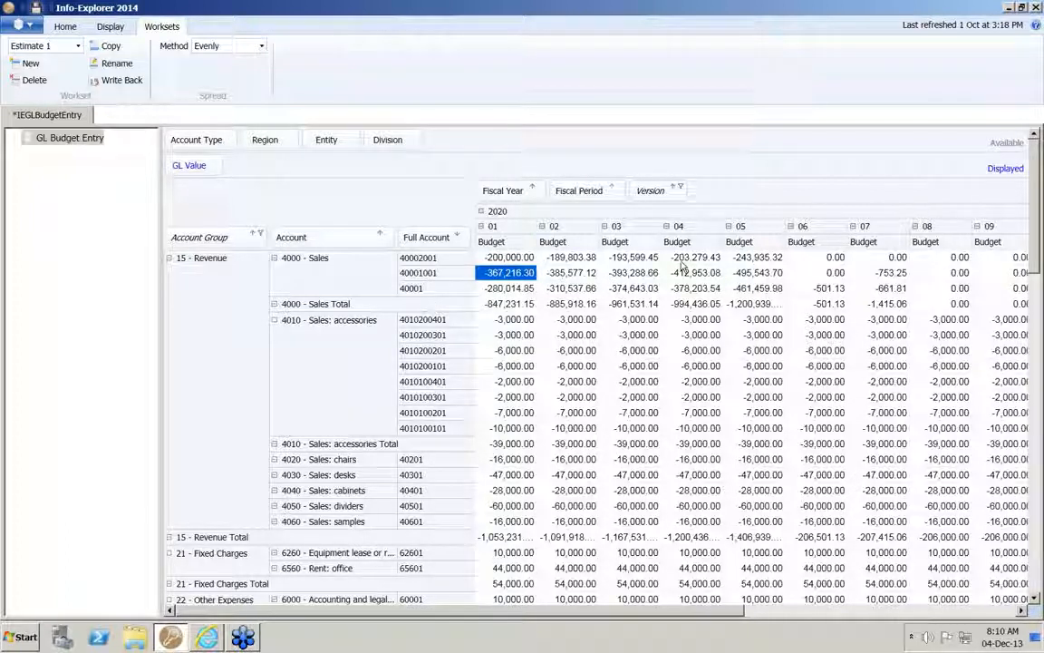
- Set the period 01 budget in the 4000 - Sales Total row to -1,000,000, spread evenly over its accounts
{"action": "left_click", "coordinate": [505, 309]}
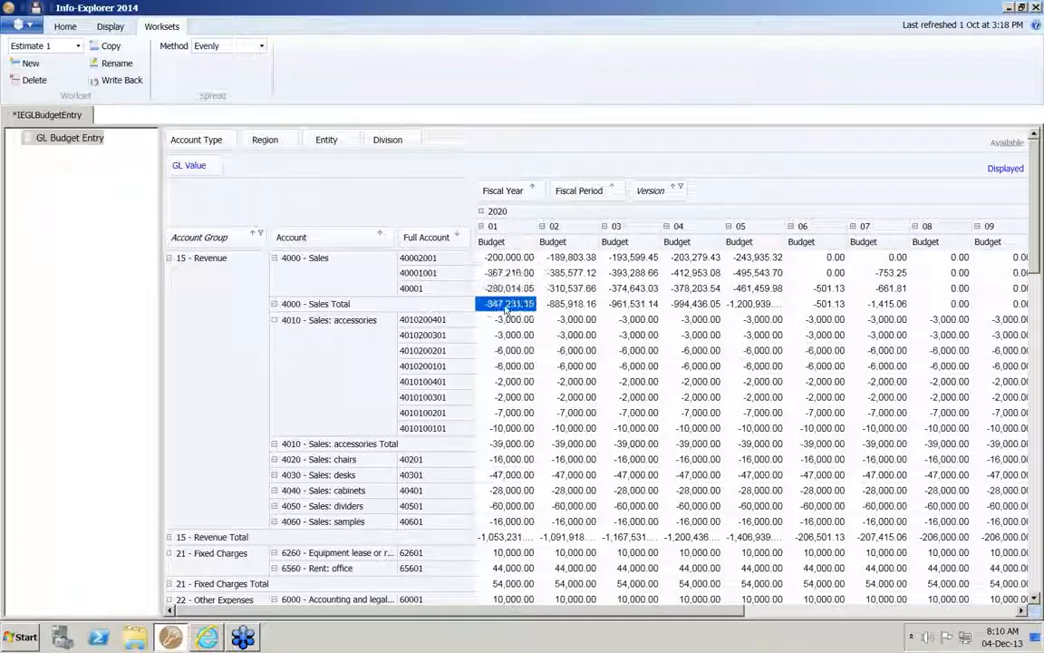
{"action": "key", "text": "BackSpace"}
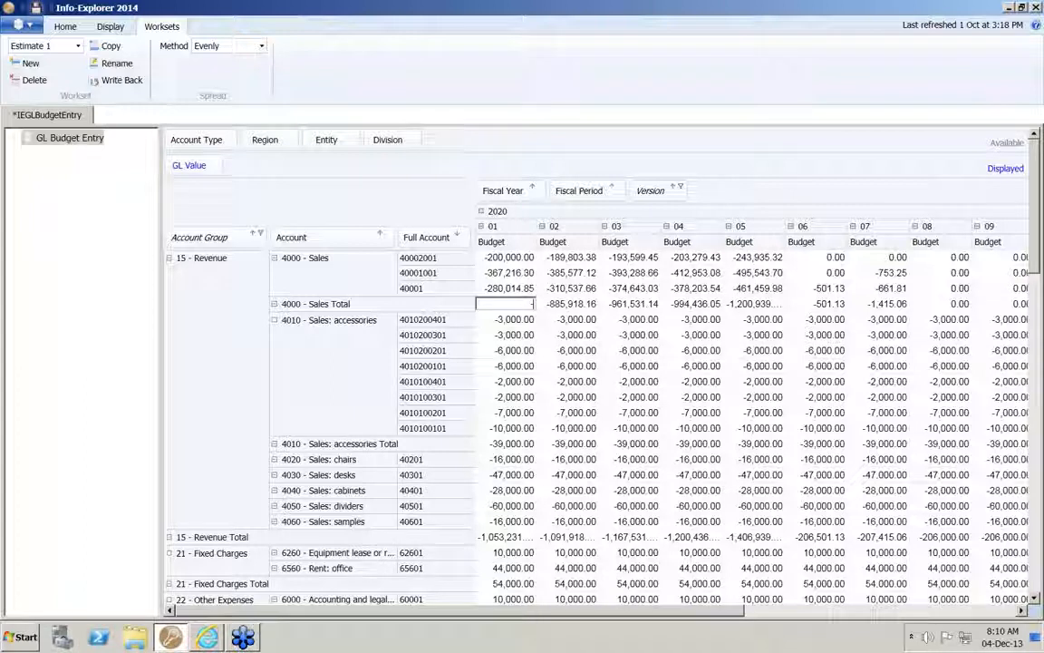
{"action": "type", "text": "-1000000"}
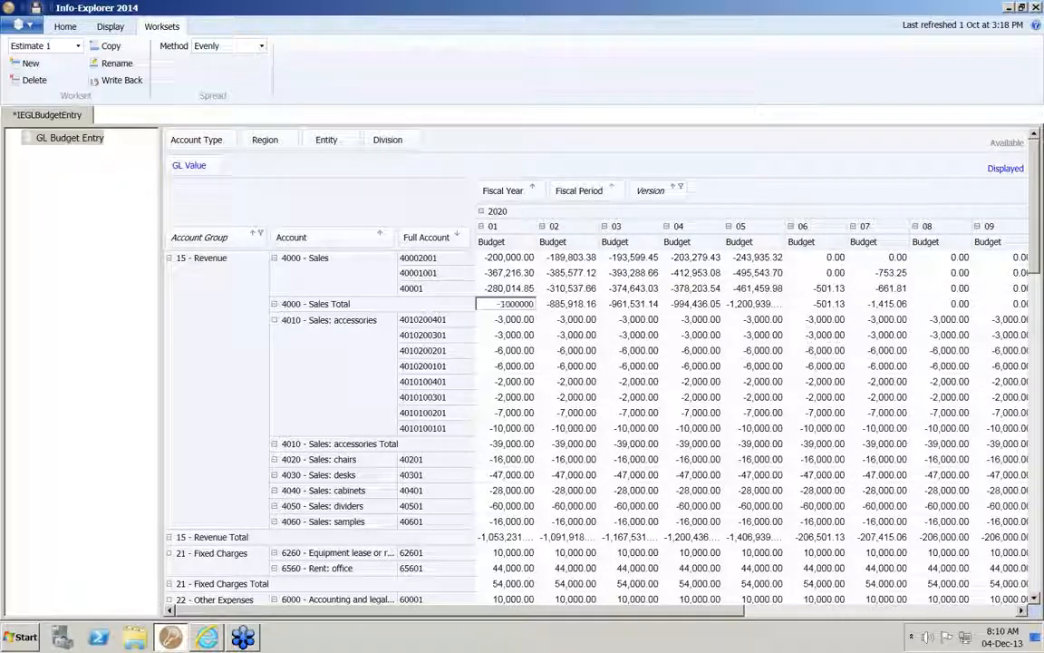
{"action": "key", "text": "Return"}
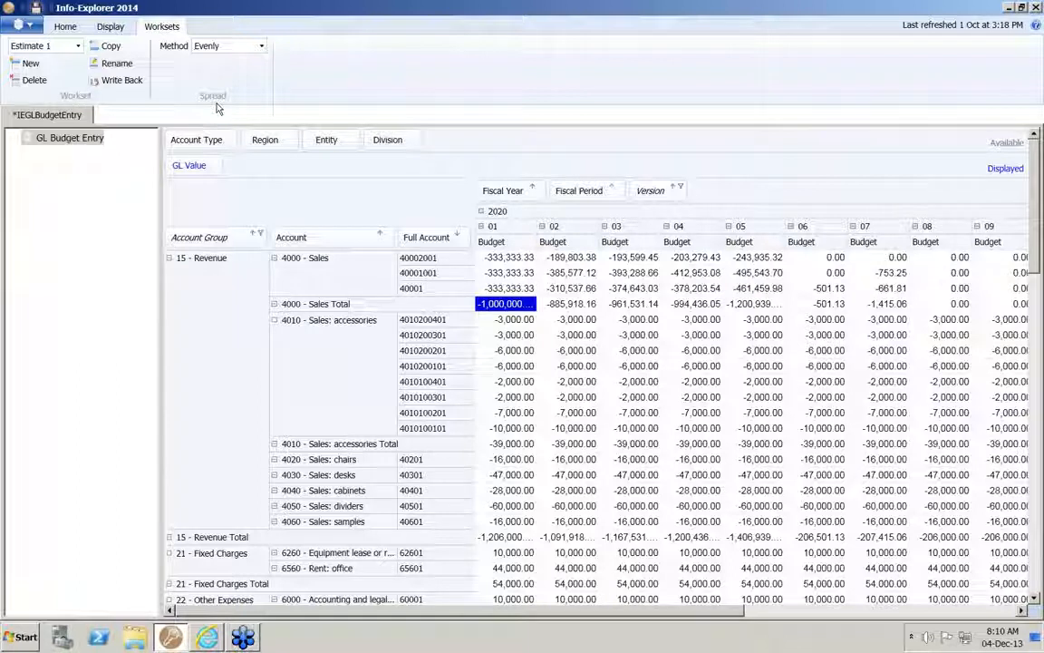
- Review the spread methods and choose Proportionally for the period 02 budget in the 4000 - Sales Total row
{"action": "left_click", "coordinate": [262, 46]}
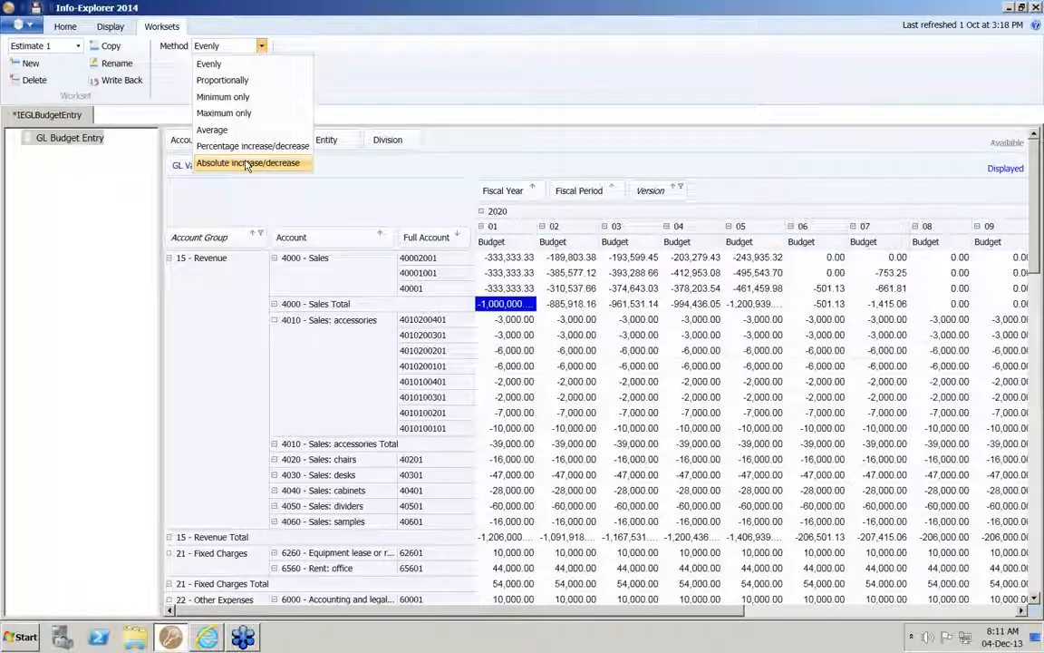
{"action": "left_click", "coordinate": [465, 29]}
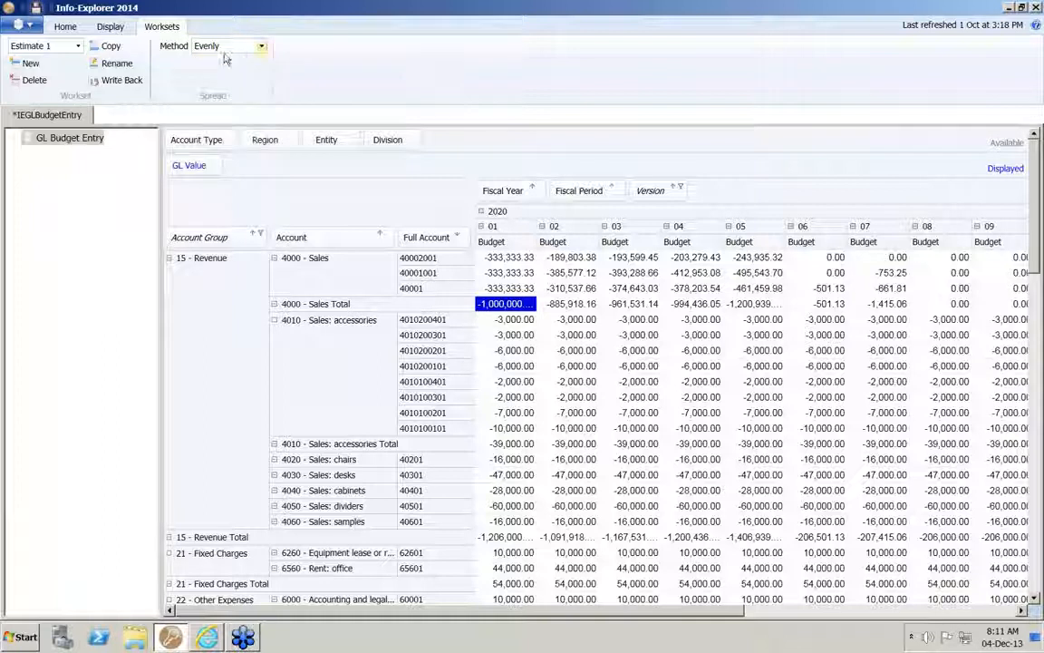
{"action": "left_click", "coordinate": [565, 308]}
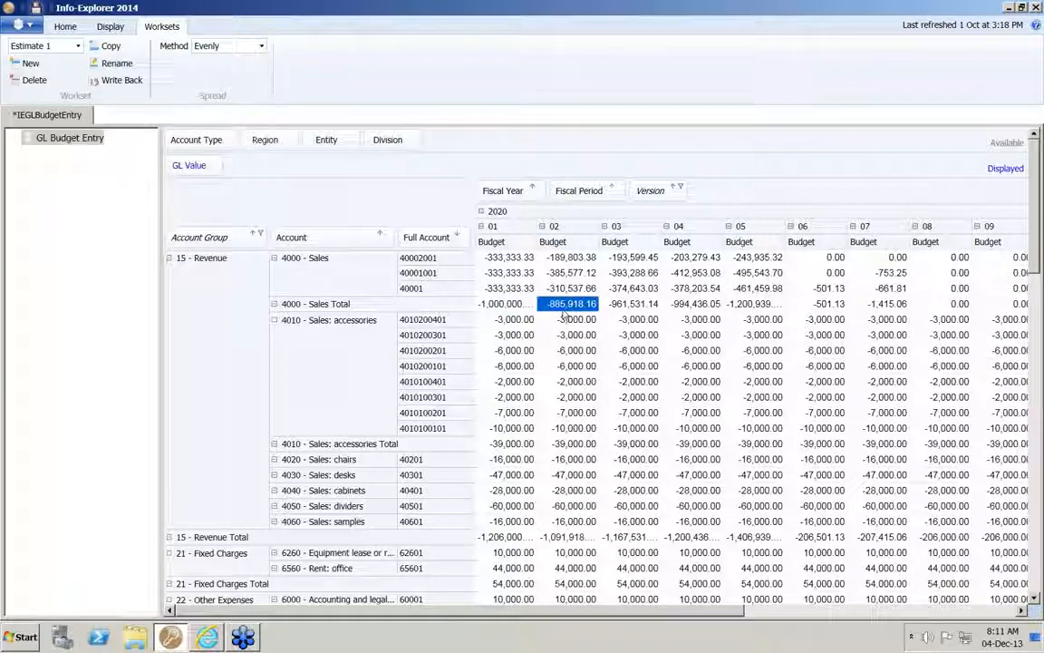
{"action": "left_click", "coordinate": [229, 45]}
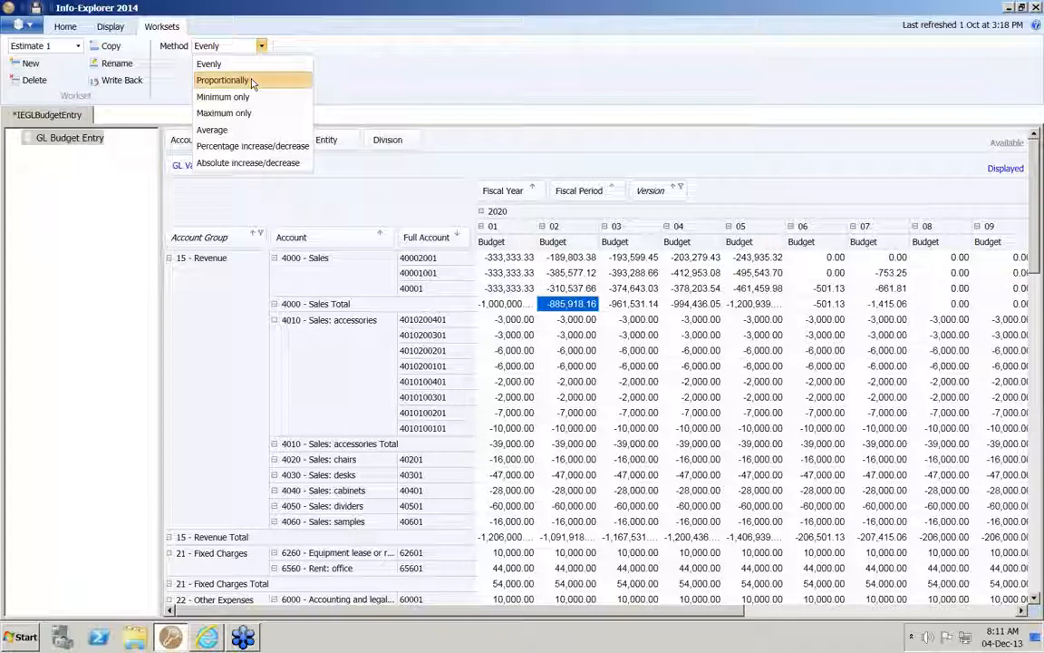
{"action": "left_click", "coordinate": [253, 81]}
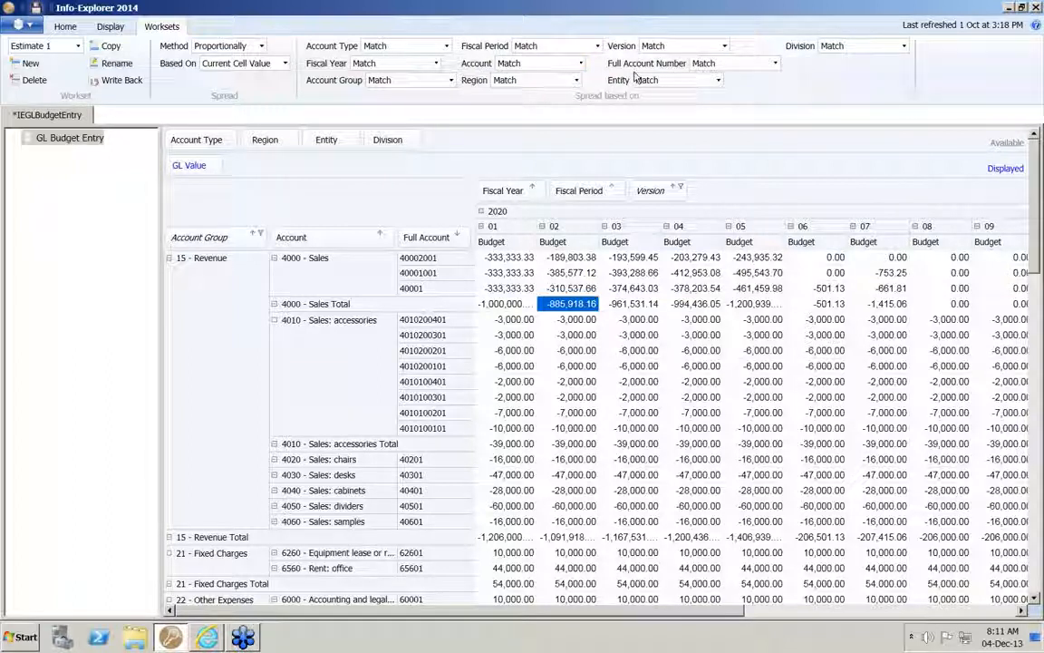
- Base the proportional spread on the Actual version and set the period 02 4000 - Sales Total to -20,000,000
{"action": "left_click", "coordinate": [436, 63]}
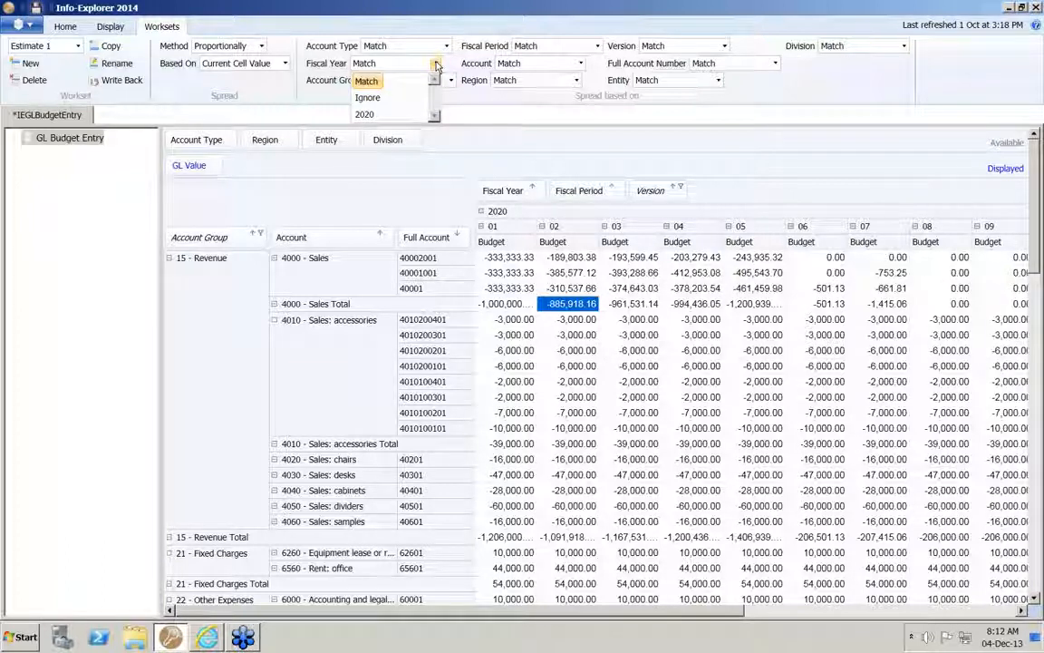
{"action": "left_click", "coordinate": [436, 66]}
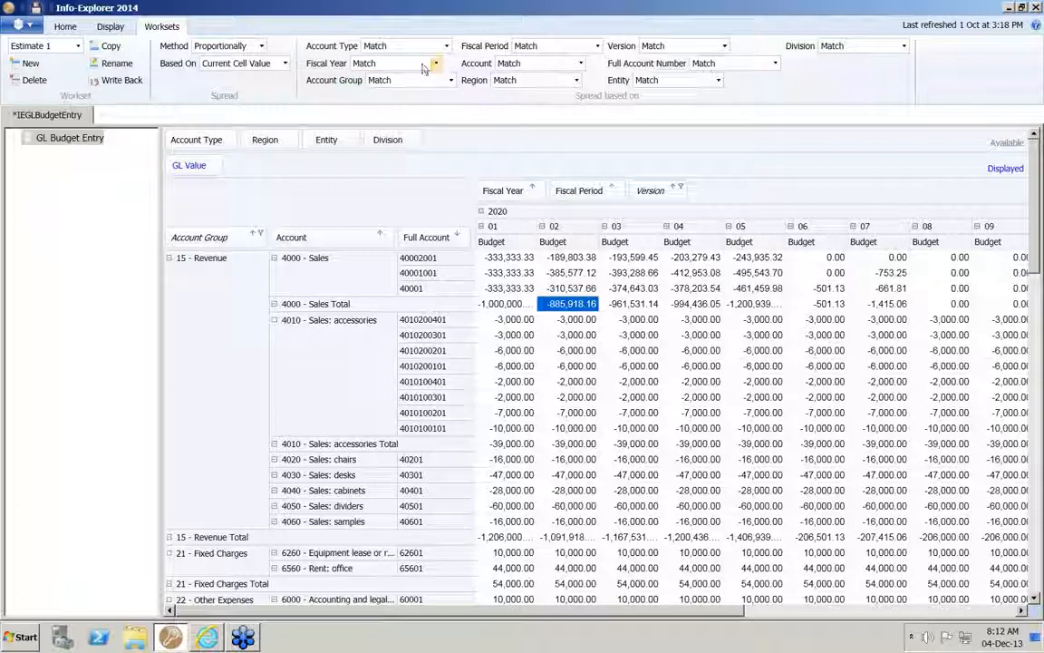
{"action": "left_click", "coordinate": [722, 45]}
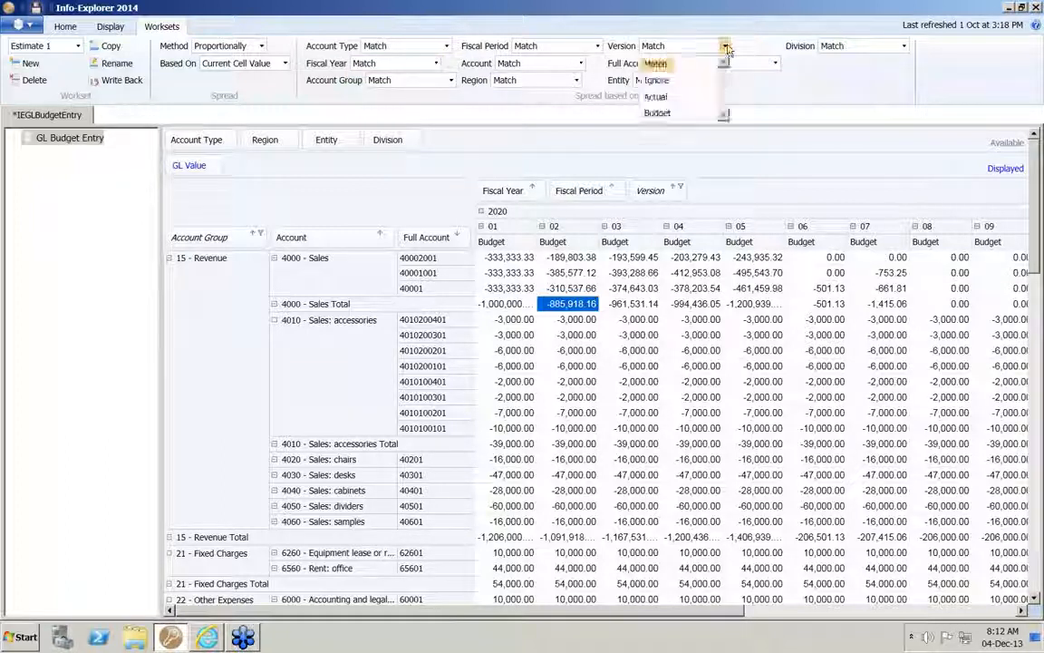
{"action": "left_click", "coordinate": [670, 98]}
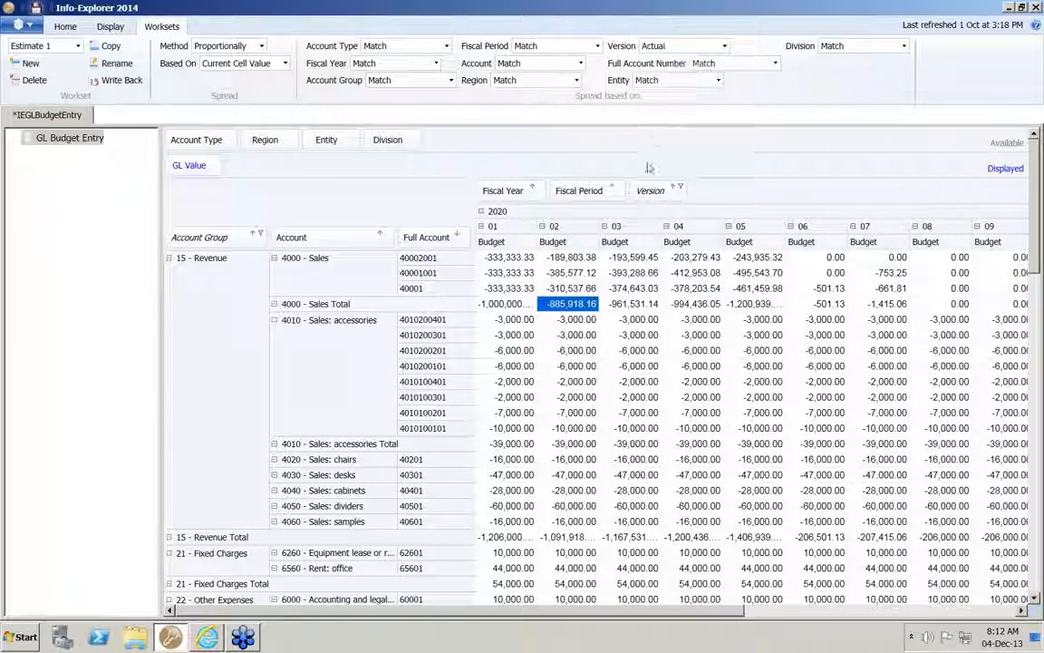
{"action": "type", "text": "-20000000"}
{"action": "key", "text": "Return"}
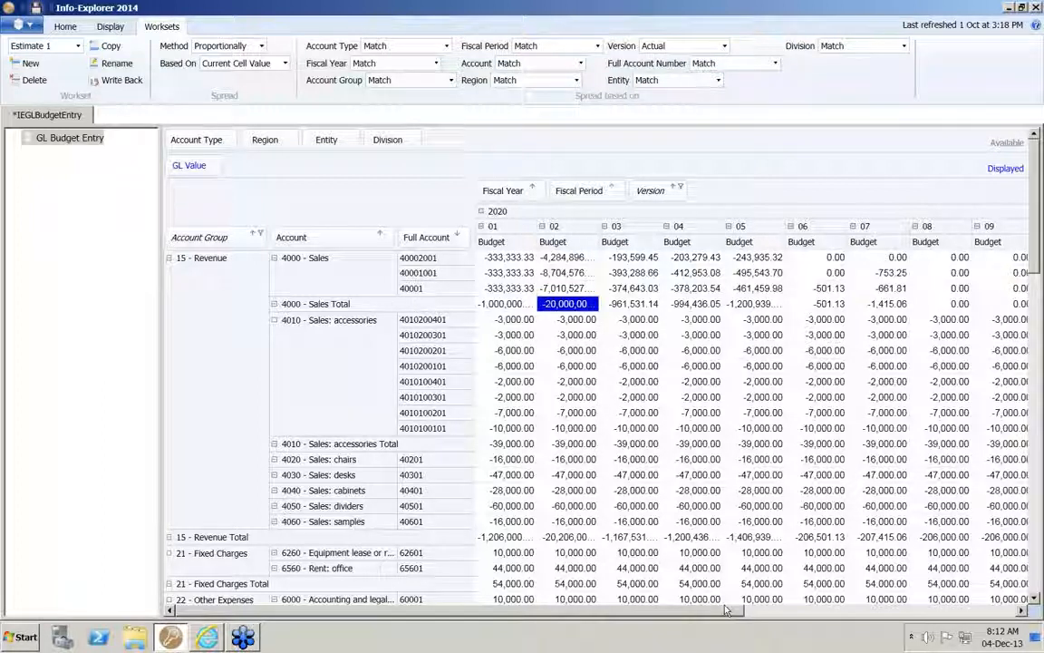
- Set the 2020 Total of the 4000 - Sales Total row to -30,000,000
{"action": "left_click", "coordinate": [863, 609]}
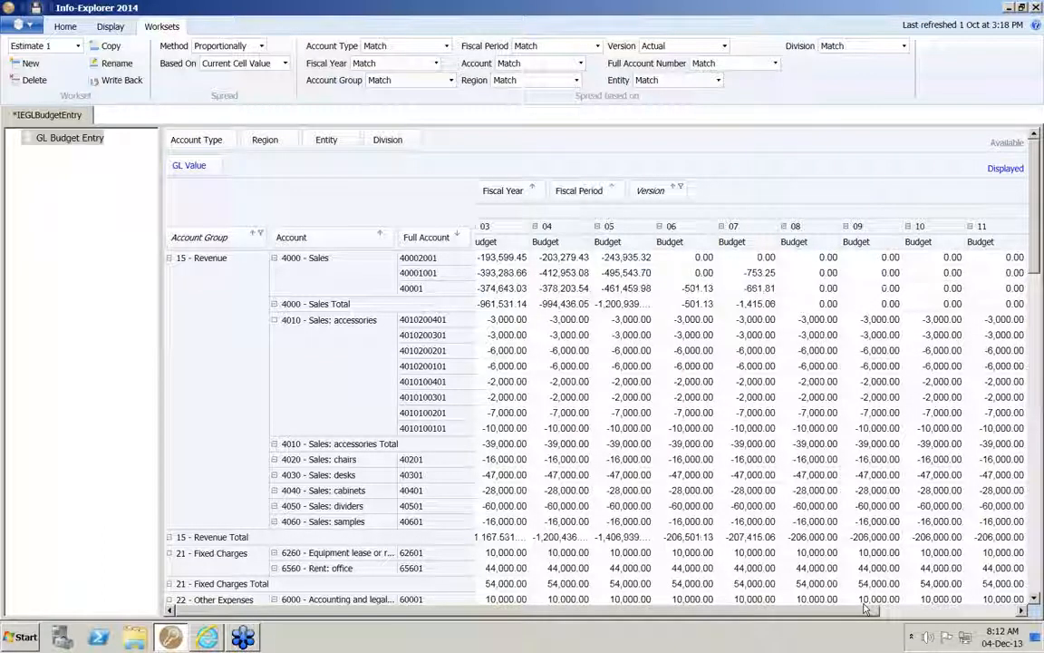
{"action": "left_click_drag", "start_coordinate": [900, 607], "coordinate": [988, 607]}
{"action": "left_click", "coordinate": [988, 303]}
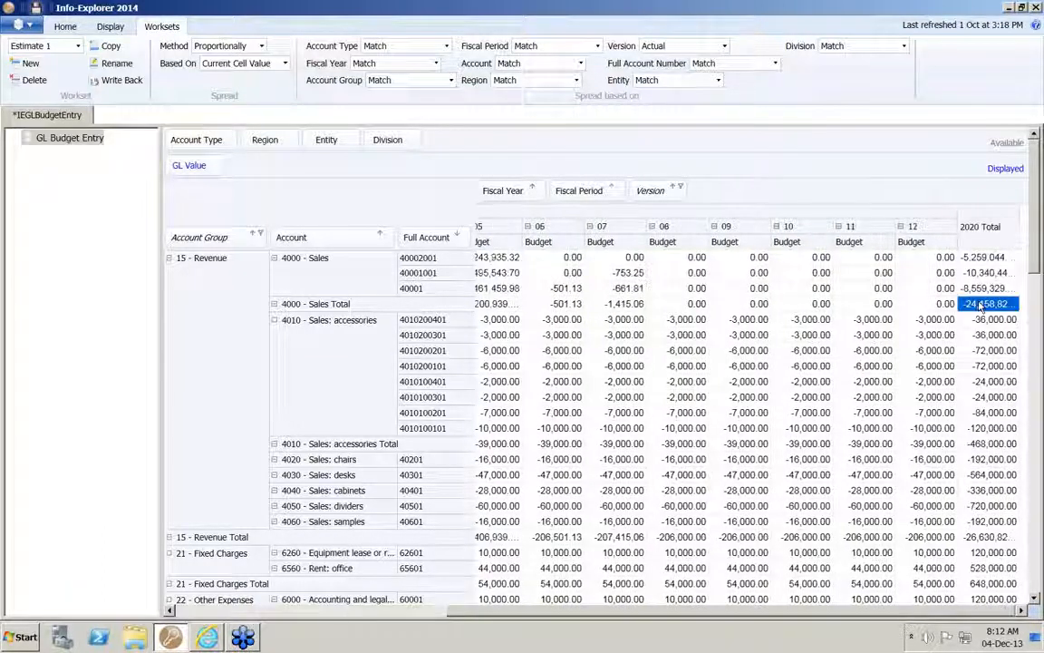
{"action": "type", "text": "-30000000"}
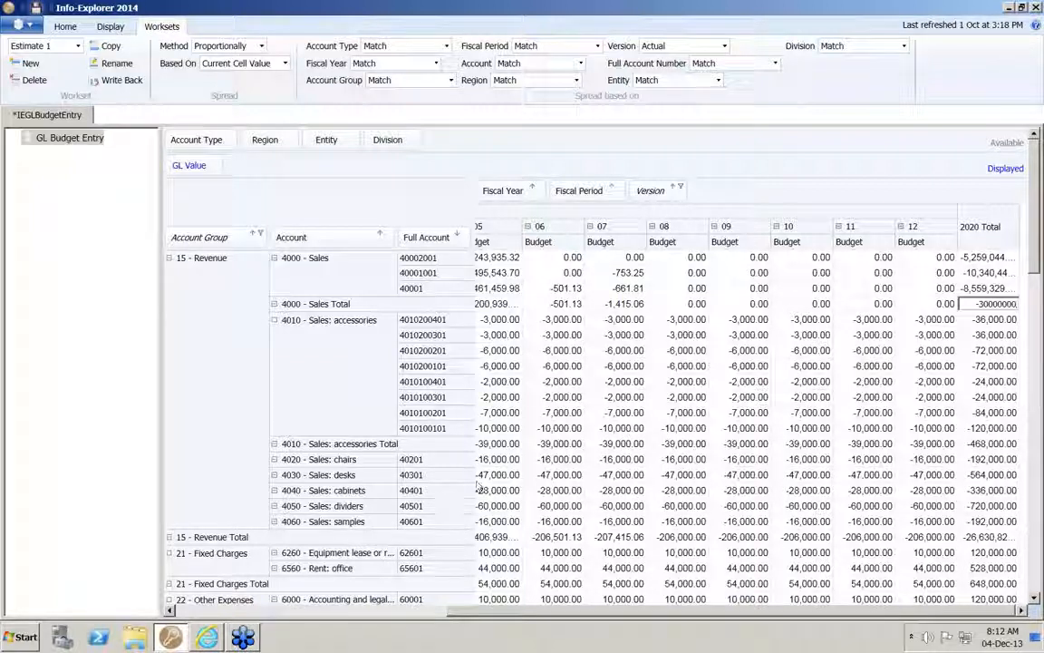
{"action": "key", "text": "Return"}
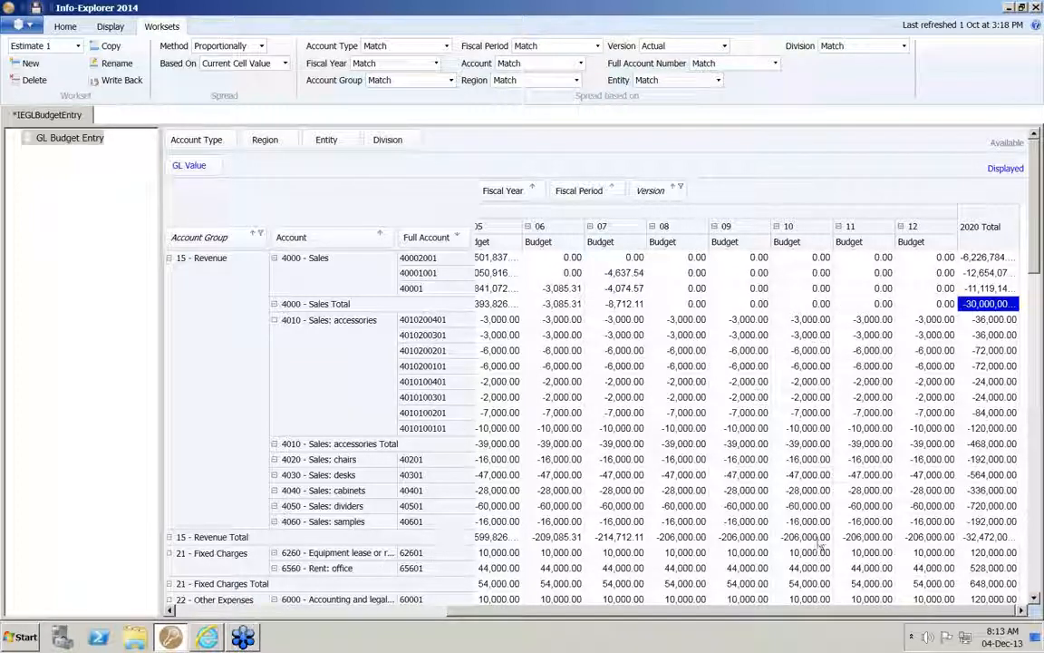
- Set the spread's Version to Match and enter -30,000,000 as the 2020 Total of the Grand Total row, spread proportionally
{"action": "left_click", "coordinate": [974, 537]}
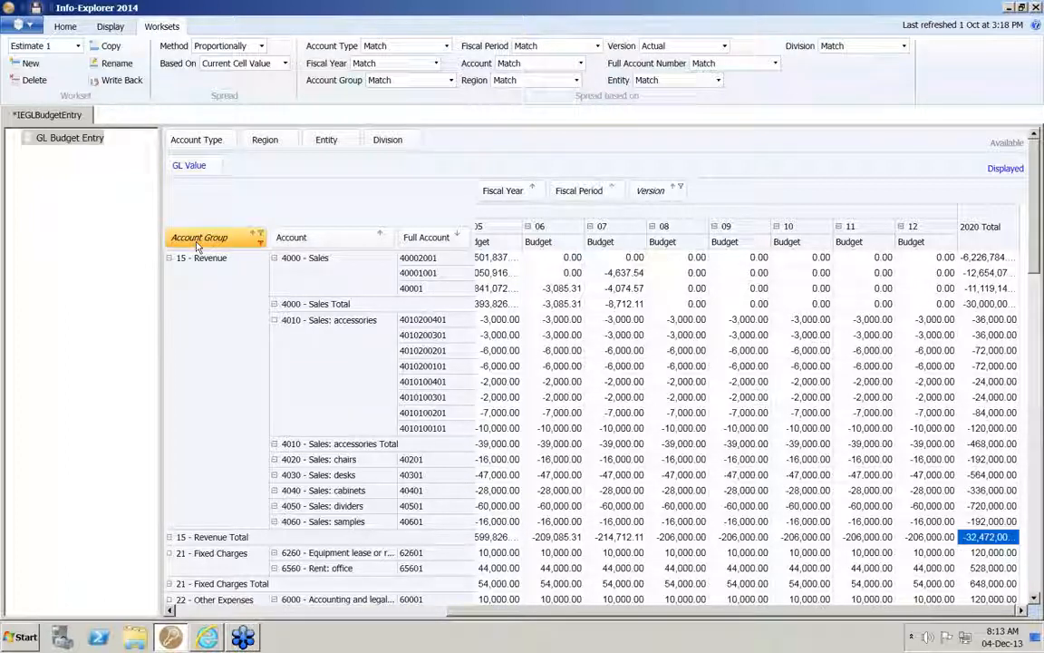
{"action": "left_click_drag", "start_coordinate": [1035, 257], "coordinate": [1035, 264]}
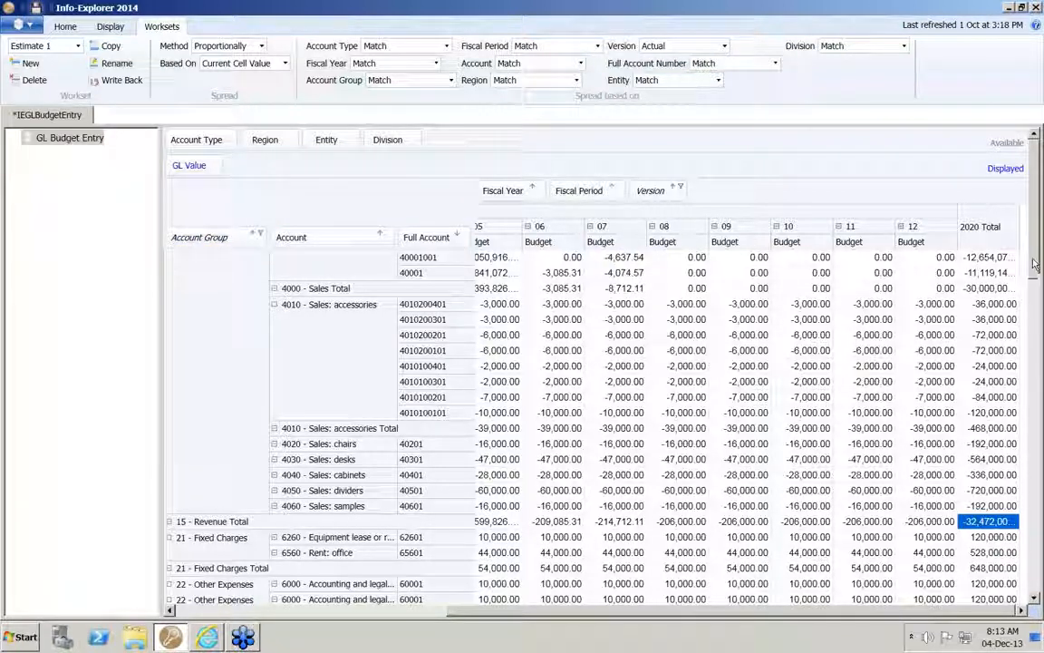
{"action": "left_click_drag", "start_coordinate": [1033, 263], "coordinate": [1034, 588]}
{"action": "left_click", "coordinate": [987, 587]}
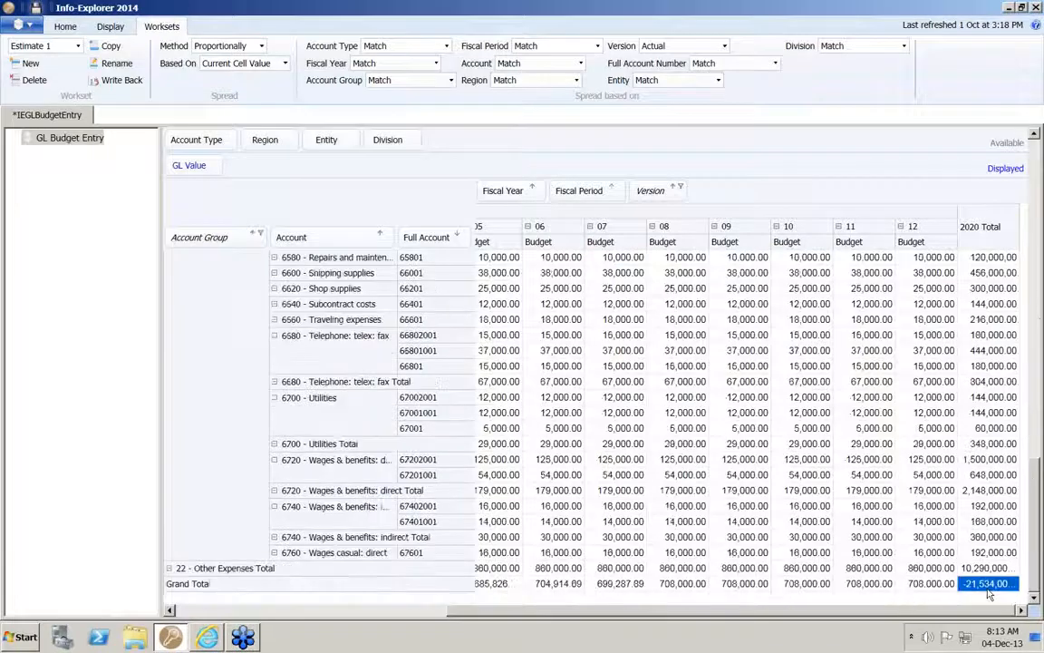
{"action": "type", "text": "3"}
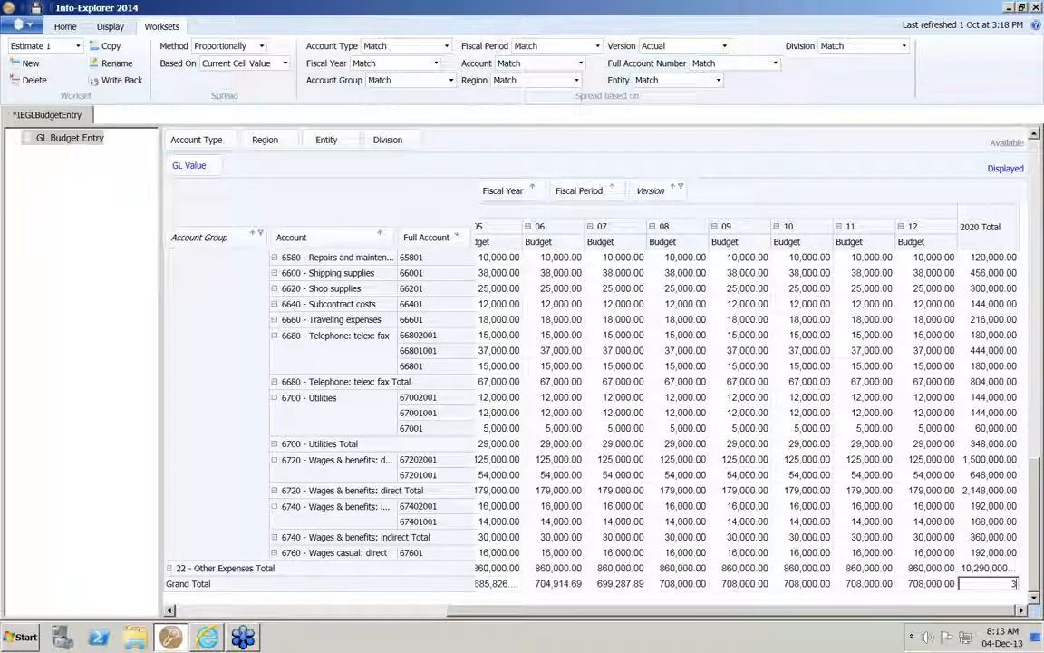
{"action": "type", "text": "0000000"}
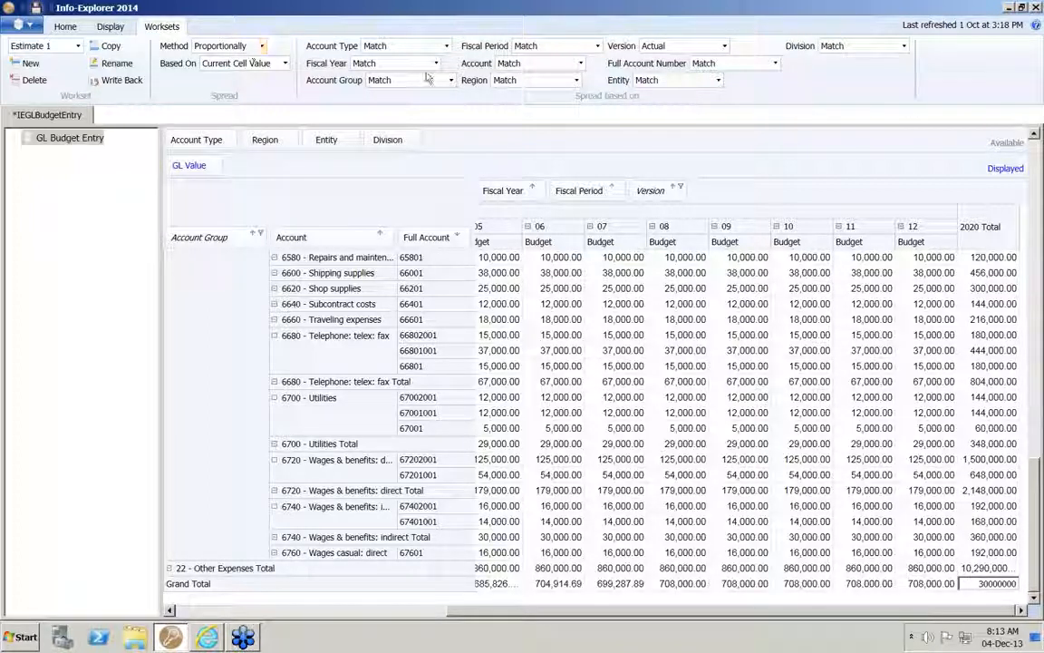
{"action": "left_click", "coordinate": [724, 46]}
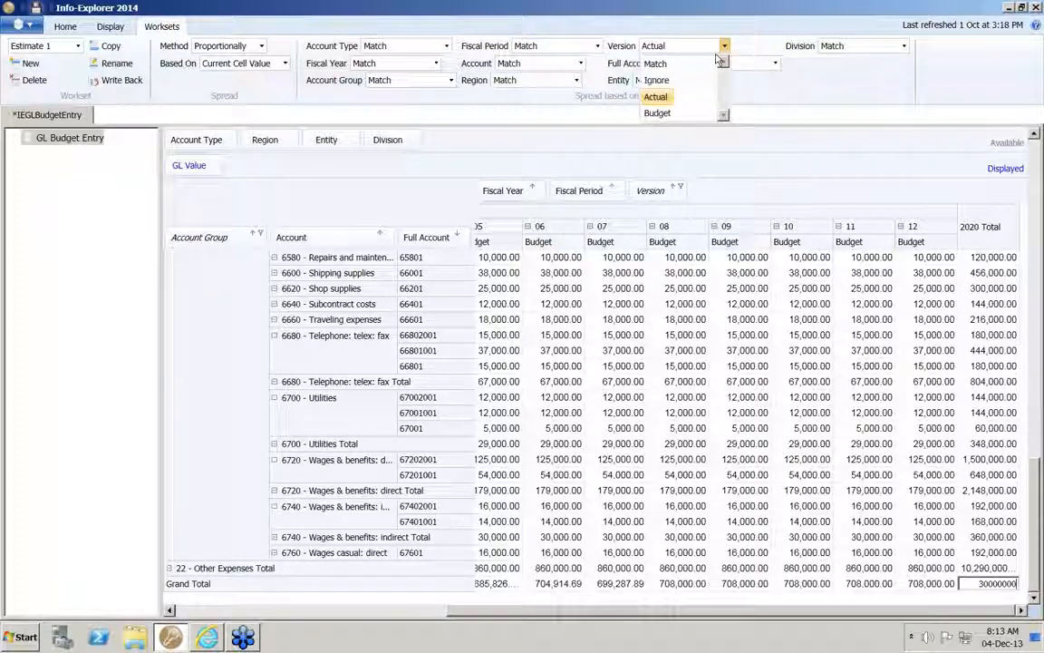
{"action": "left_click", "coordinate": [657, 65]}
{"action": "left_click", "coordinate": [656, 64]}
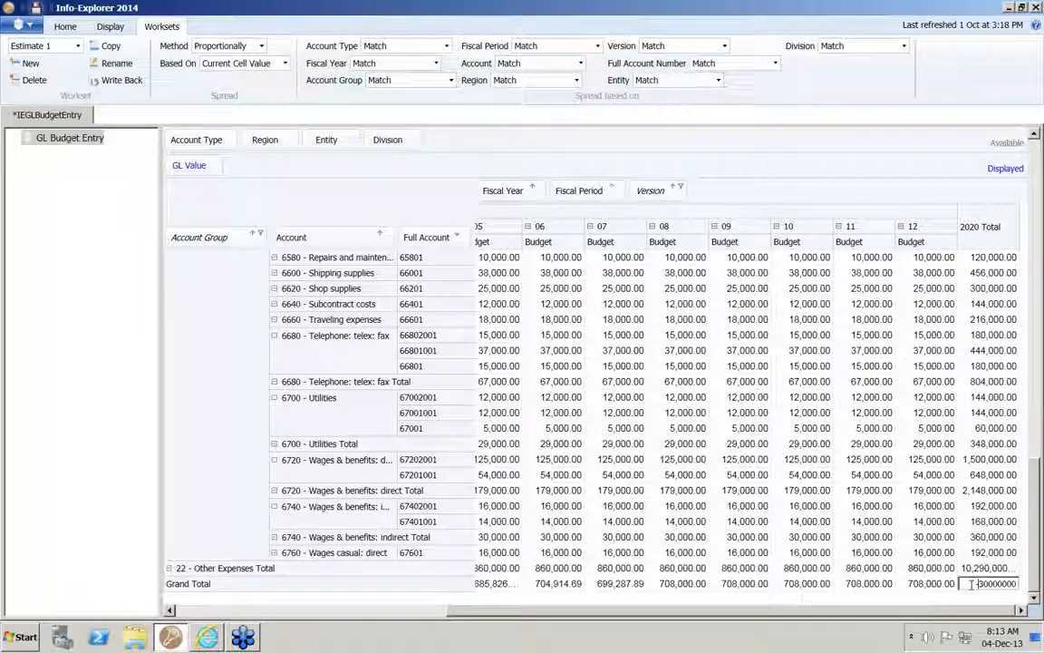
{"action": "key", "text": "Return"}
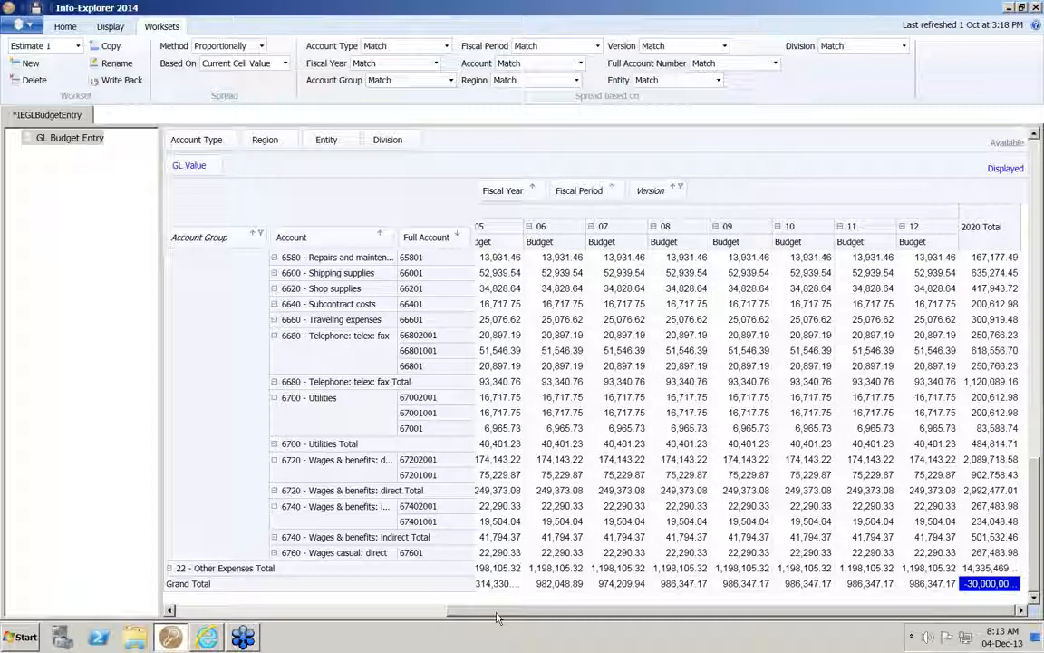
- Write back the Estimate 1 workset with the FISCALYEAR parameter at 2020
{"action": "left_click_drag", "start_coordinate": [496, 617], "coordinate": [372, 617]}
{"action": "left_click", "coordinate": [373, 616]}
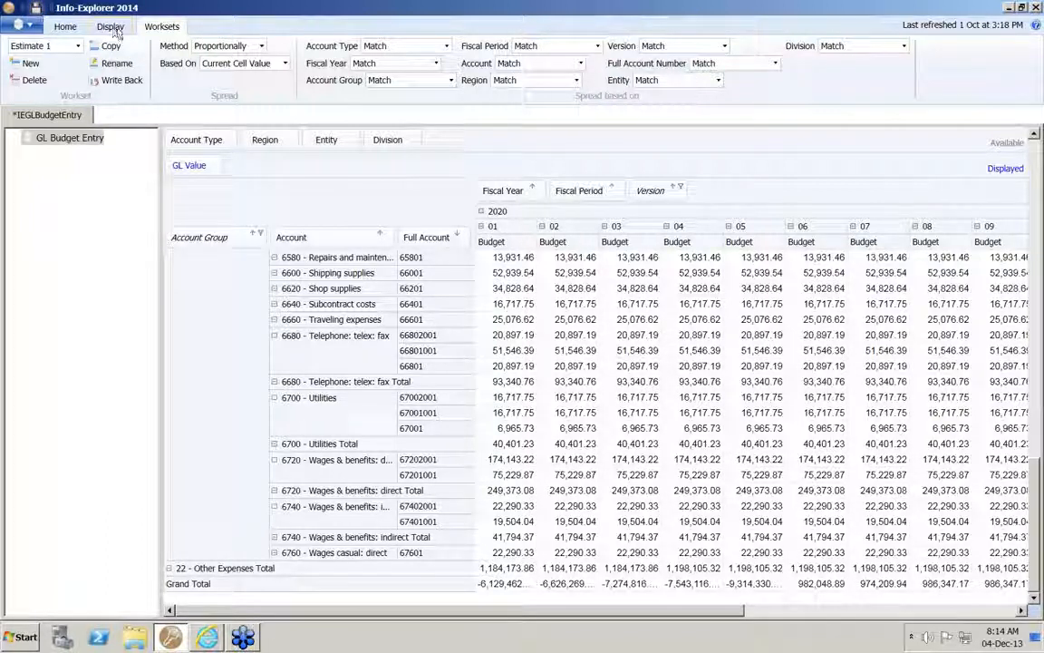
{"action": "left_click", "coordinate": [65, 27]}
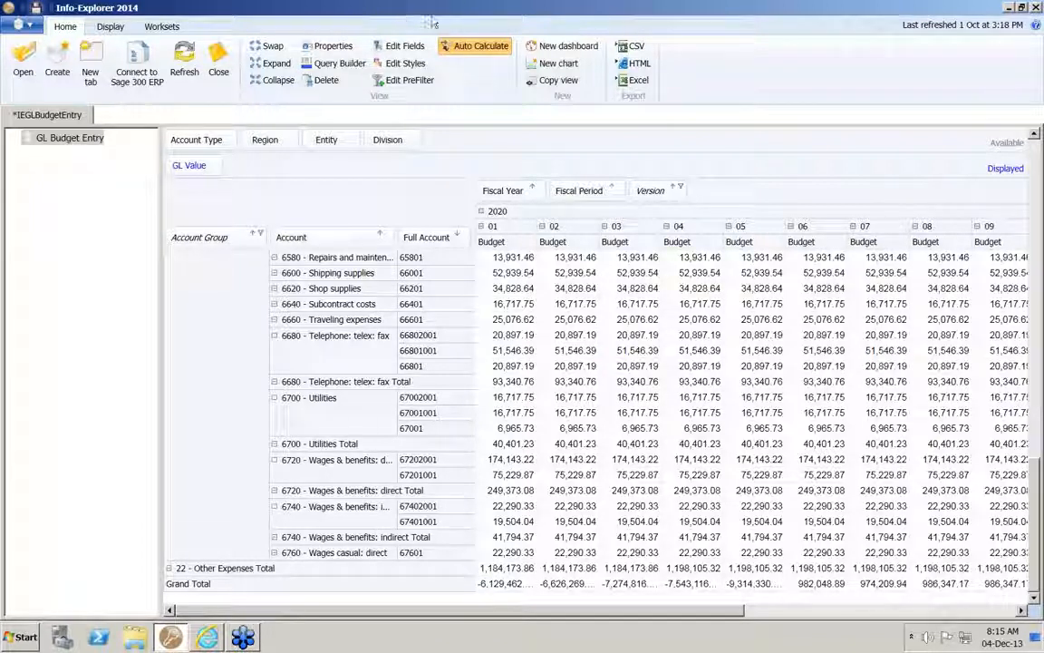
{"action": "left_click", "coordinate": [163, 28]}
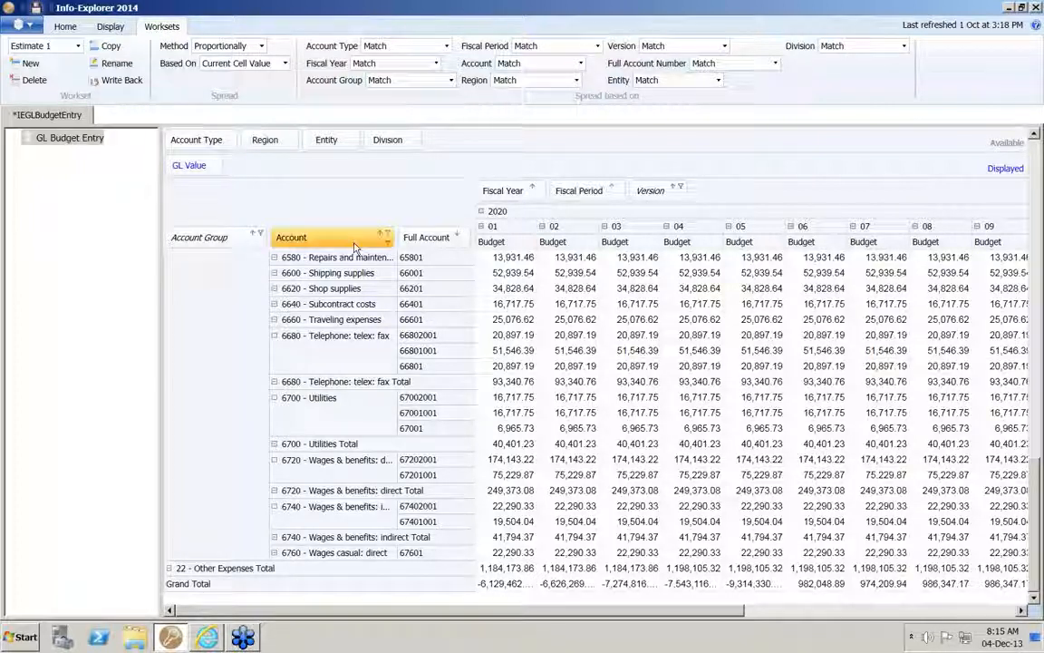
{"action": "left_click", "coordinate": [123, 82]}
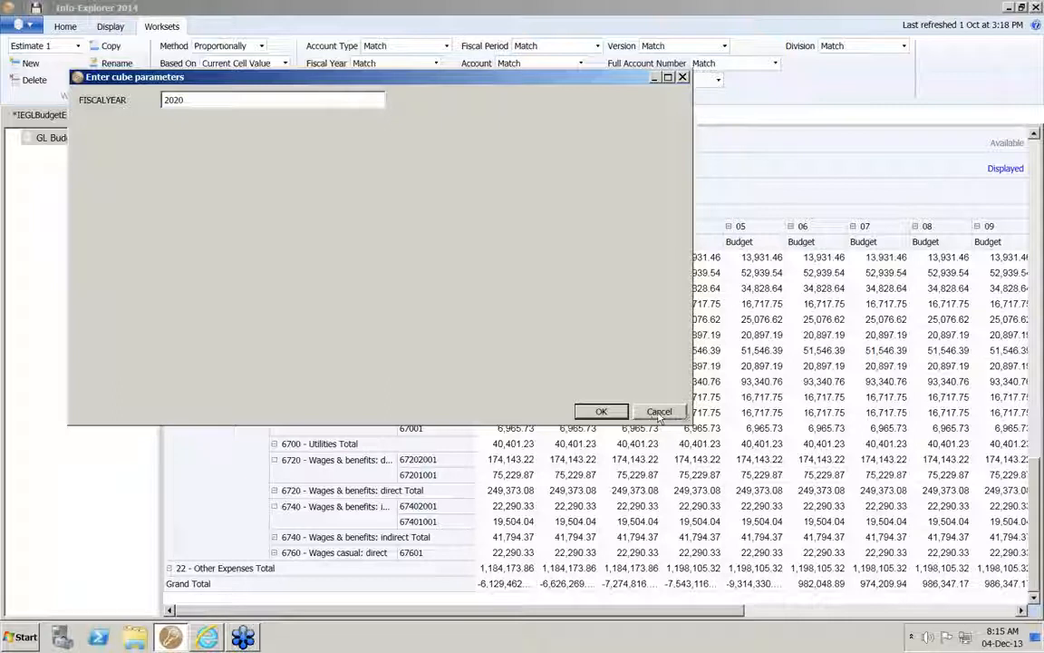
{"action": "left_click", "coordinate": [601, 412]}
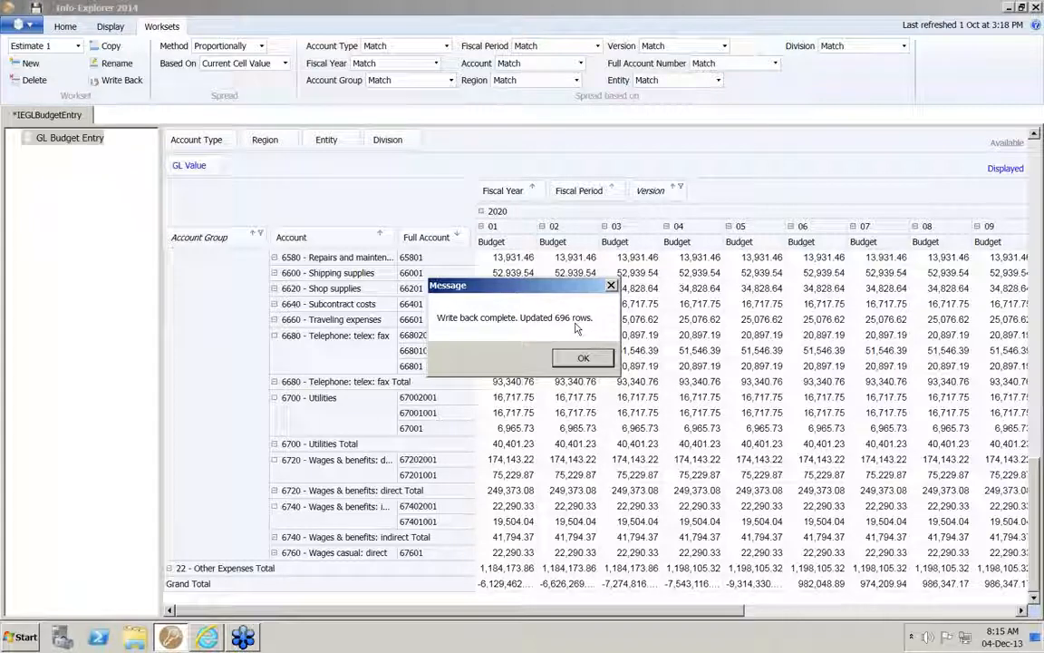
{"action": "left_click", "coordinate": [581, 360]}
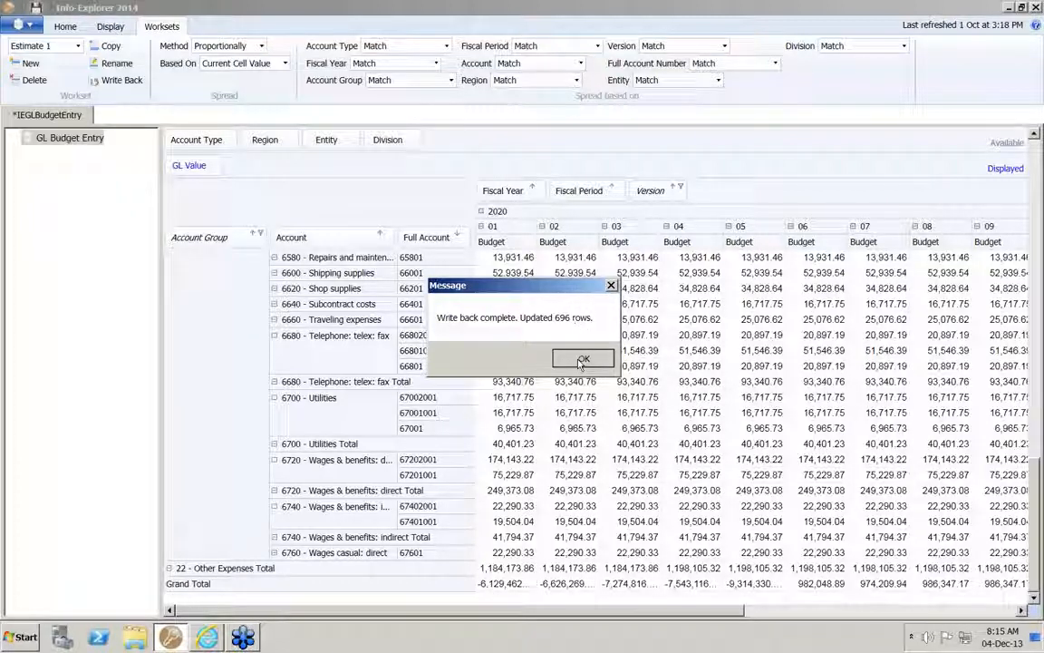
- Open the GLVALUE writeback SQL query in the IEGLBudgetEntry cube's properties
{"action": "left_click", "coordinate": [65, 27]}
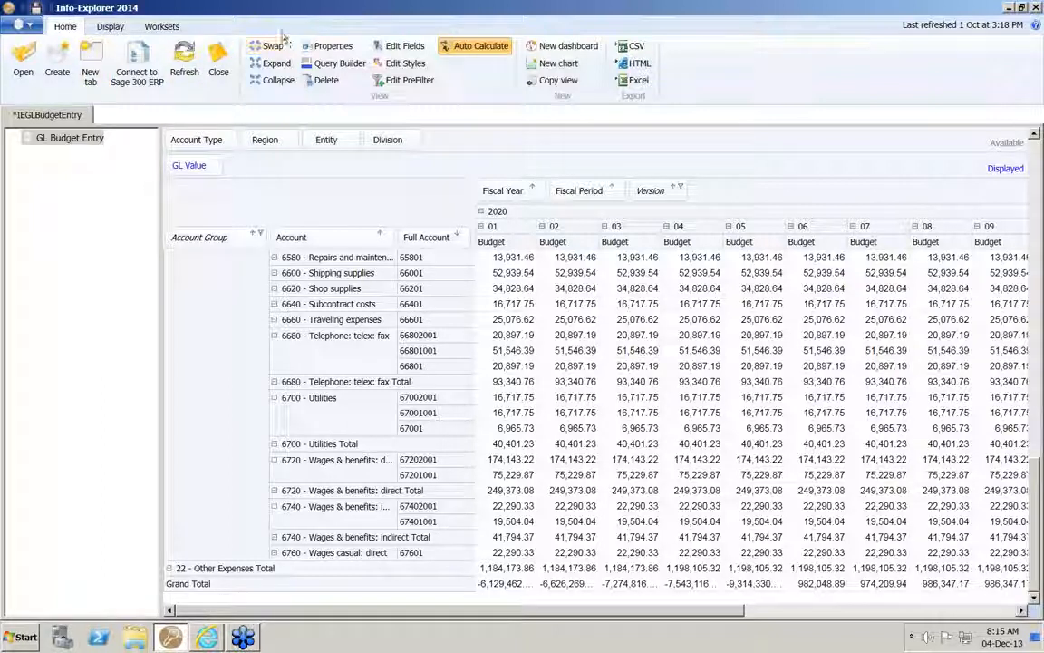
{"action": "left_click", "coordinate": [332, 46]}
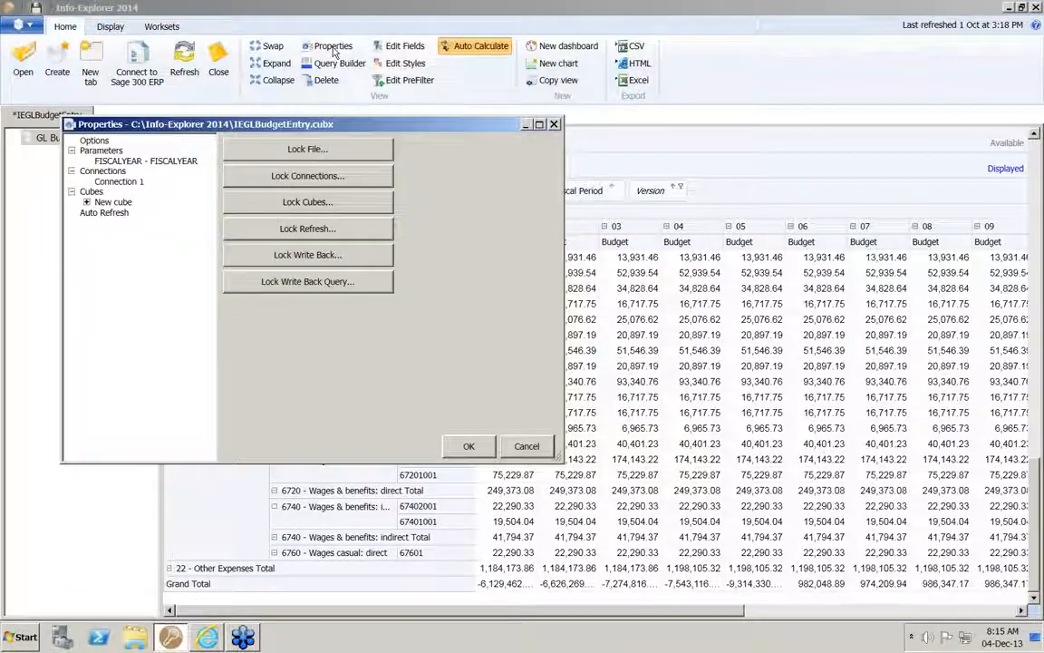
{"action": "left_click", "coordinate": [128, 223]}
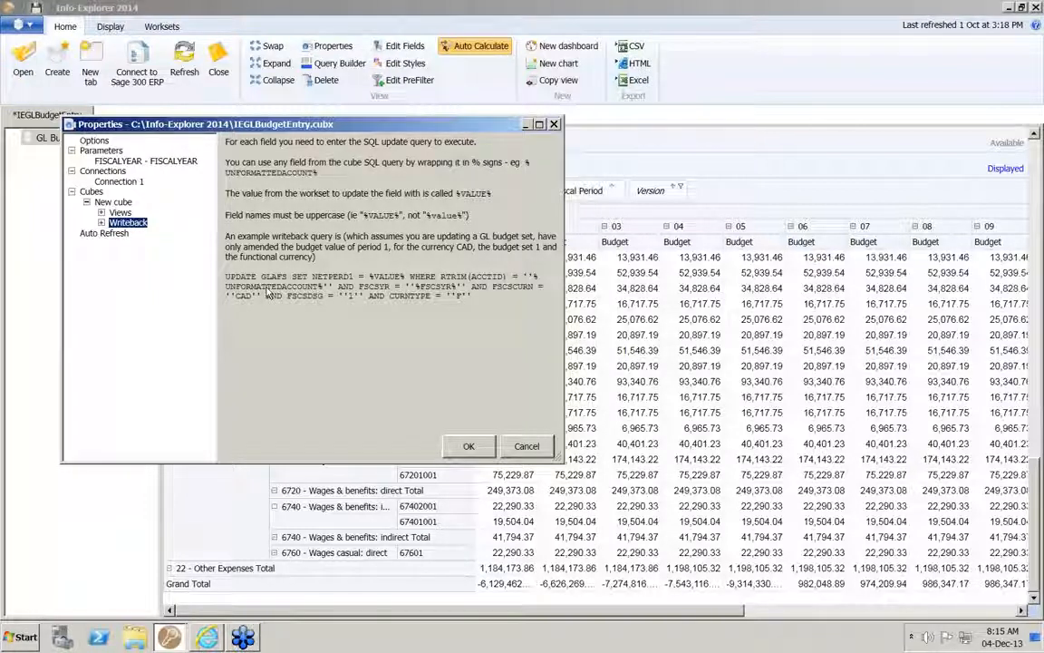
{"action": "left_click", "coordinate": [102, 223]}
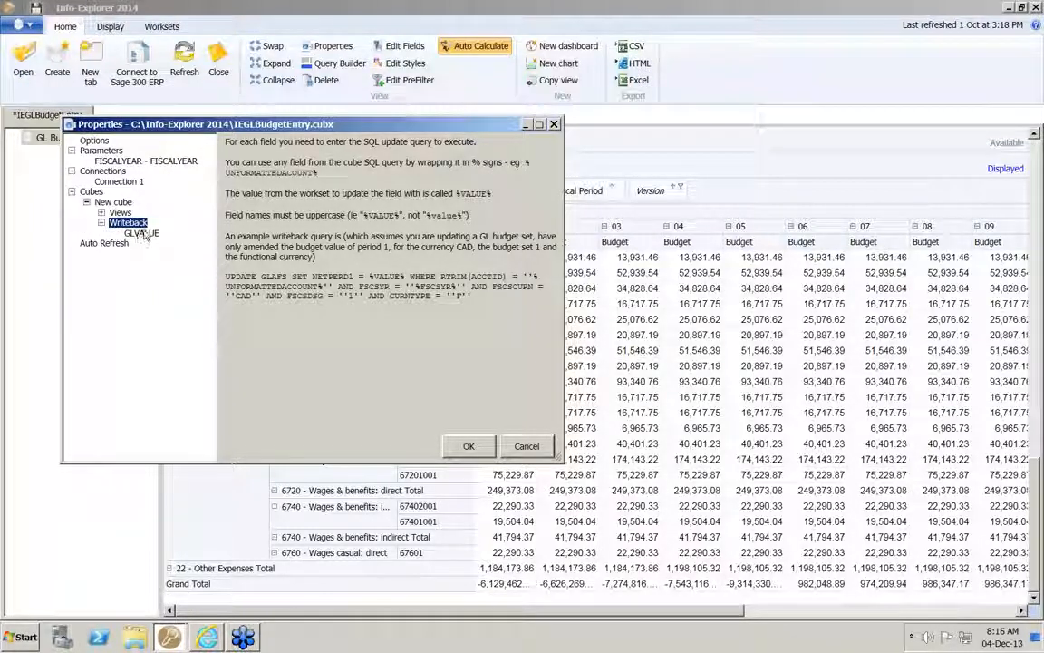
{"action": "left_click_drag", "start_coordinate": [197, 127], "coordinate": [257, 194]}
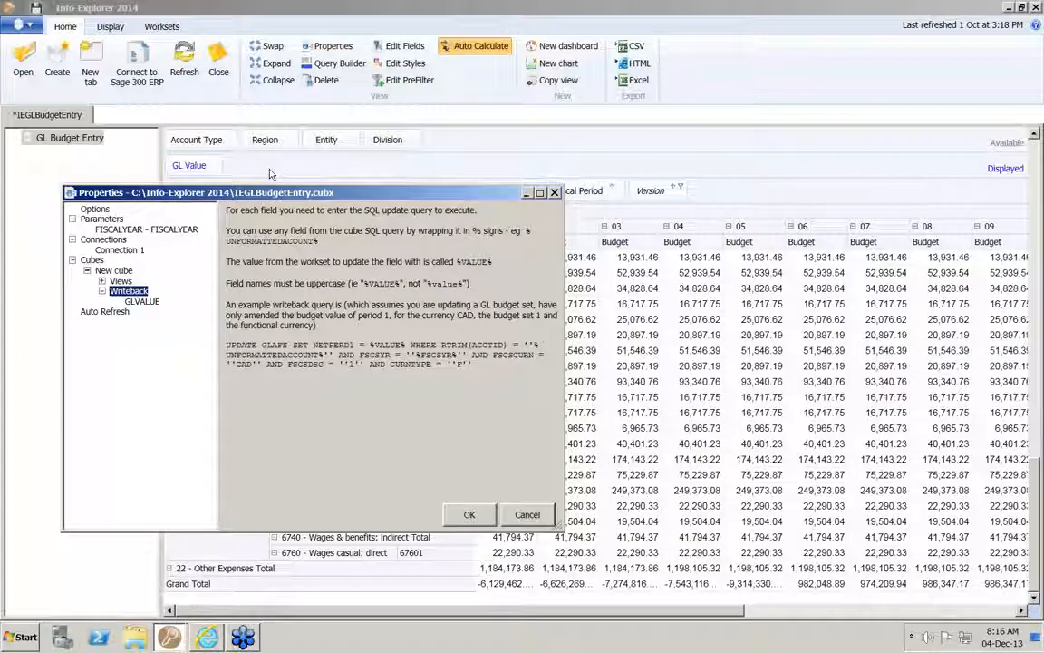
{"action": "left_click", "coordinate": [140, 301]}
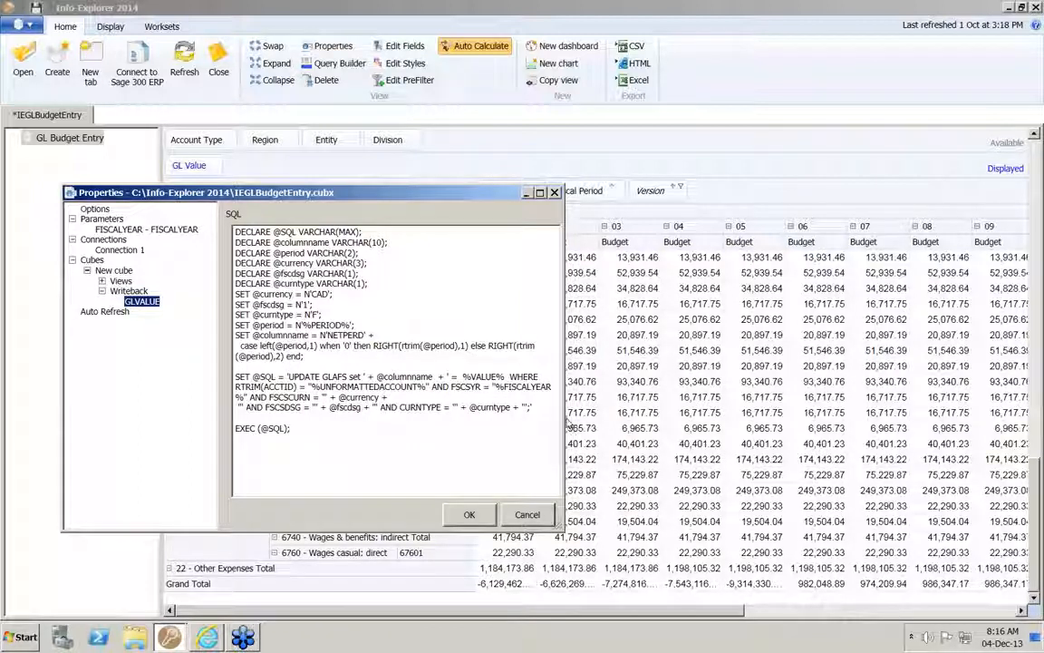
- Examine the query's GLAFS update statement and its currency, budget set and period variables, and close the properties without changes
{"action": "left_click_drag", "start_coordinate": [534, 408], "coordinate": [232, 379]}
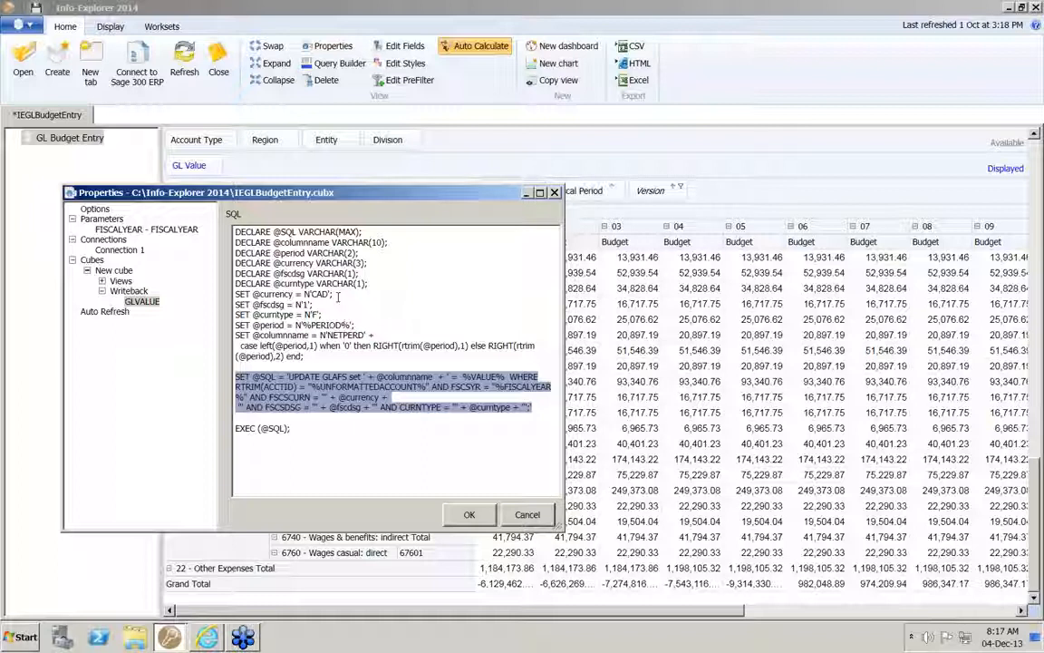
{"action": "left_click", "coordinate": [356, 323]}
{"action": "left_click_drag", "start_coordinate": [356, 323], "coordinate": [235, 293]}
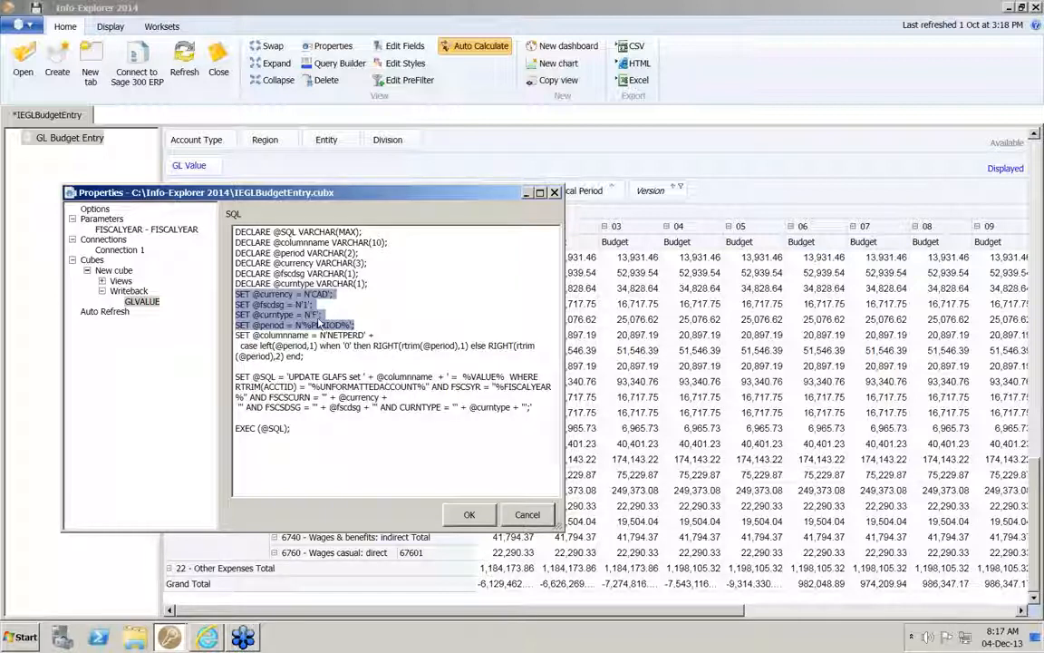
{"action": "double_click", "coordinate": [319, 293]}
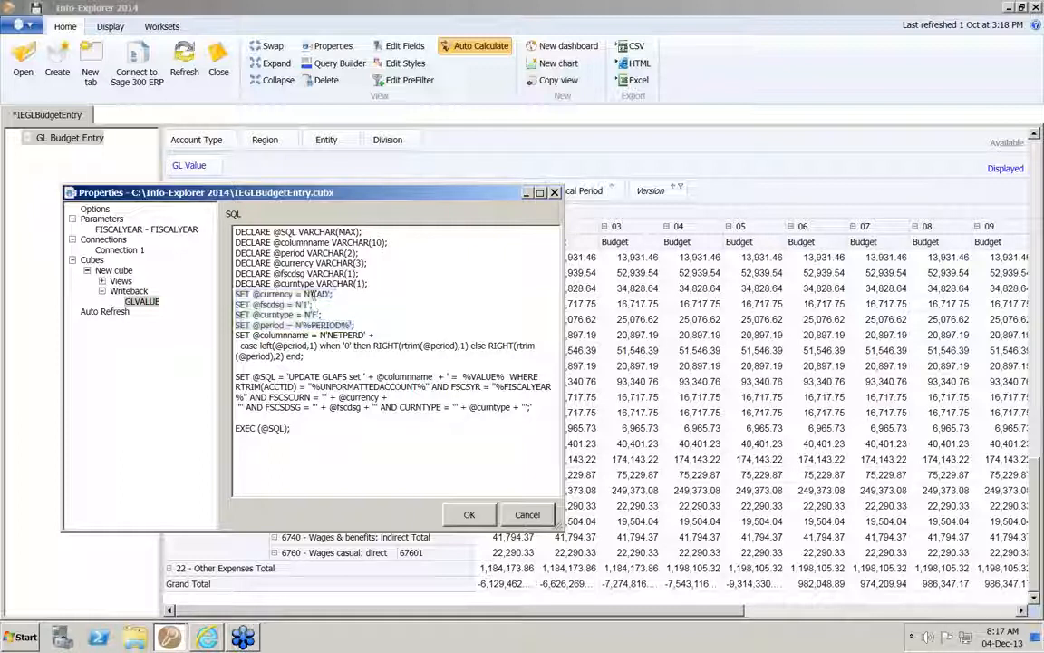
{"action": "double_click", "coordinate": [304, 304]}
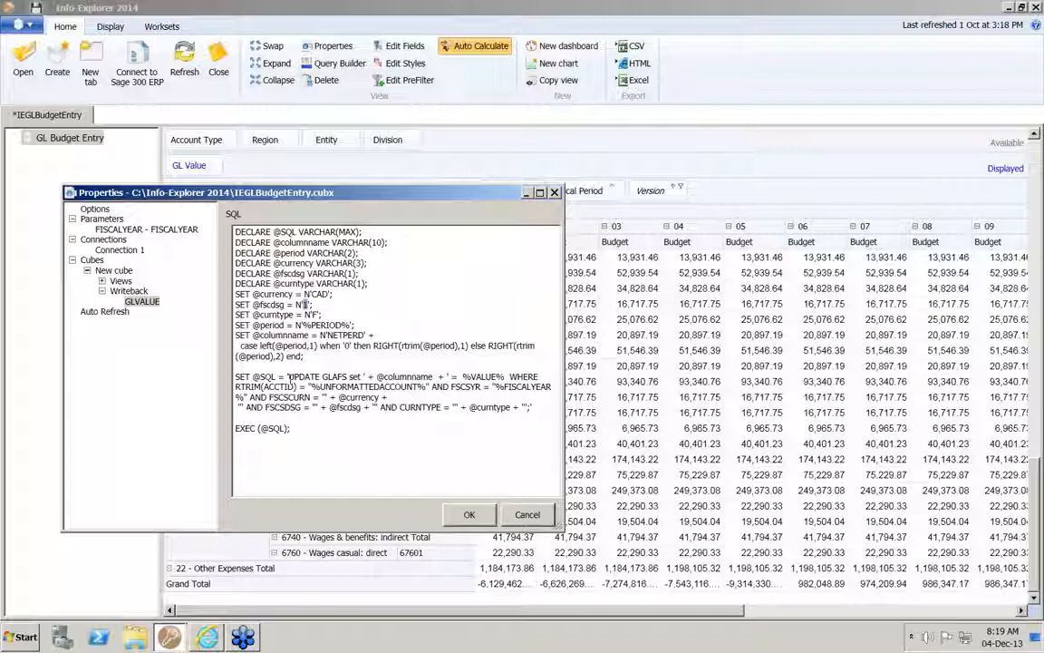
{"action": "left_click", "coordinate": [528, 516]}
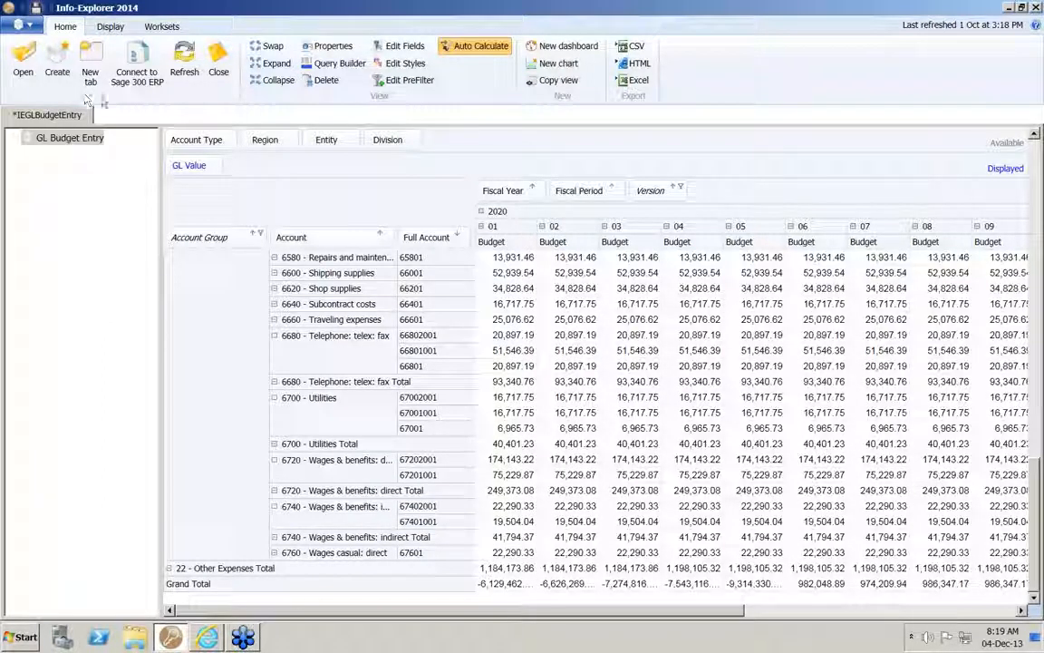
- Open the recent cube IEItemForecastEntry, and return to the workset settings of IEGLBudgetEntry
{"action": "left_click", "coordinate": [29, 27]}
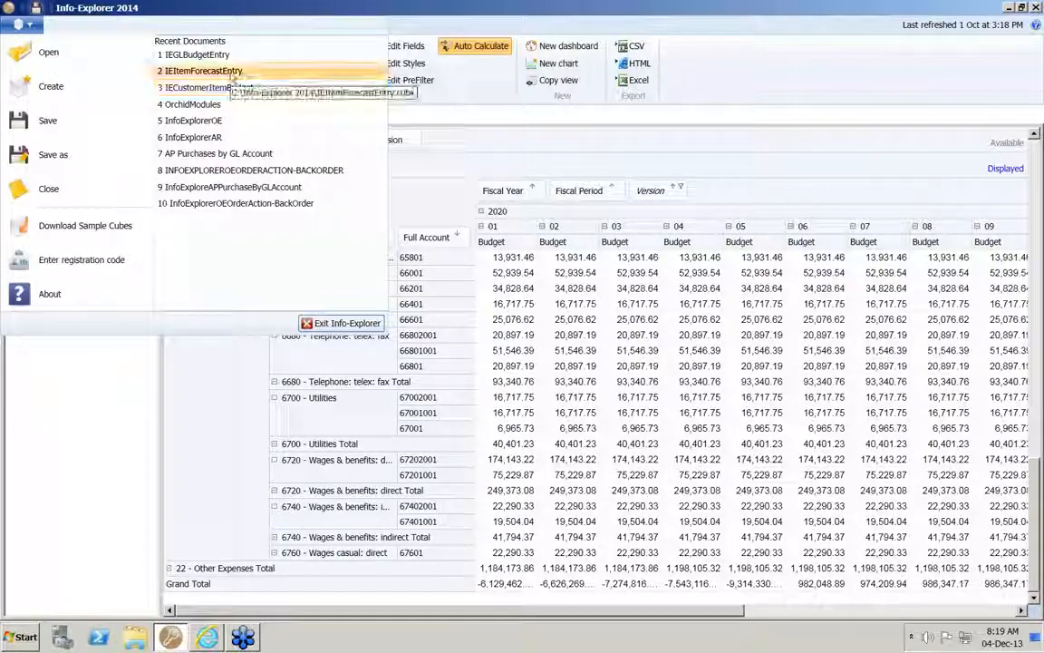
{"action": "left_click", "coordinate": [232, 76]}
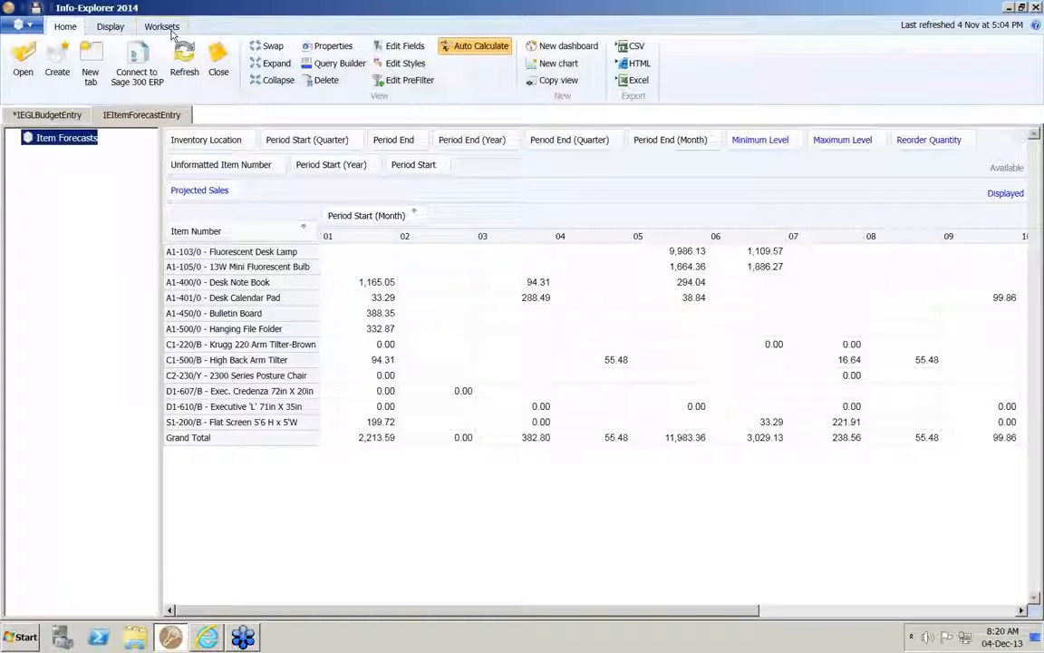
{"action": "left_click", "coordinate": [62, 114]}
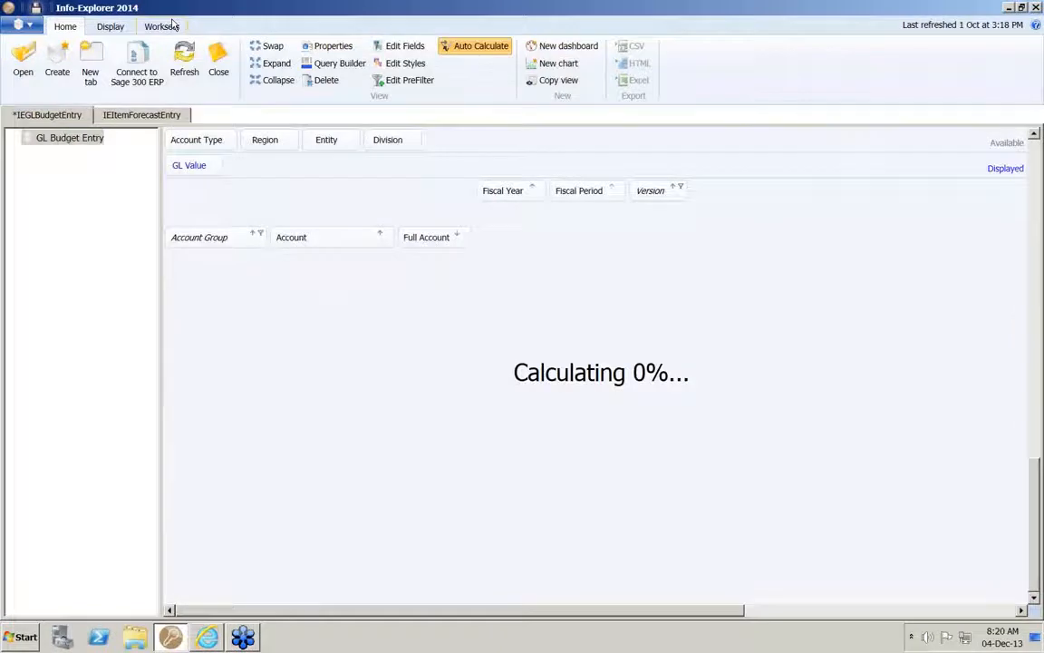
{"action": "left_click", "coordinate": [172, 27]}
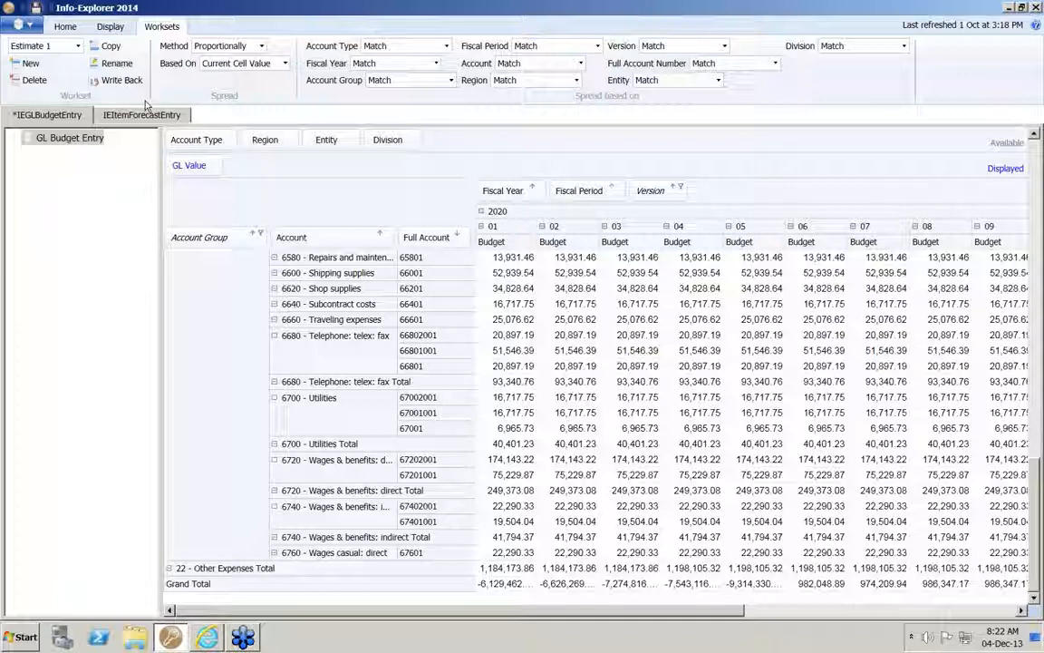
- Review the GLVALUE writeback query of IEGLBudgetEntry once more and dismiss the properties without changes
{"action": "left_click", "coordinate": [72, 31]}
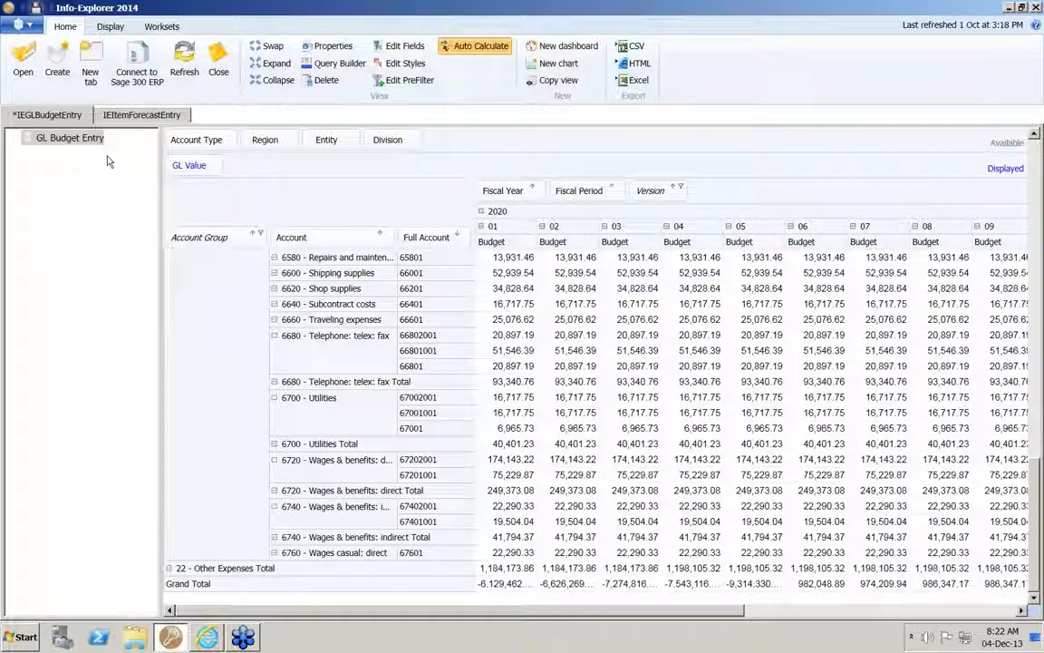
{"action": "left_click", "coordinate": [319, 46]}
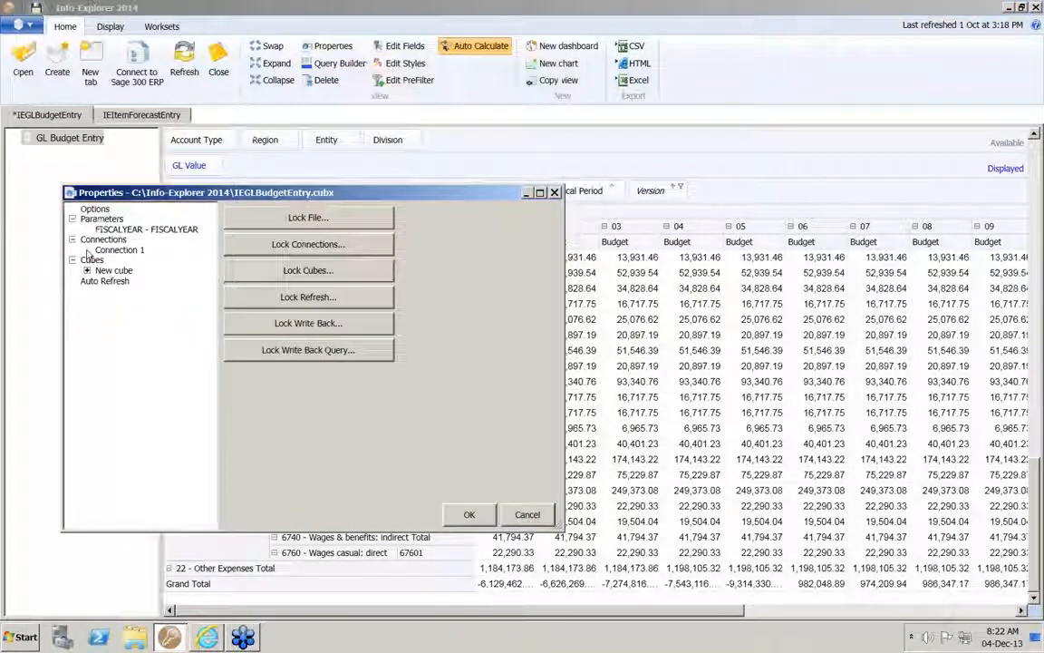
{"action": "left_click", "coordinate": [88, 270]}
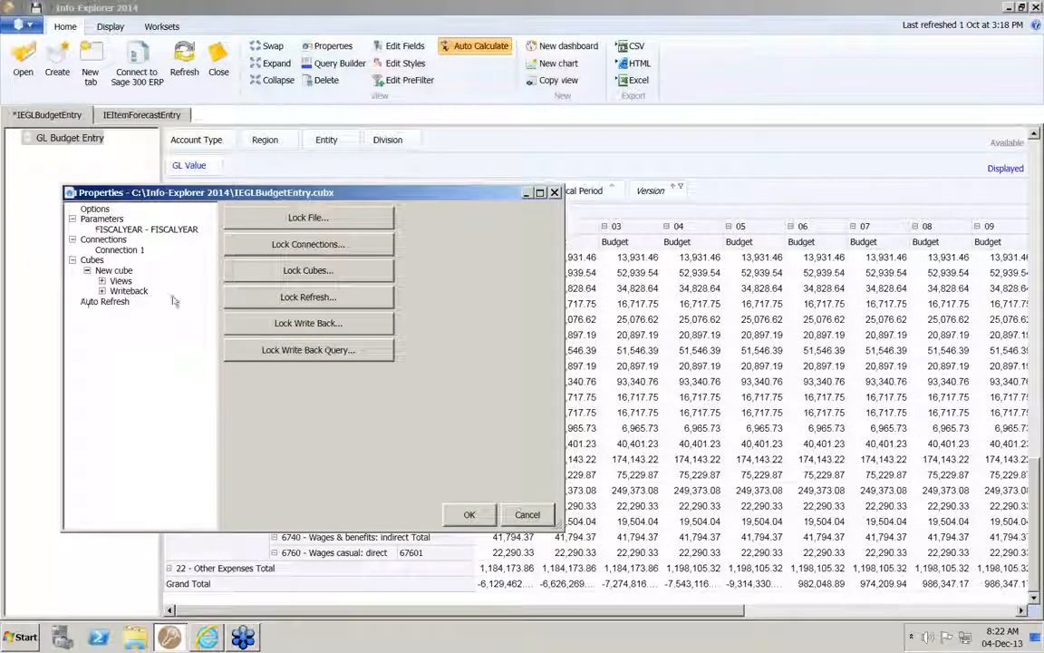
{"action": "double_click", "coordinate": [143, 291]}
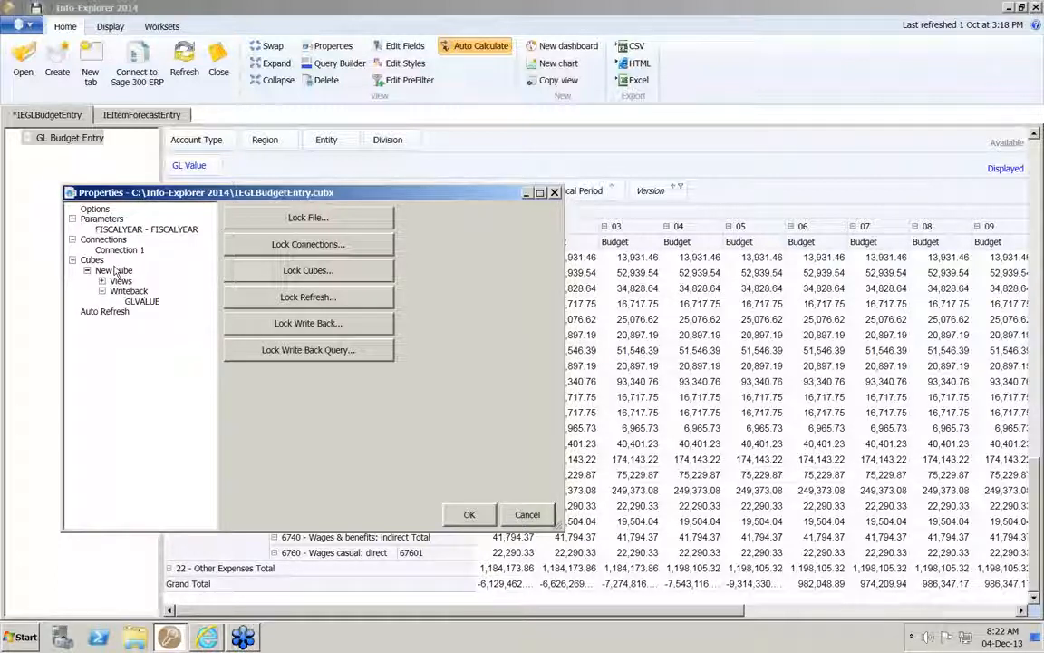
{"action": "left_click", "coordinate": [143, 302]}
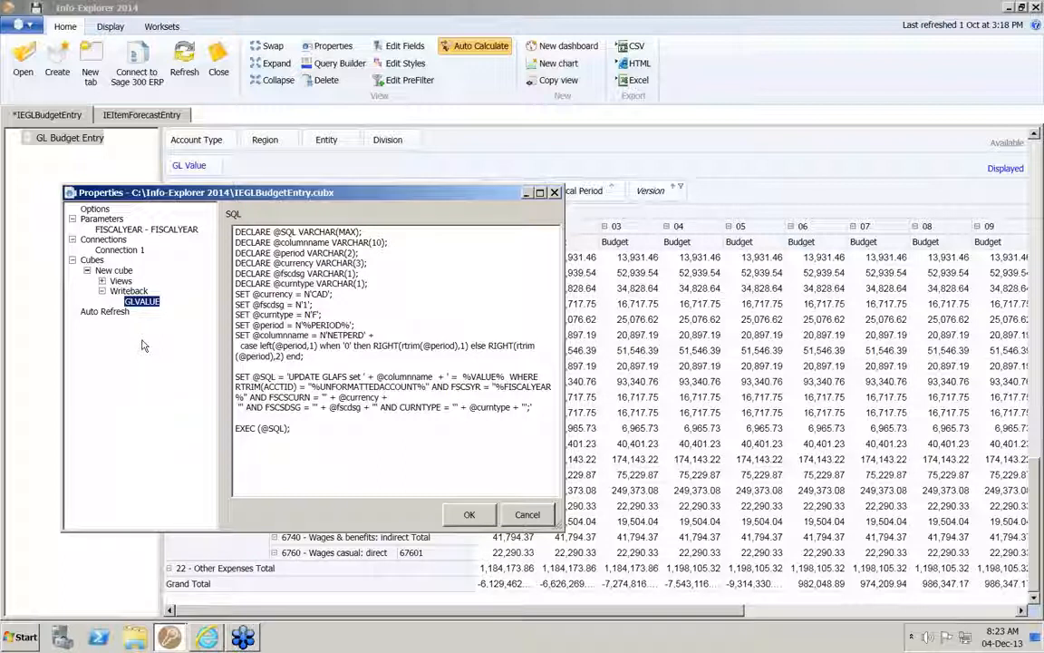
{"action": "left_click", "coordinate": [525, 515]}
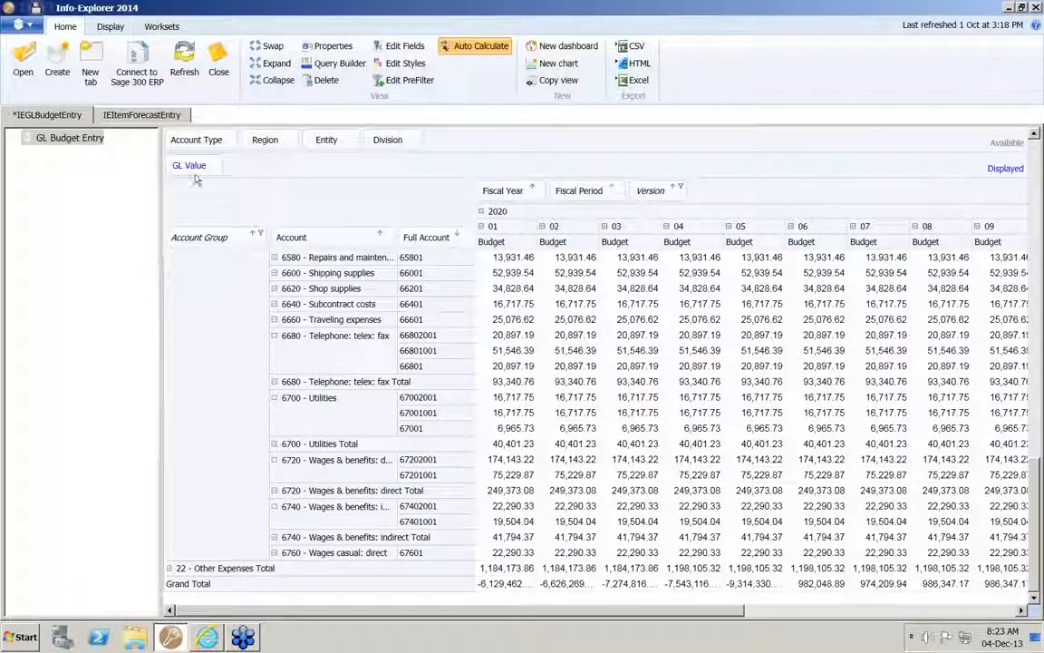
- Create a new workset in the IEItemForecastEntry cube and rename it Estimate 1
{"action": "left_click", "coordinate": [127, 116]}
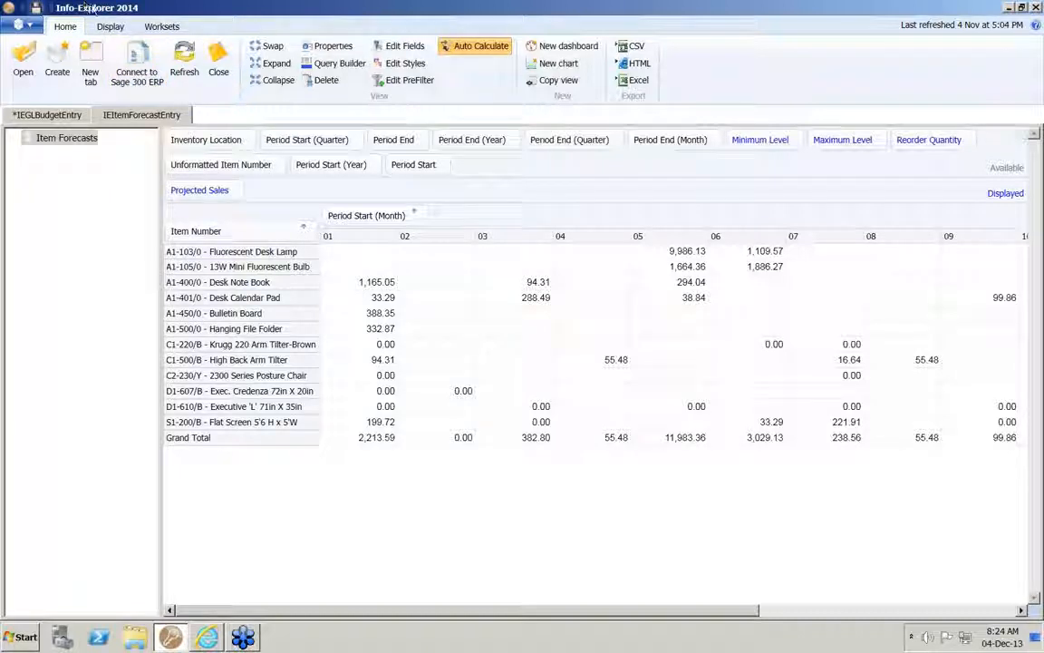
{"action": "left_click", "coordinate": [163, 27]}
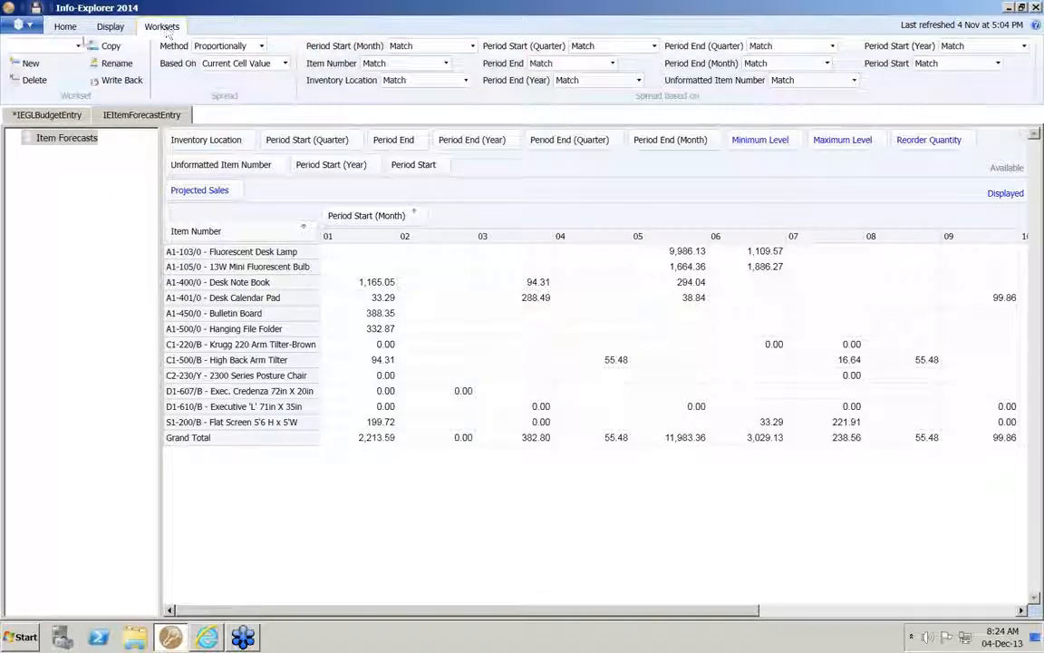
{"action": "left_click", "coordinate": [29, 64]}
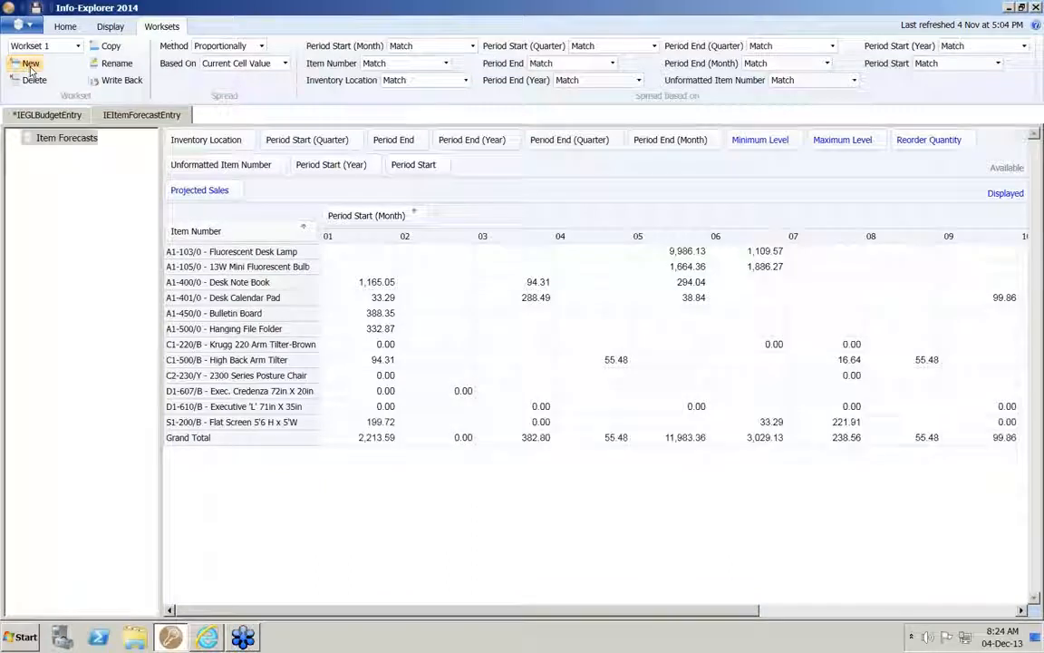
{"action": "left_click", "coordinate": [118, 64]}
{"action": "type", "text": "Estimate 1"}
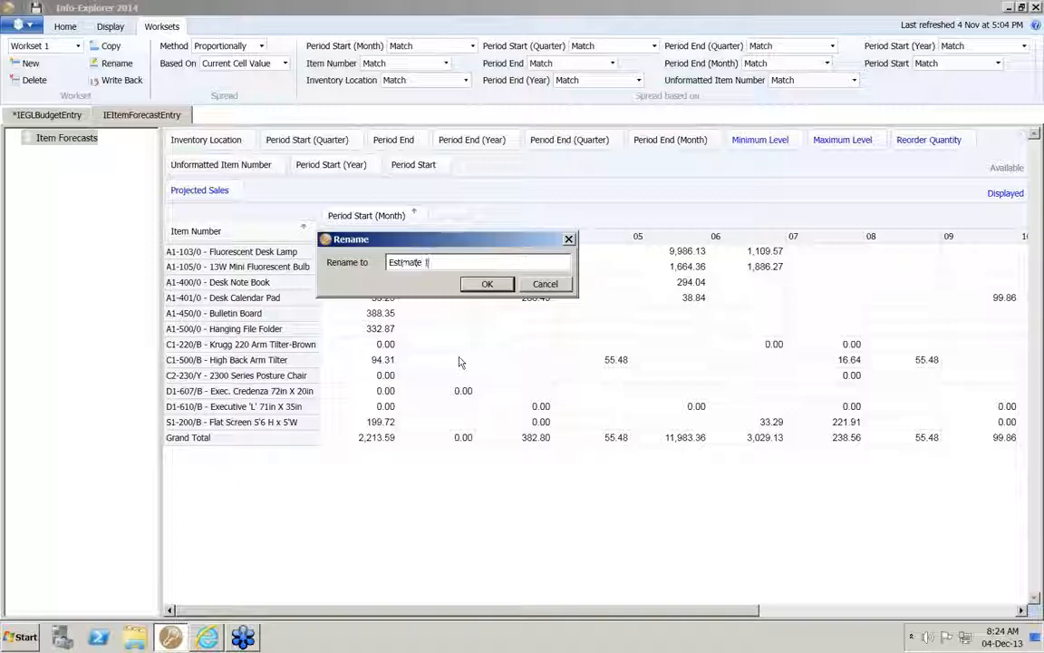
{"action": "left_click", "coordinate": [485, 285]}
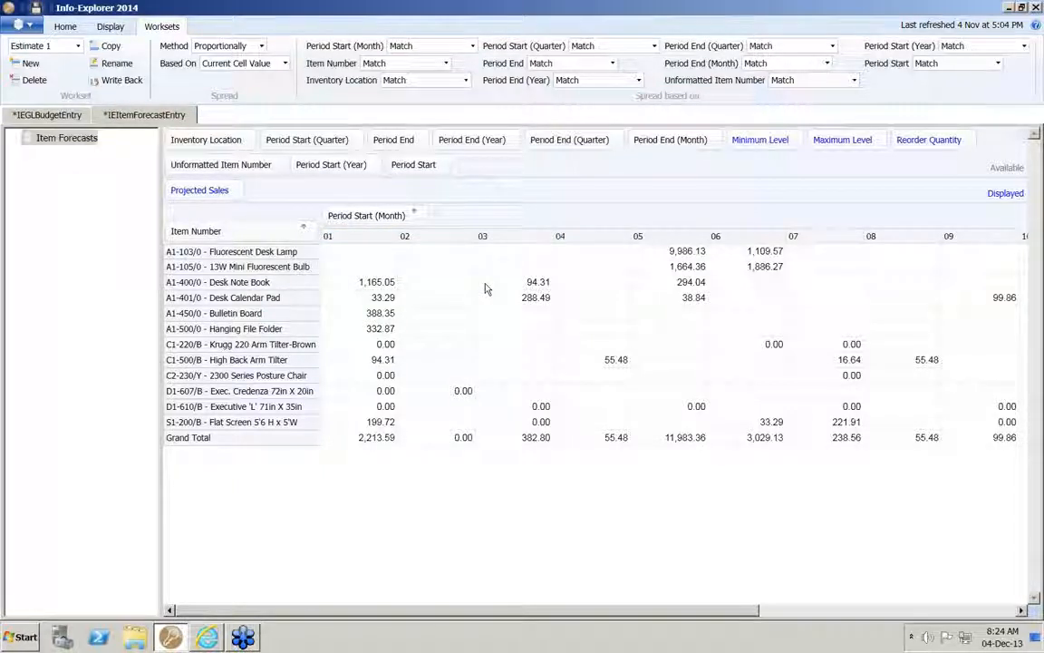
- Set the overall grand total of Projected Sales to 600000, spread proportionally based on the current cell values
{"action": "left_click", "coordinate": [687, 256]}
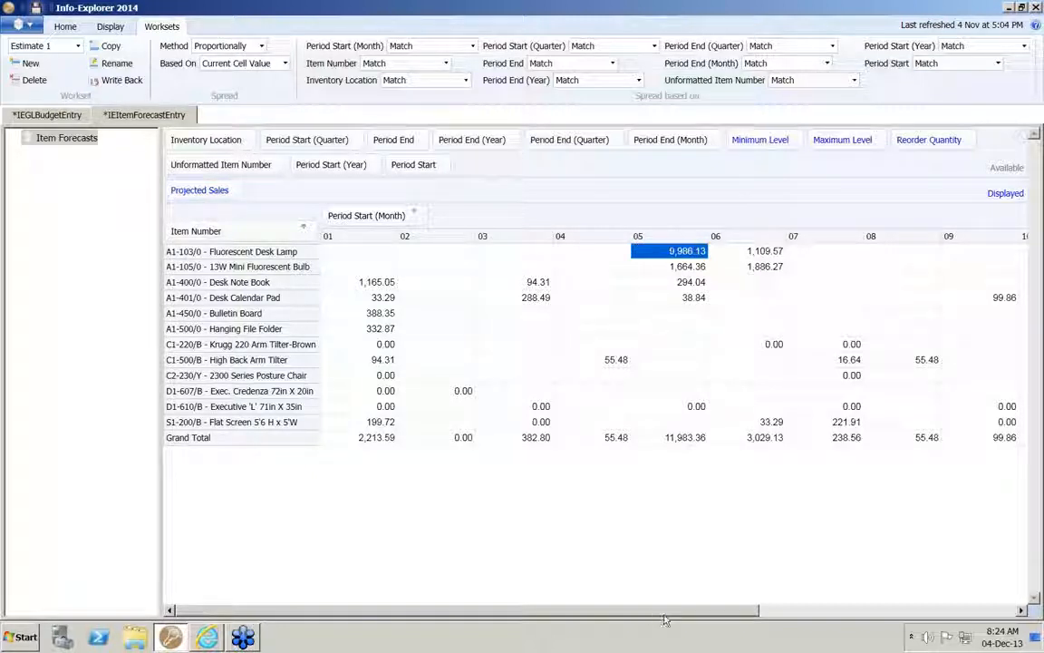
{"action": "left_click_drag", "start_coordinate": [664, 618], "coordinate": [787, 620]}
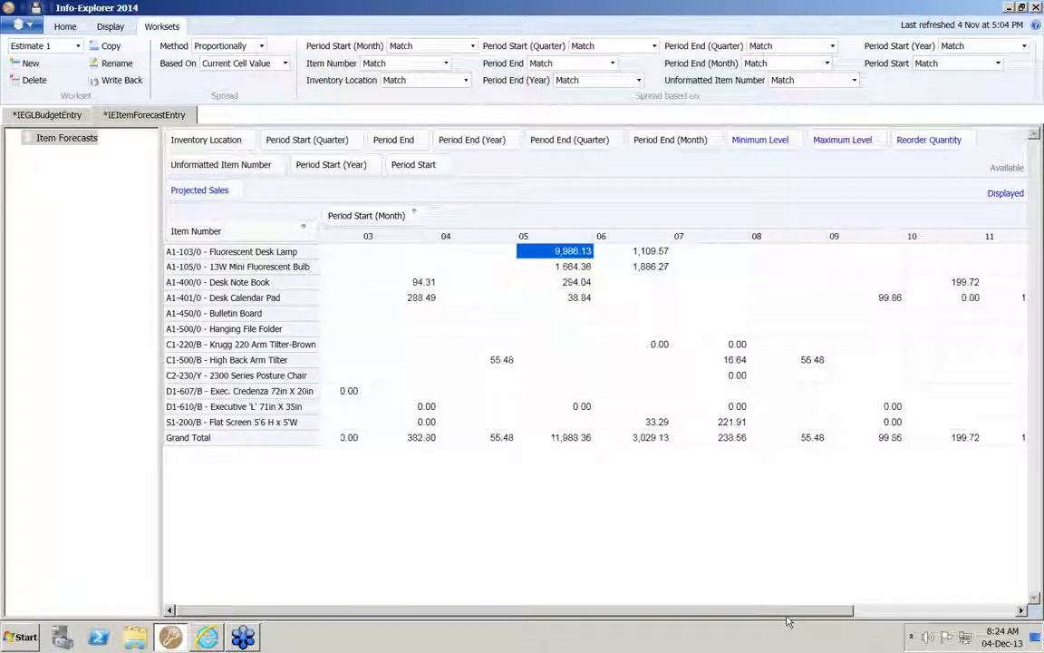
{"action": "left_click_drag", "start_coordinate": [788, 619], "coordinate": [926, 619]}
{"action": "left_click", "coordinate": [974, 437]}
{"action": "type", "text": "60000"}
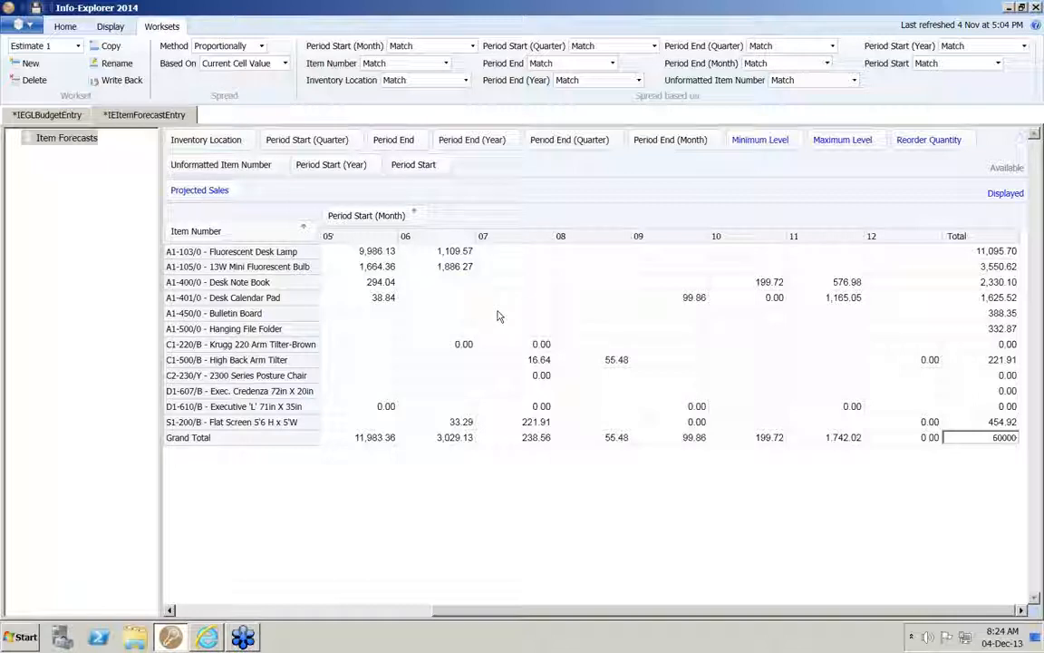
{"action": "type", "text": "0"}
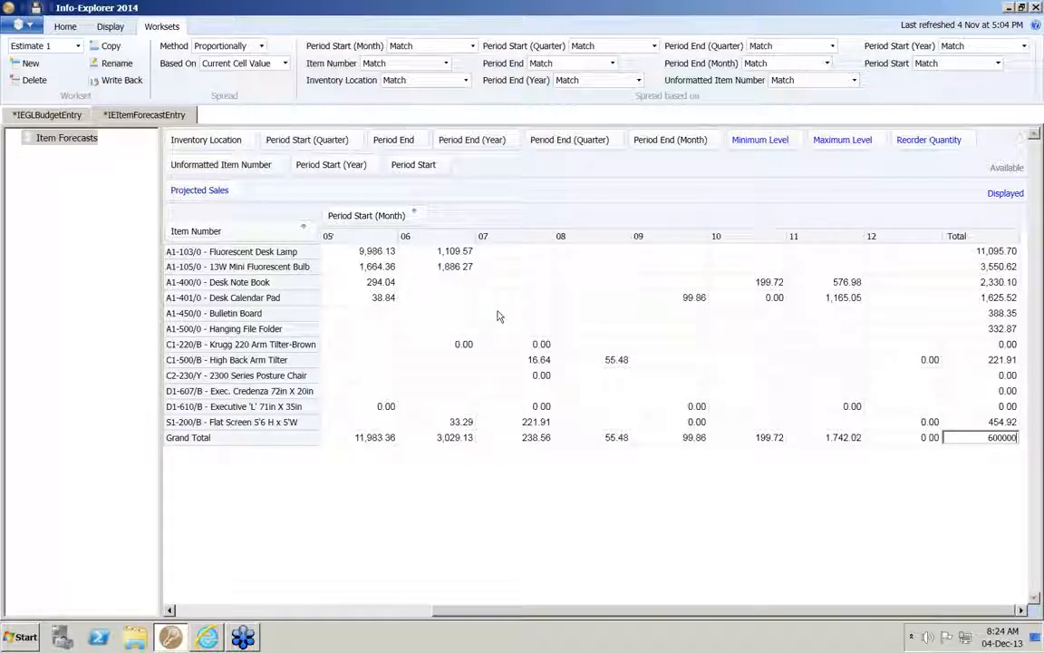
{"action": "key", "text": "Return"}
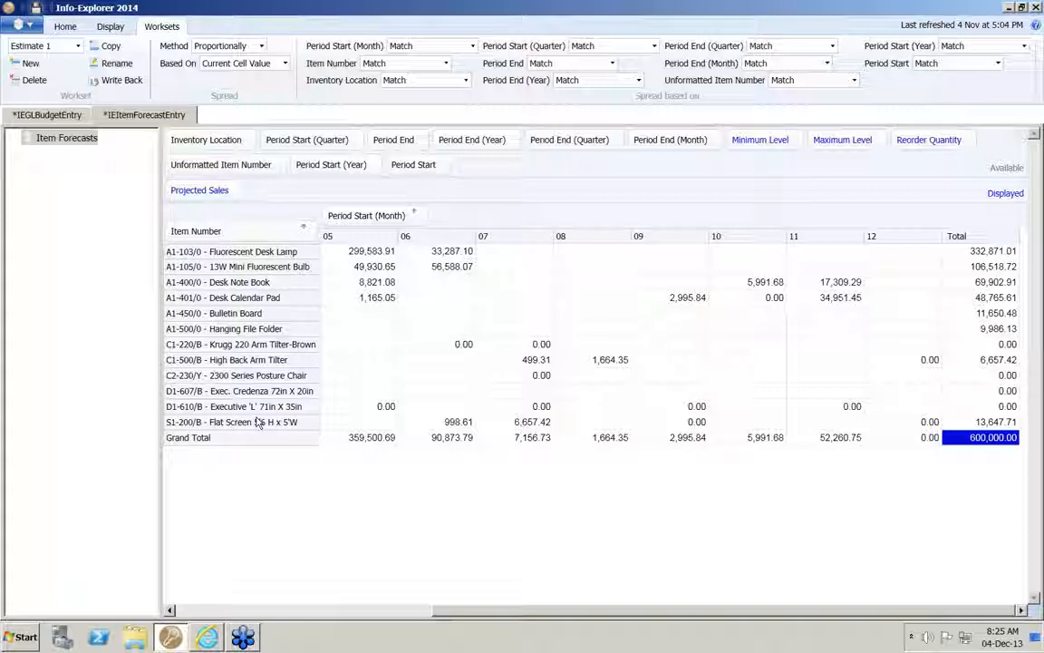
{"action": "left_click", "coordinate": [373, 408]}
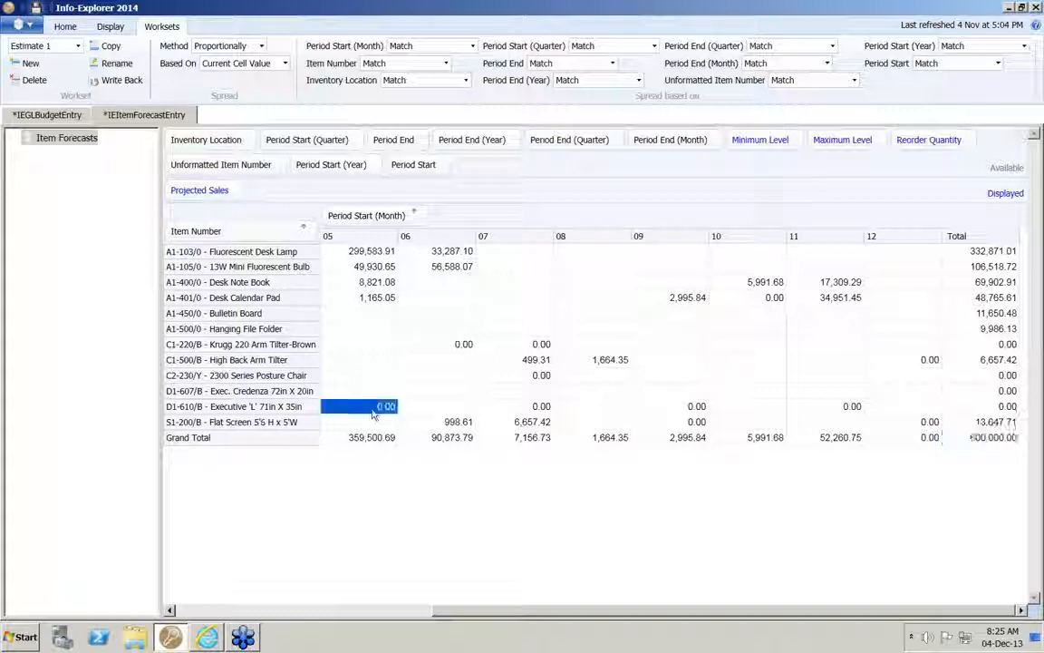
{"action": "left_click", "coordinate": [440, 412]}
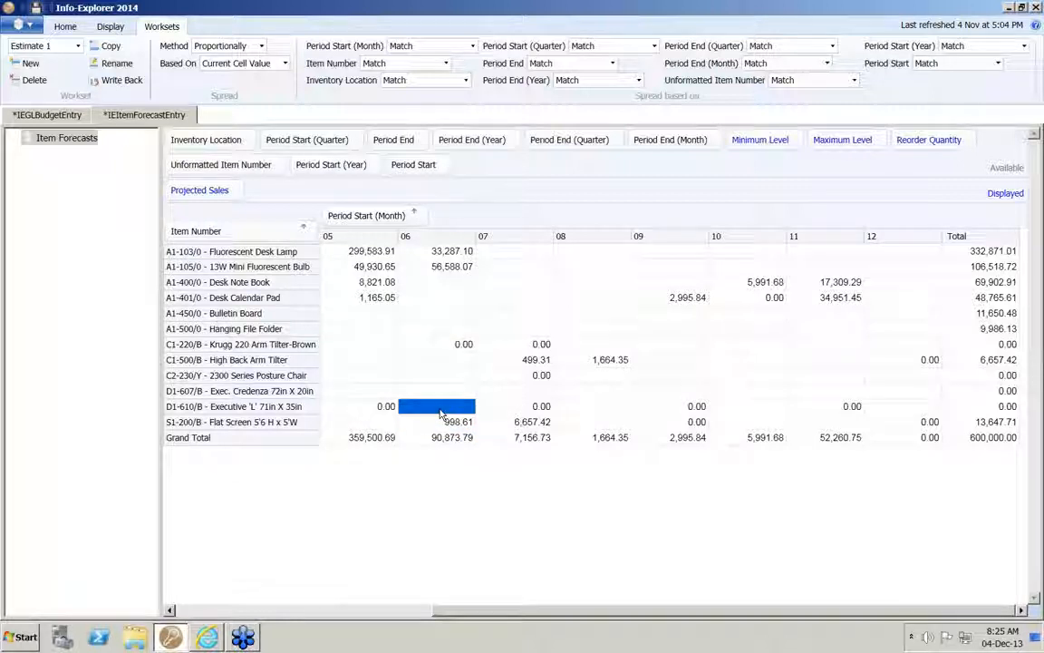
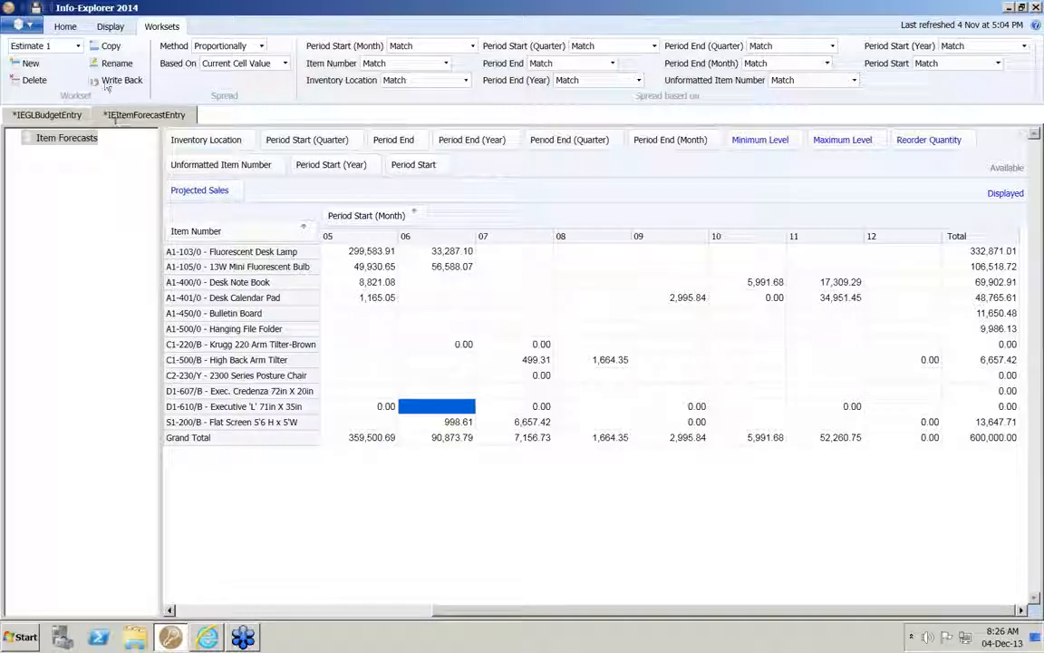
- Review the PROJECTEDSALES writeback SQL query in the IEItemForecastEntry properties and close them without changes
{"action": "left_click", "coordinate": [76, 29]}
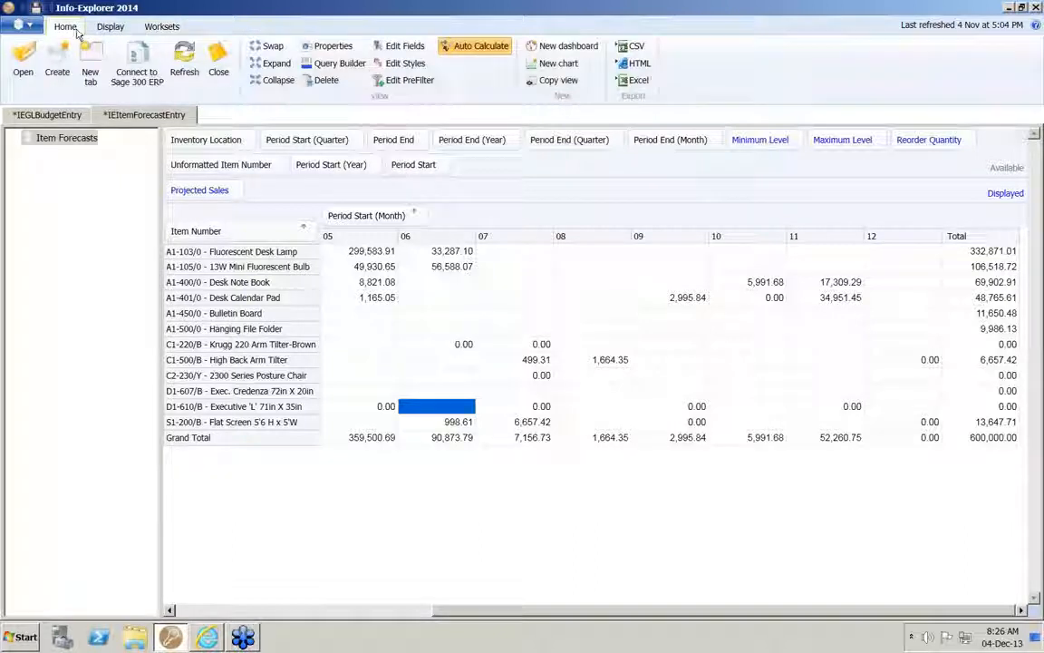
{"action": "left_click", "coordinate": [333, 45]}
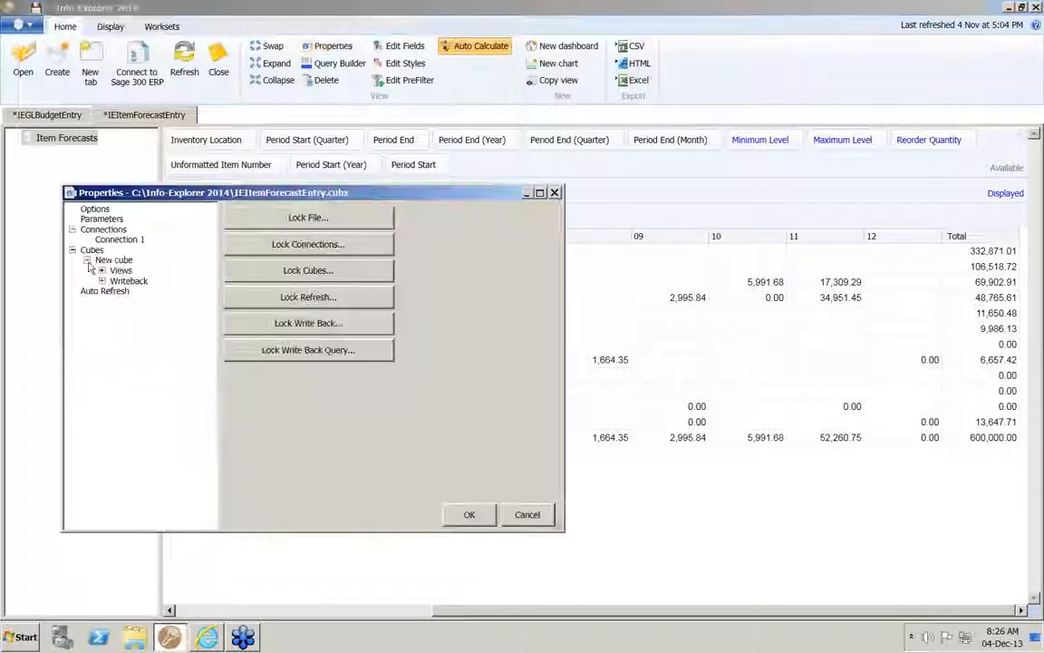
{"action": "left_click", "coordinate": [102, 281]}
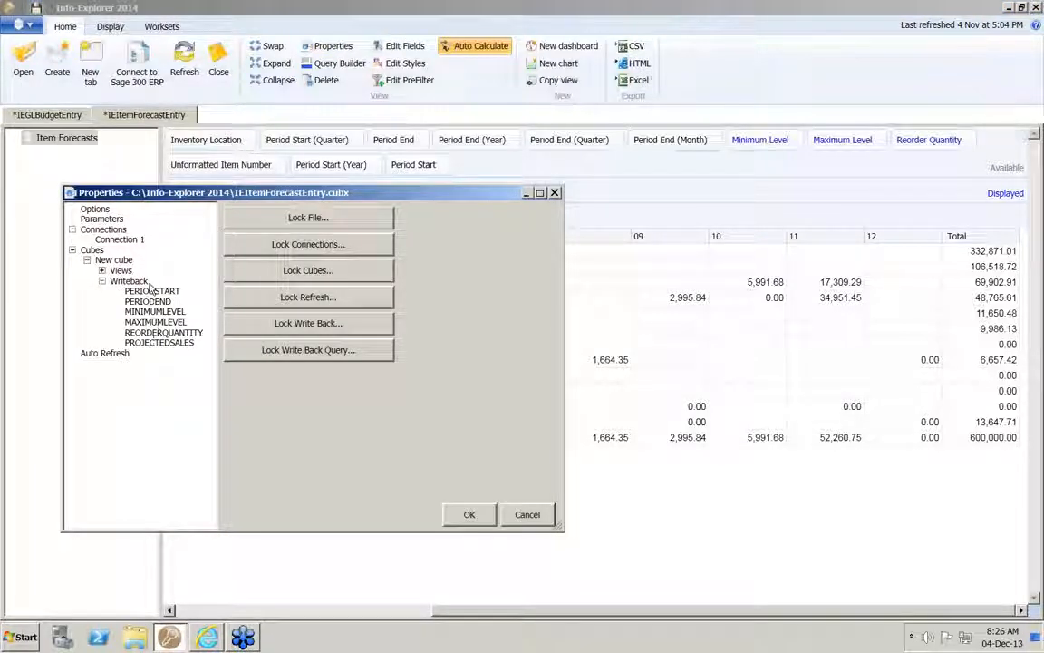
{"action": "left_click", "coordinate": [161, 343]}
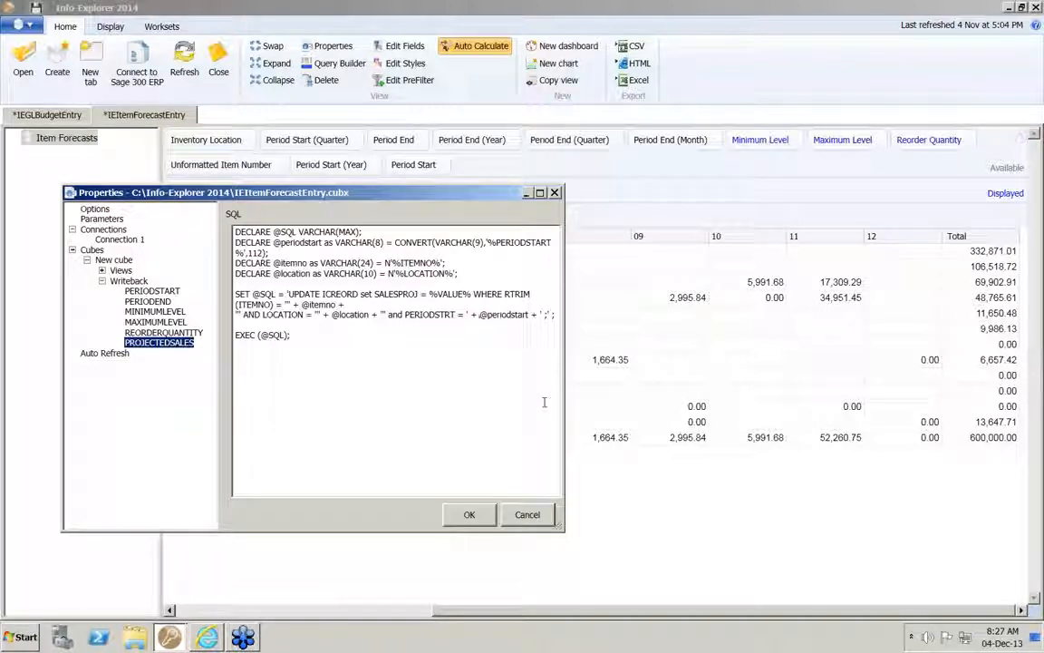
{"action": "left_click", "coordinate": [529, 521]}
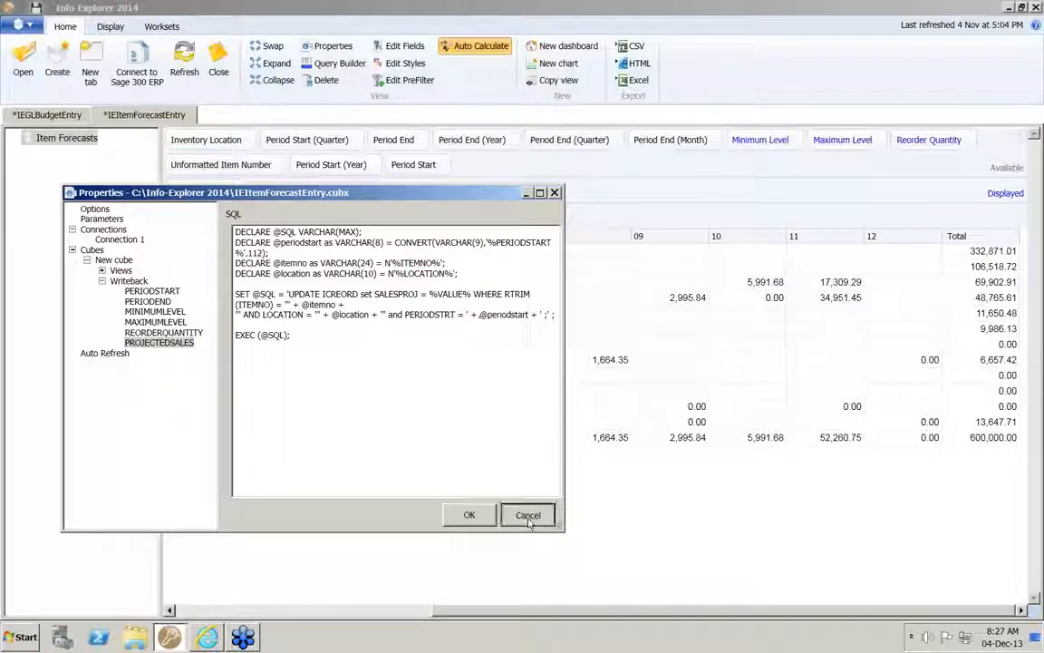
- Open the recent cube IECustomerItemBudget and show its OE Sales by Item view
{"action": "left_click", "coordinate": [35, 25]}
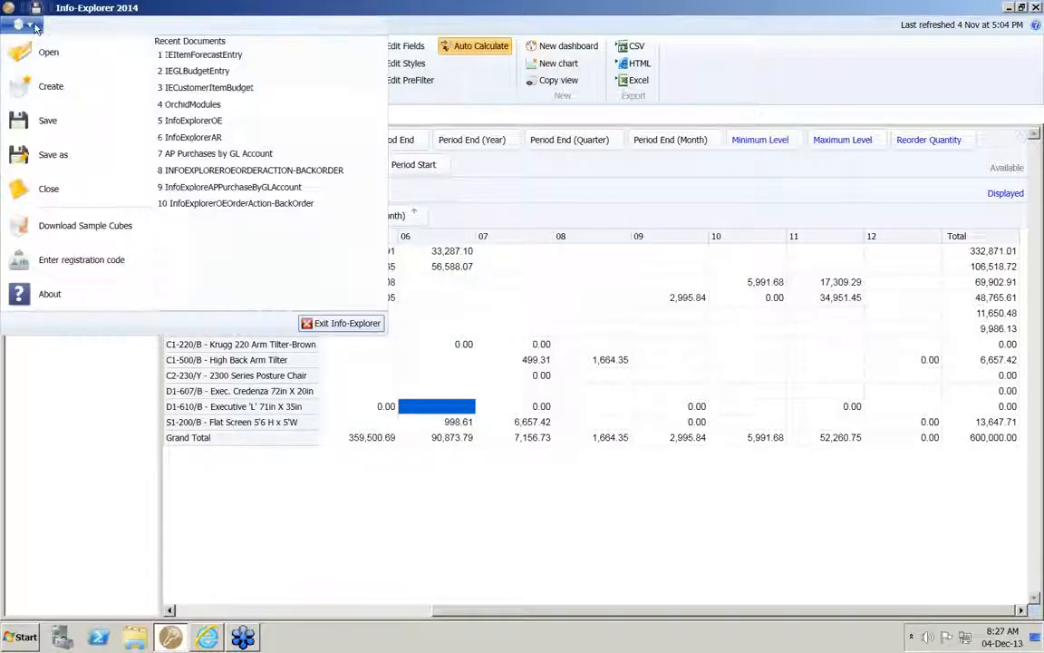
{"action": "left_click", "coordinate": [210, 87]}
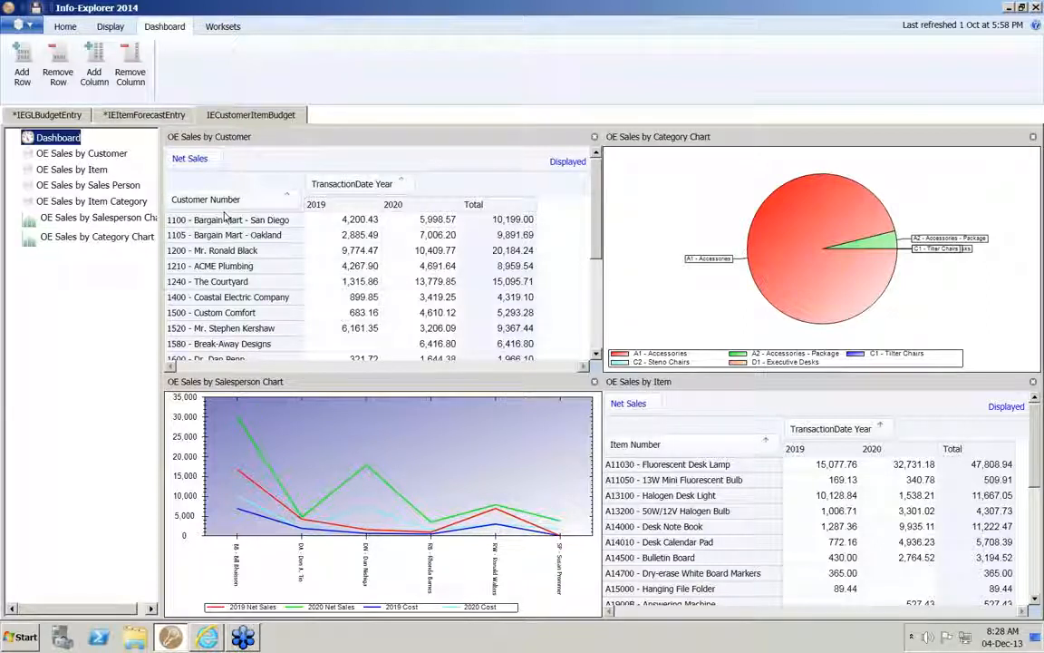
{"action": "left_click", "coordinate": [61, 171]}
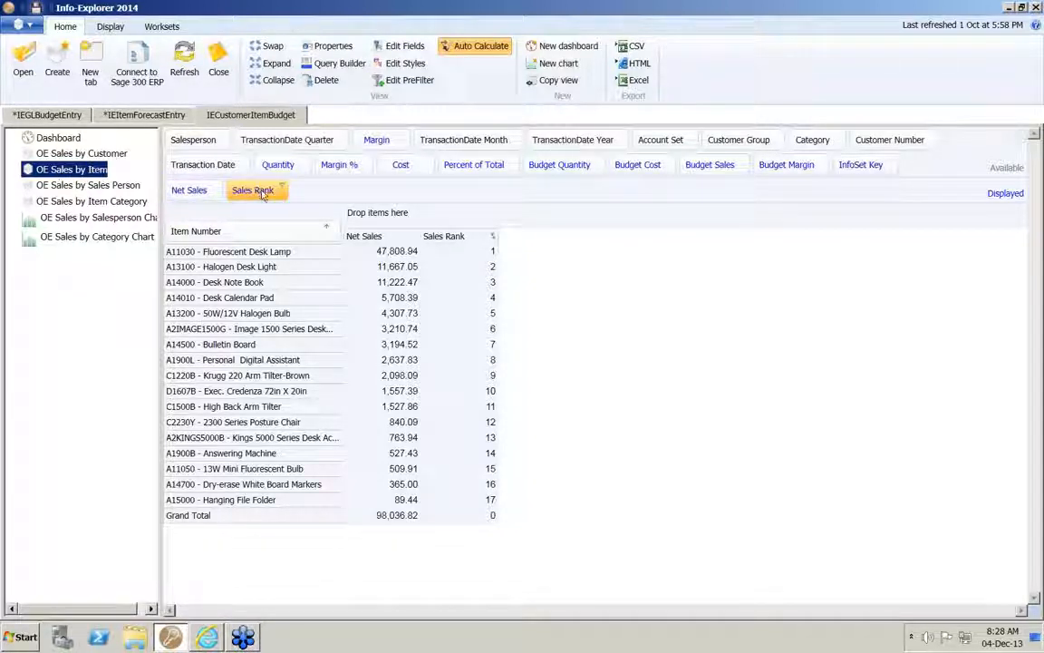
- Add Budget Sales, Budget Cost and Budget Margin to the displayed fields of the OE Sales by Item view
{"action": "left_click_drag", "start_coordinate": [702, 171], "coordinate": [194, 192]}
{"action": "left_click_drag", "start_coordinate": [641, 173], "coordinate": [196, 195]}
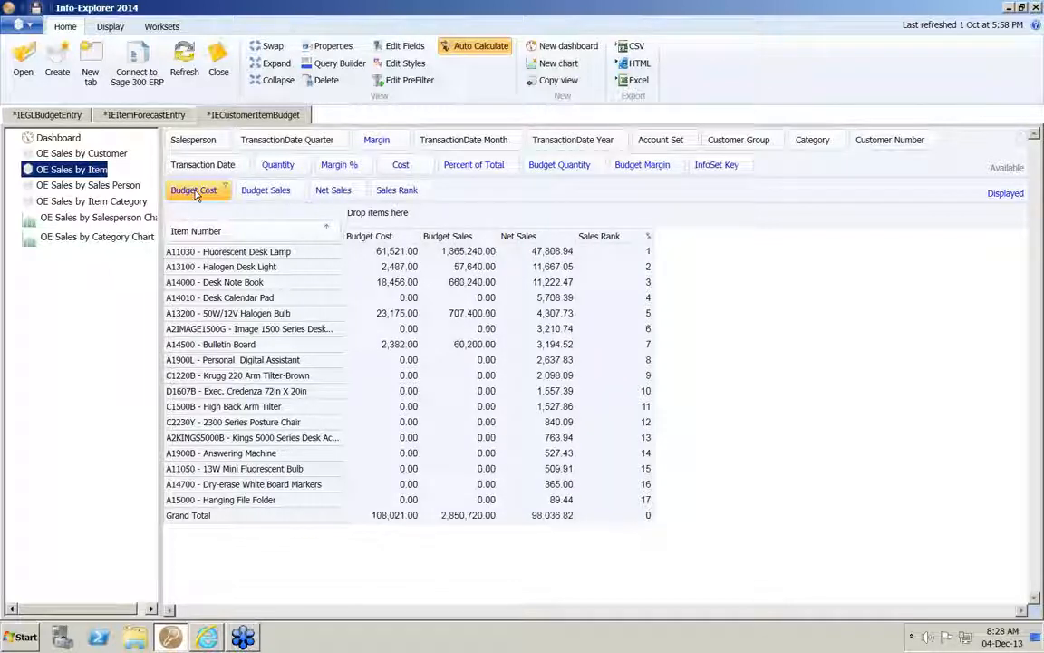
{"action": "left_click_drag", "start_coordinate": [641, 165], "coordinate": [306, 191]}
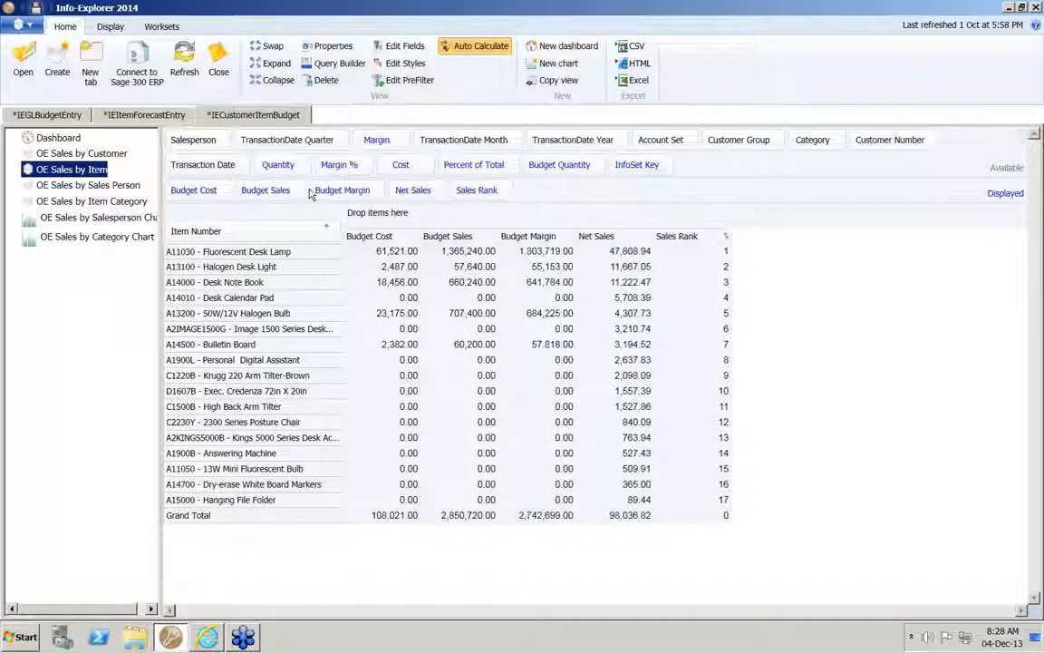
- Remove Net Sales, Sales Rank, Budget Cost and Budget Margin from the displayed fields, keeping only Budget Sales
{"action": "left_click_drag", "start_coordinate": [412, 190], "coordinate": [703, 165]}
{"action": "left_click_drag", "start_coordinate": [436, 193], "coordinate": [772, 171]}
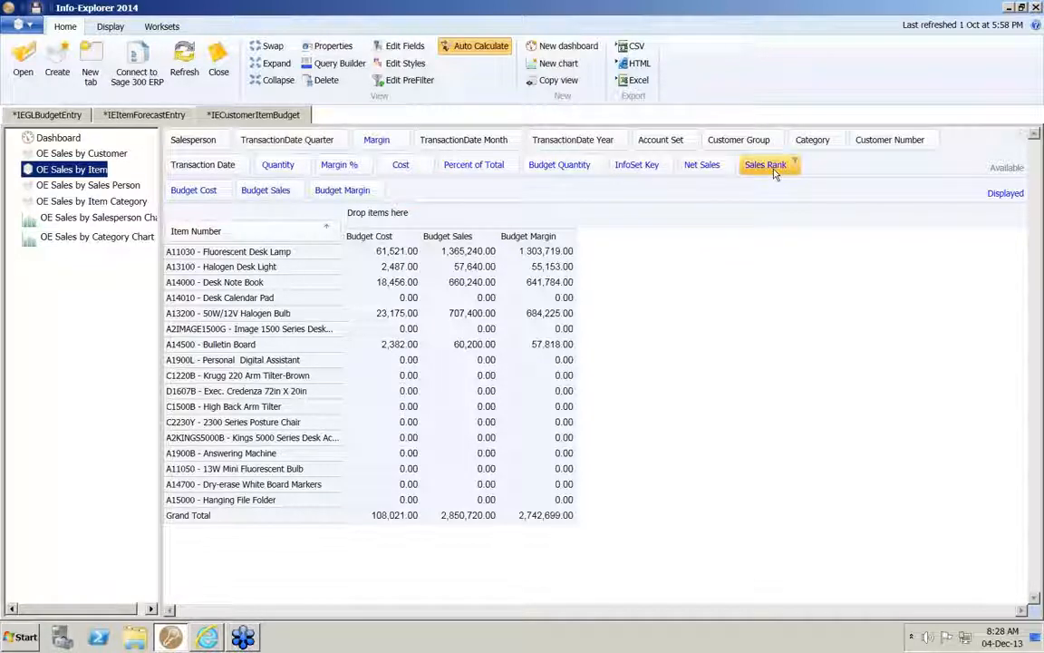
{"action": "left_click_drag", "start_coordinate": [207, 197], "coordinate": [766, 167]}
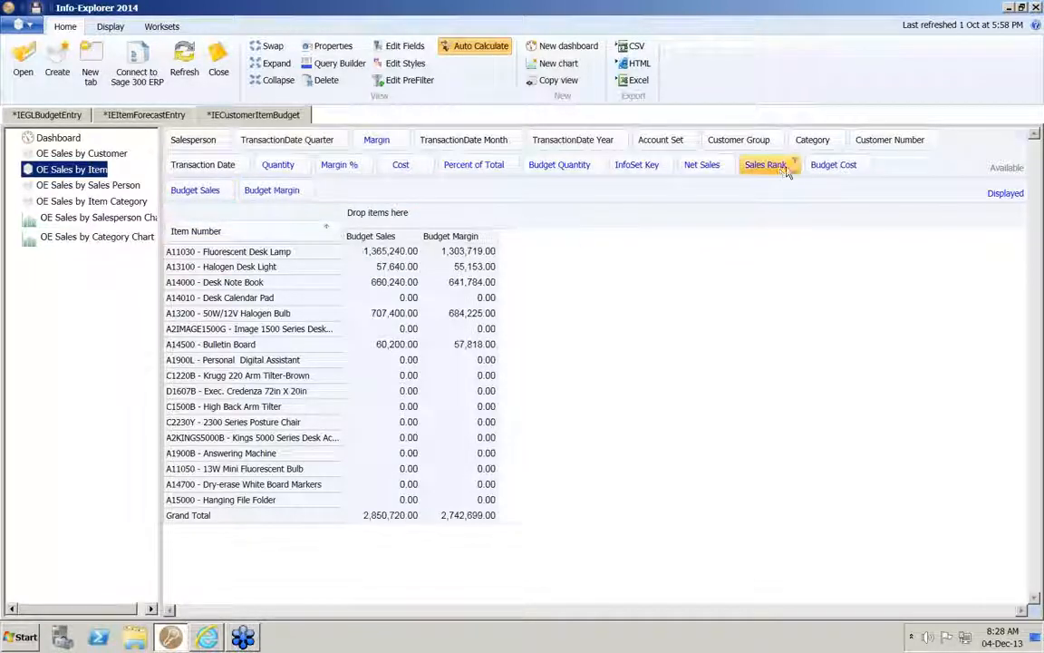
{"action": "left_click_drag", "start_coordinate": [272, 190], "coordinate": [834, 169]}
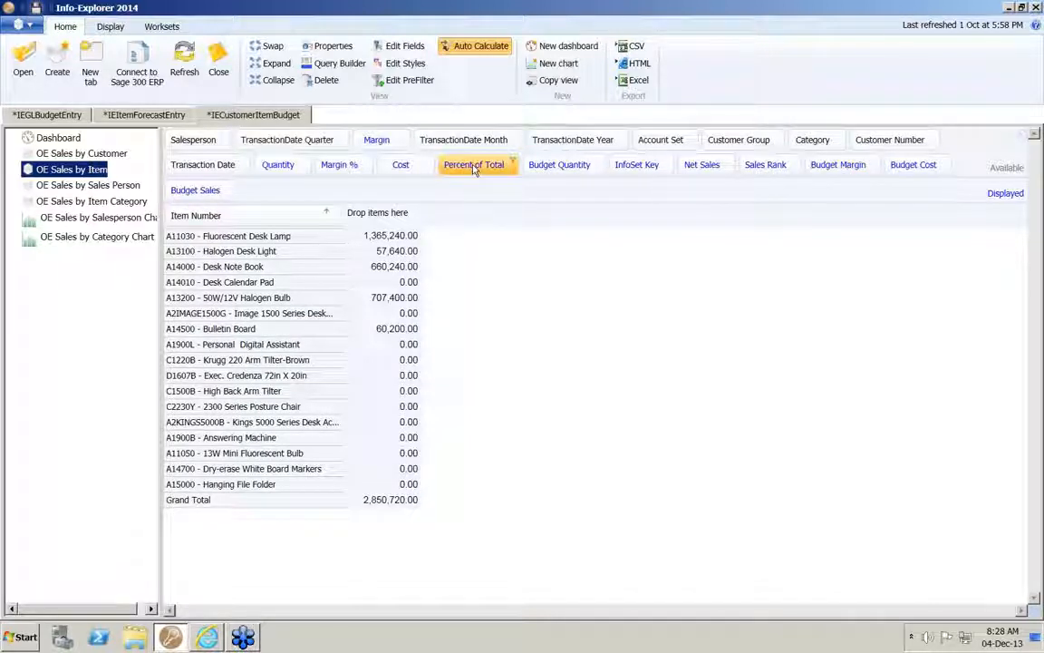
- Break the budget sales down by TransactionDate Month in columns and filter TransactionDate Year to 2020 only
{"action": "left_click_drag", "start_coordinate": [460, 142], "coordinate": [401, 218]}
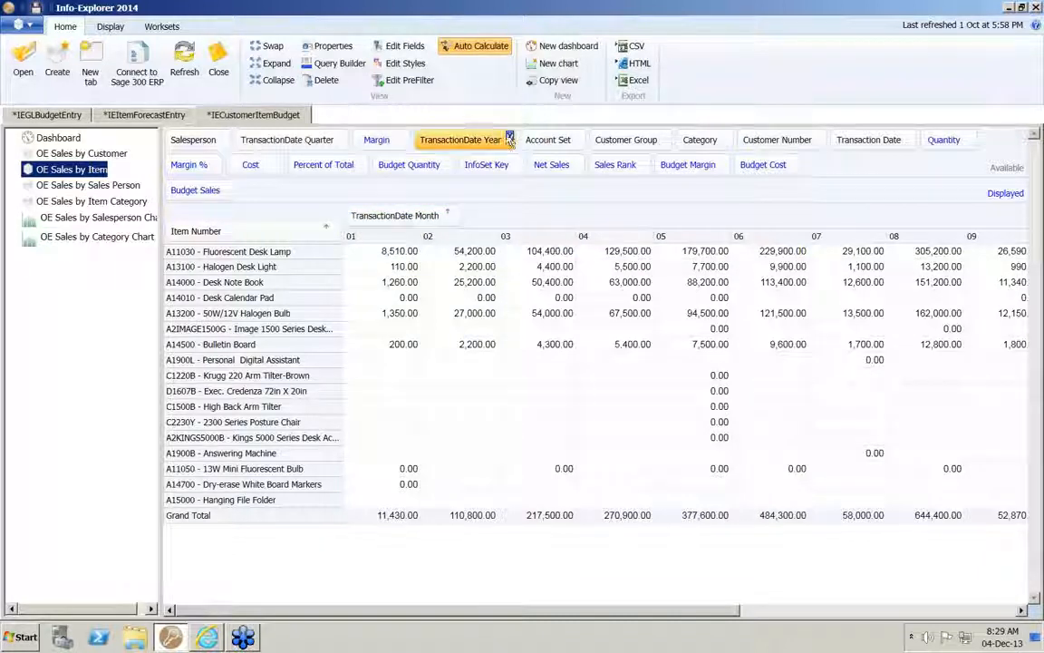
{"action": "left_click", "coordinate": [498, 137]}
{"action": "left_click", "coordinate": [423, 173]}
{"action": "left_click", "coordinate": [423, 194]}
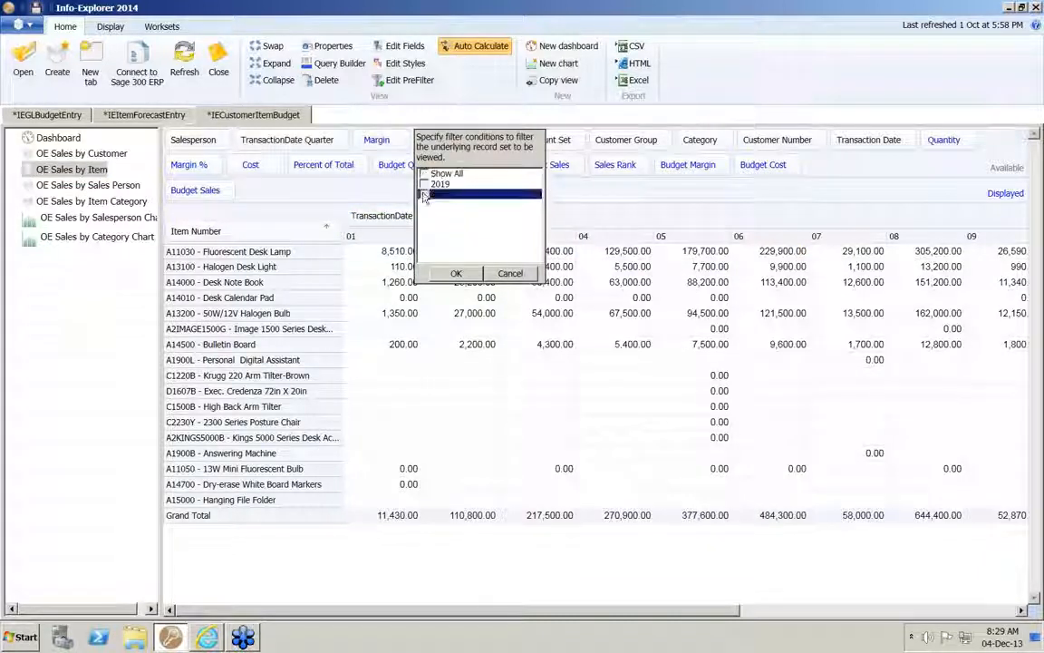
{"action": "left_click", "coordinate": [453, 273]}
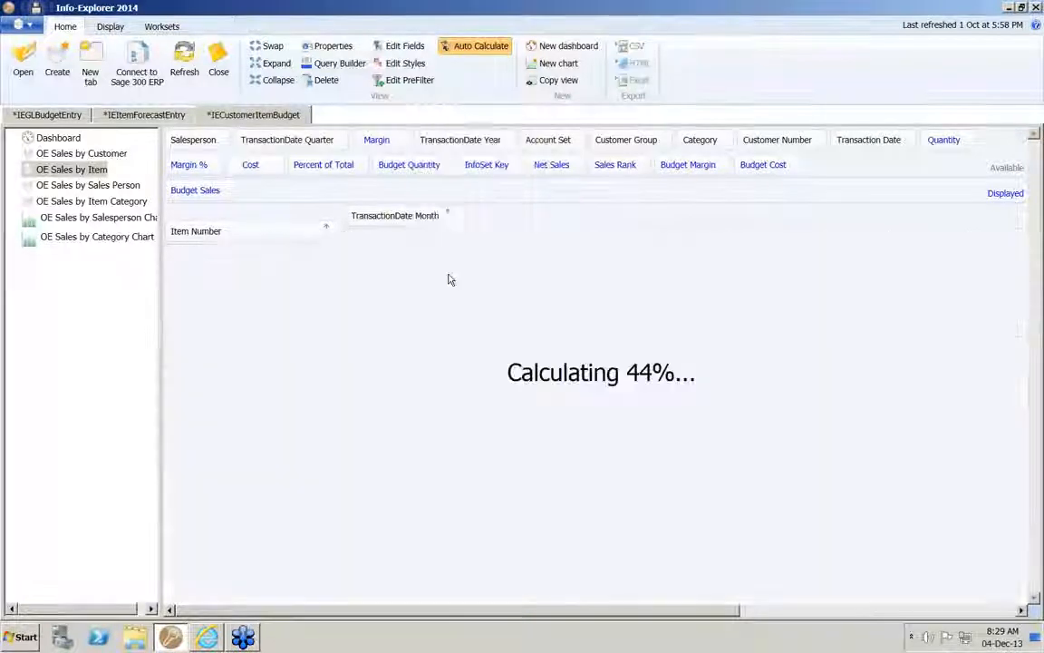
{"action": "left_click", "coordinate": [399, 252]}
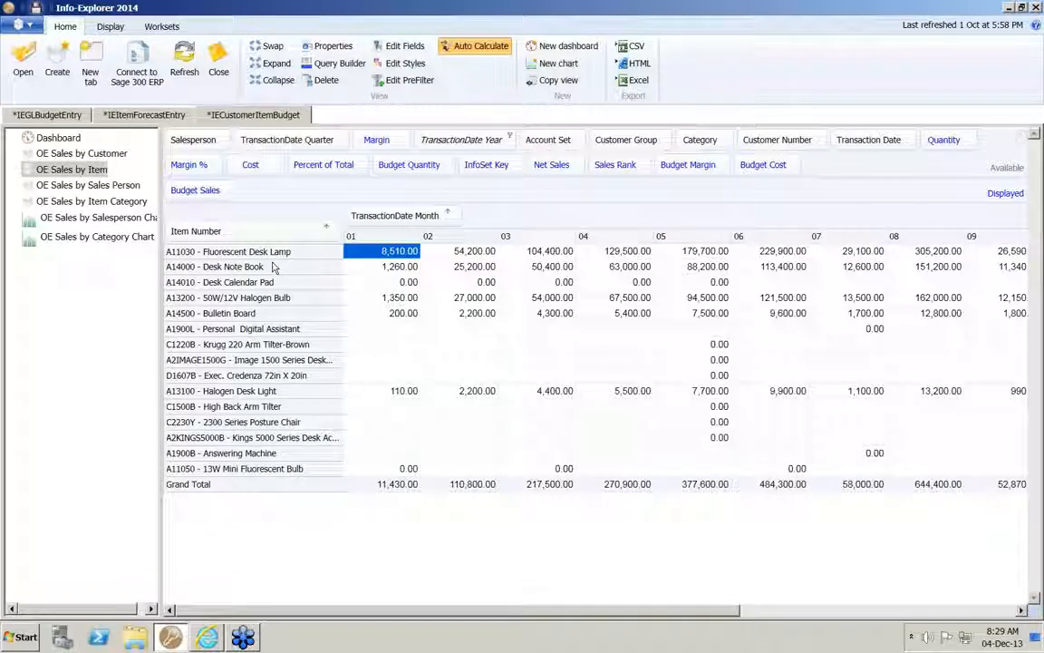
- Add Customer Number as a row field after Item Number and show the row totals
{"action": "left_click_drag", "start_coordinate": [780, 139], "coordinate": [331, 239]}
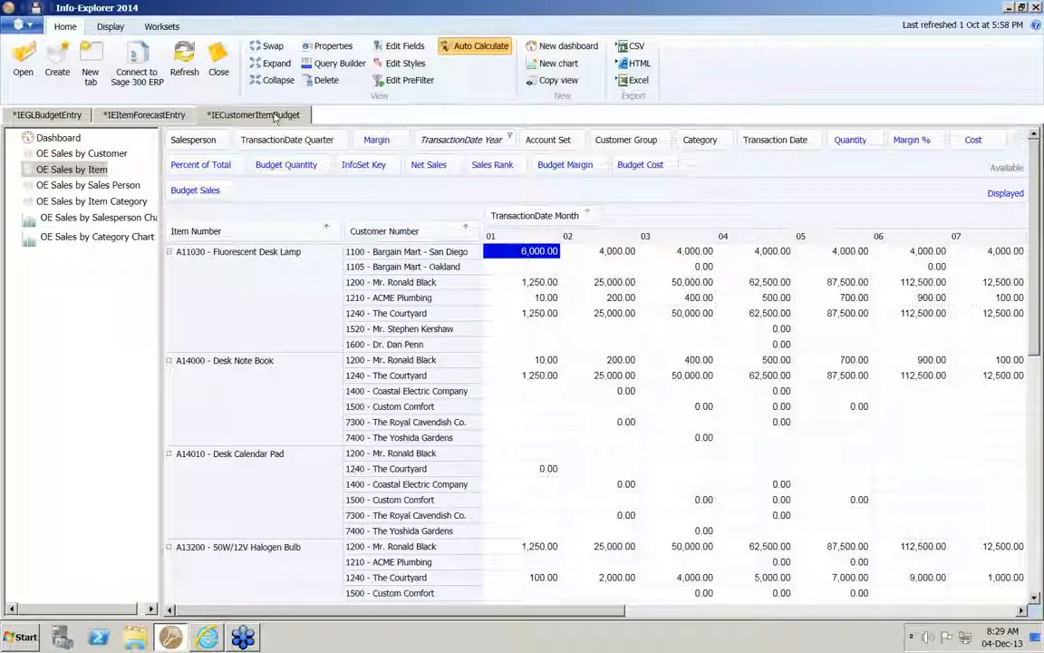
{"action": "left_click", "coordinate": [110, 26]}
{"action": "left_click", "coordinate": [277, 46]}
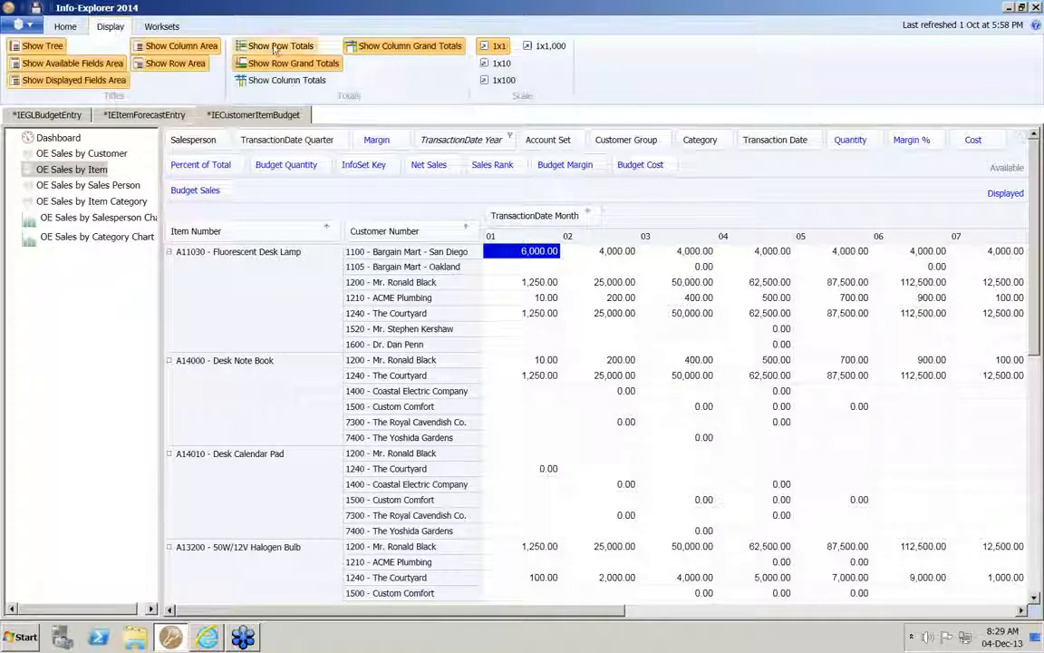
- Create a new workset for the customer item budget cube and rename it Estimate 1
{"action": "left_click", "coordinate": [162, 27]}
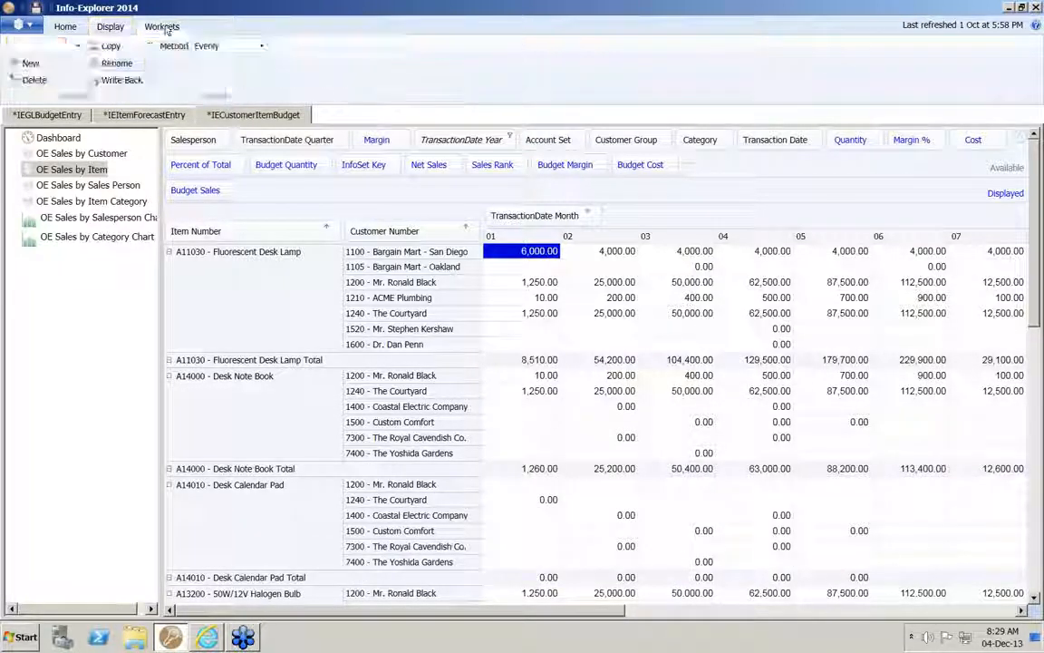
{"action": "left_click", "coordinate": [526, 361]}
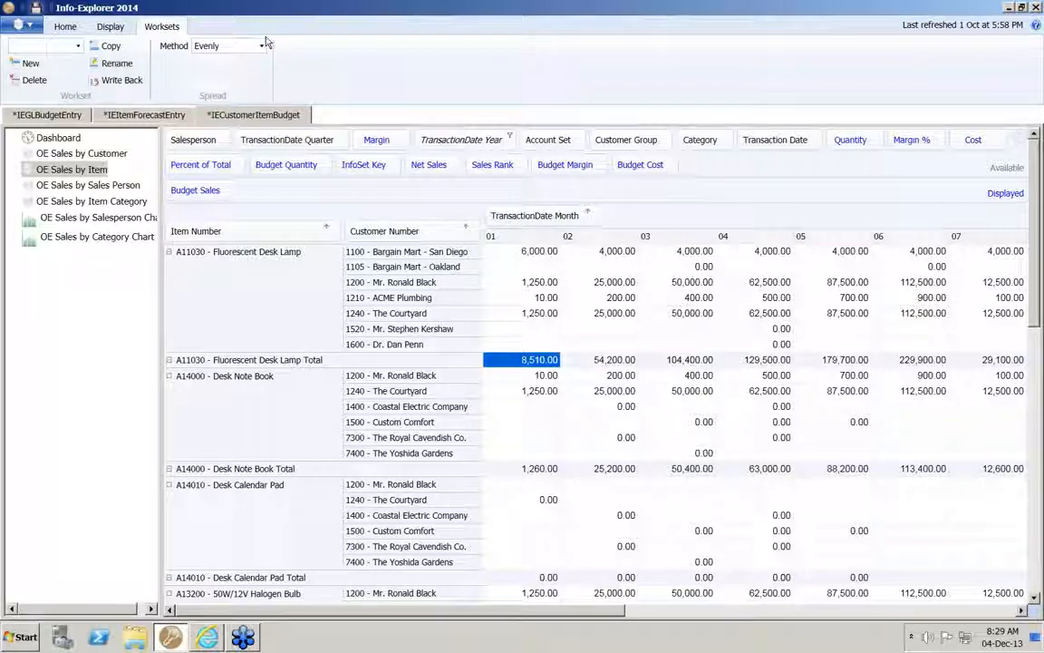
{"action": "left_click", "coordinate": [27, 63]}
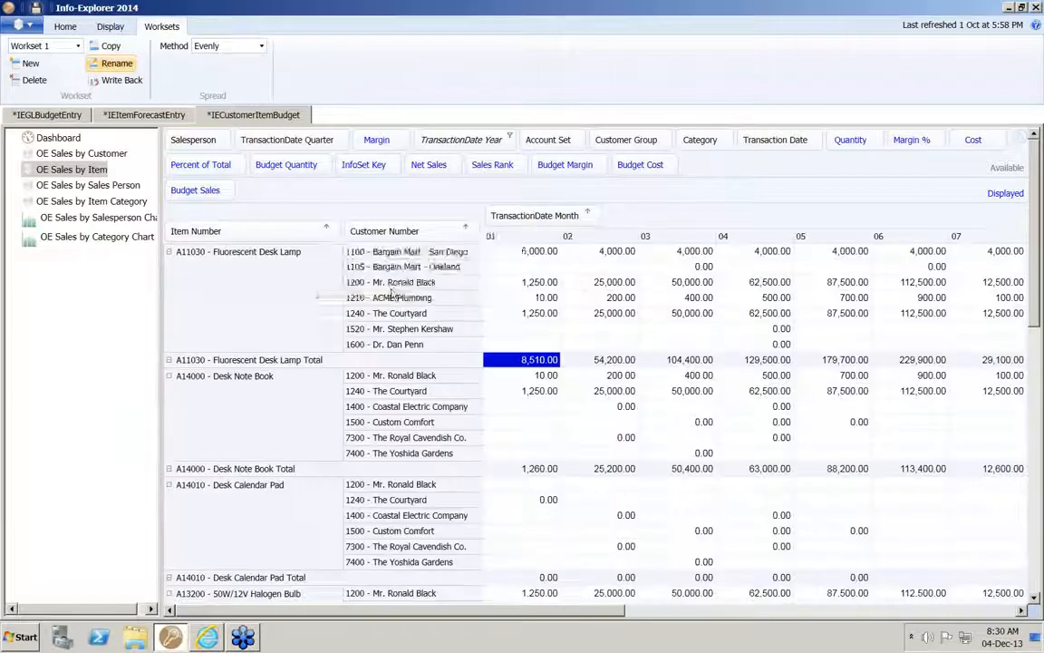
{"action": "left_click", "coordinate": [101, 63]}
{"action": "type", "text": "Estimate 1"}
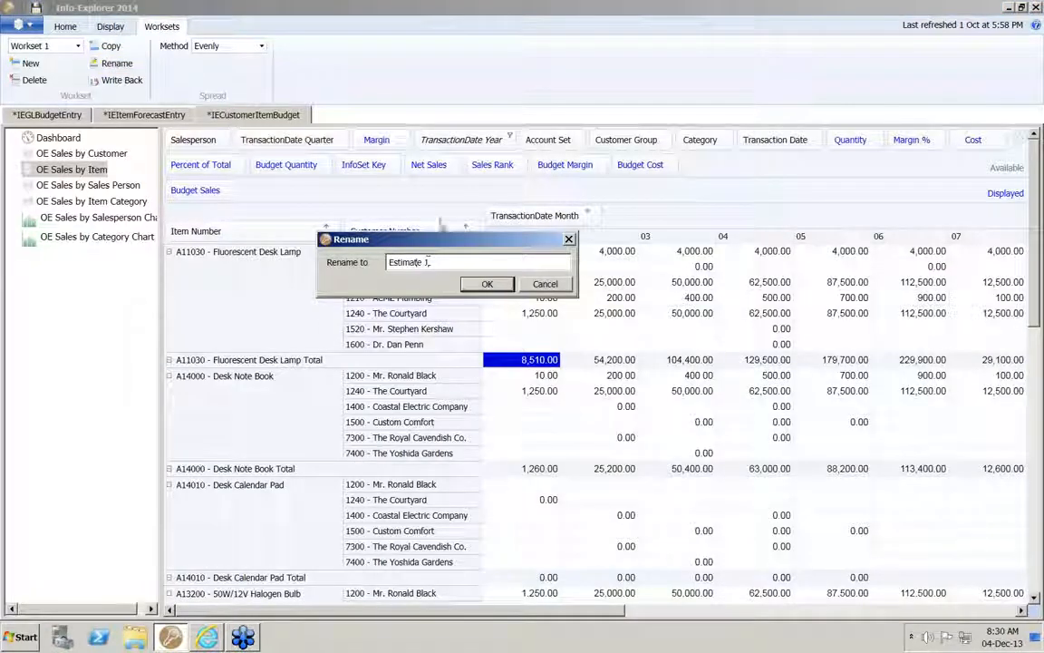
{"action": "left_click", "coordinate": [489, 284]}
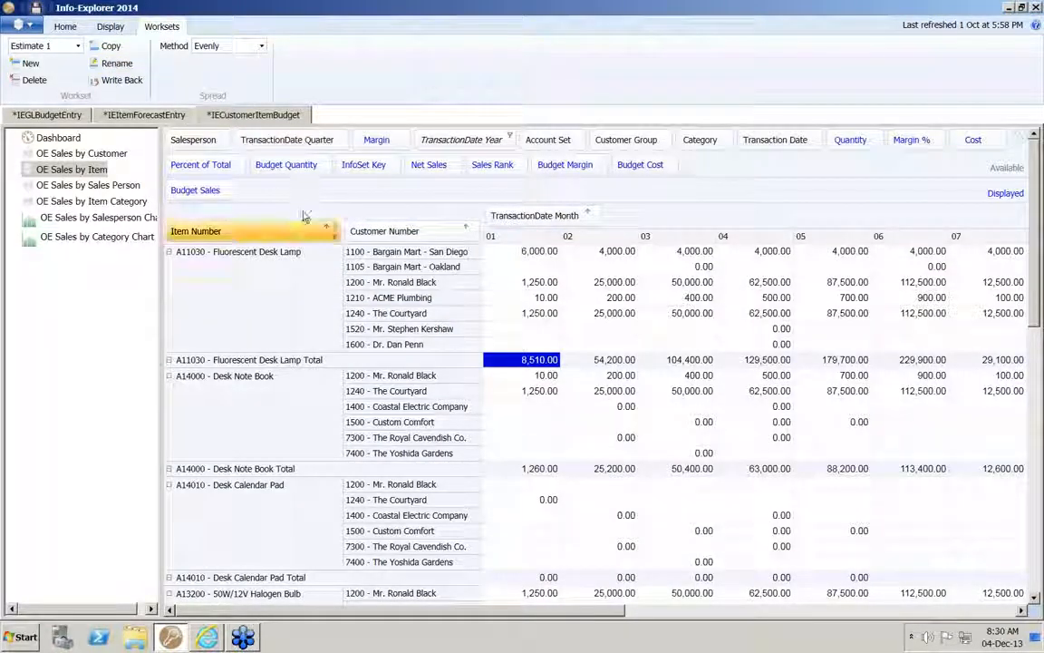
- Set the A11030 Fluorescent Desk Lamp total for month 01 to 10000, spreading it proportionally based on the current cell value
{"action": "left_click", "coordinate": [510, 361]}
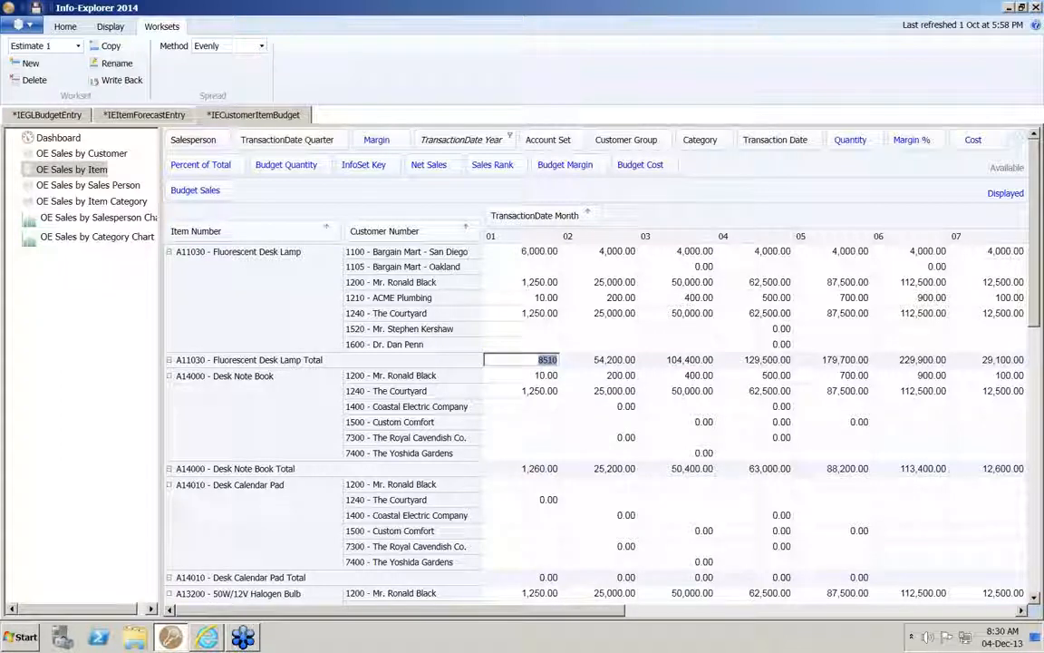
{"action": "type", "text": "10000"}
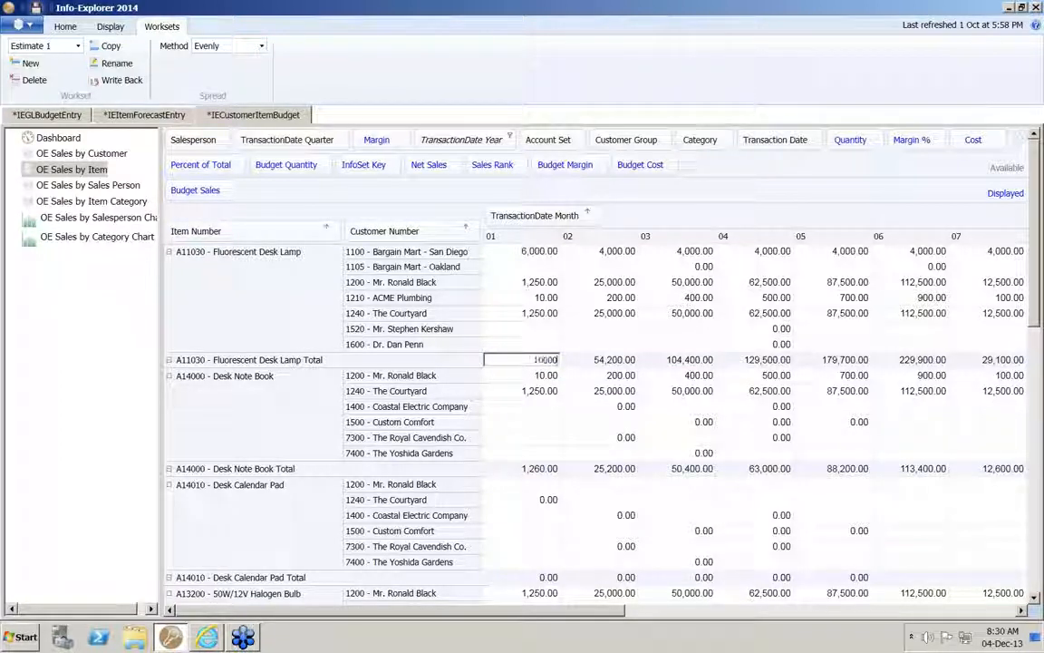
{"action": "left_click", "coordinate": [262, 46]}
{"action": "left_click", "coordinate": [245, 80]}
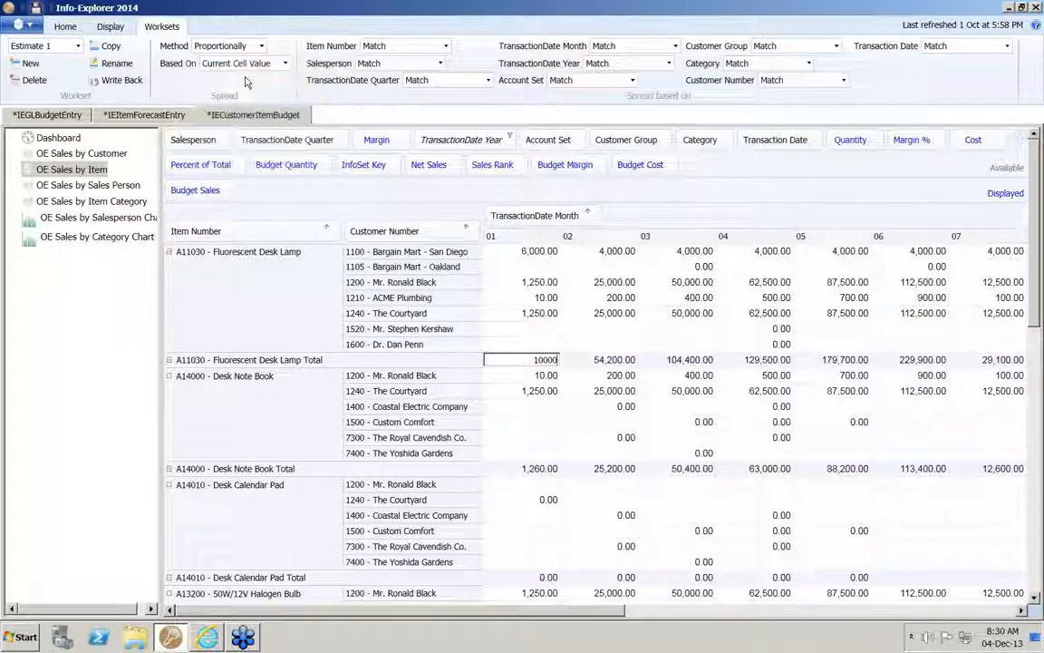
{"action": "key", "text": "Return"}
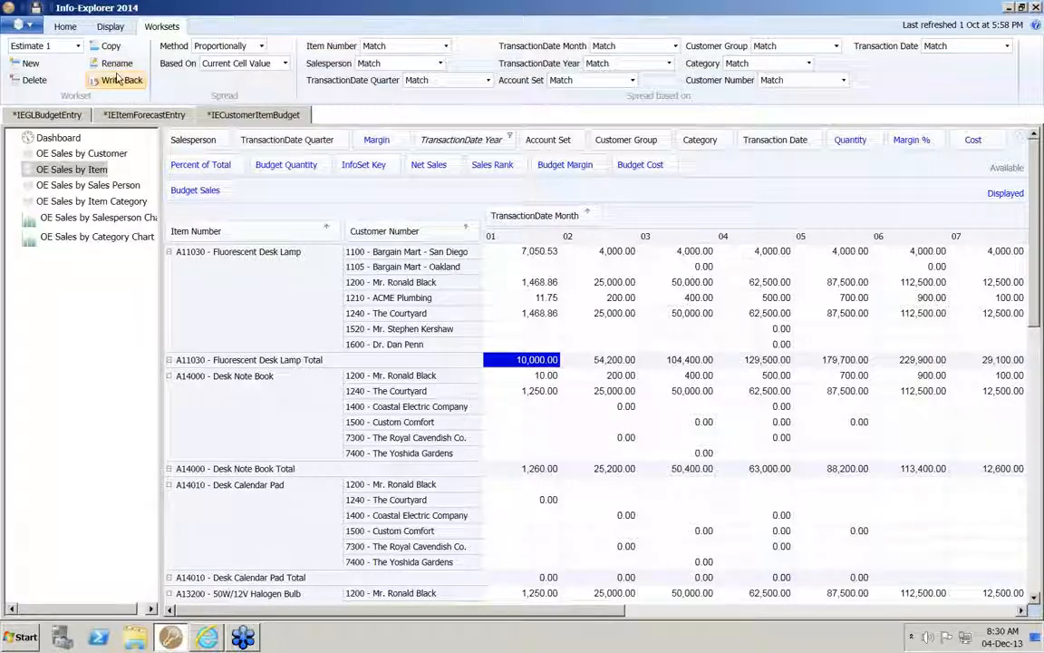
- Review the BUDGETSALES writeback query in the cube properties, highlighting the EBINFOO table name, and close the properties without saving
{"action": "left_click", "coordinate": [70, 30]}
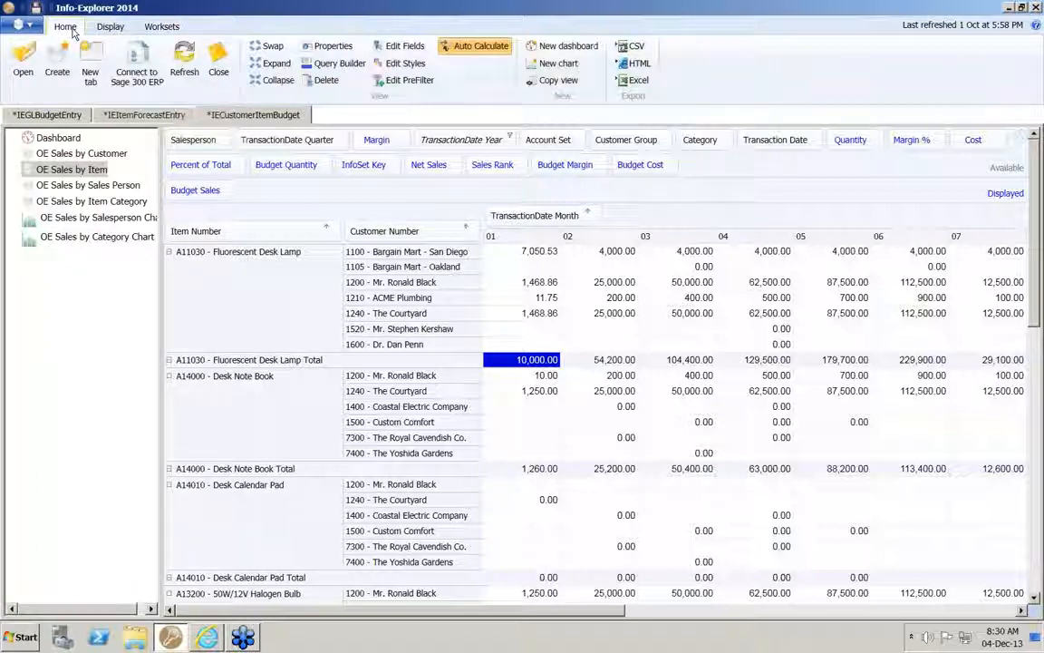
{"action": "left_click", "coordinate": [333, 46]}
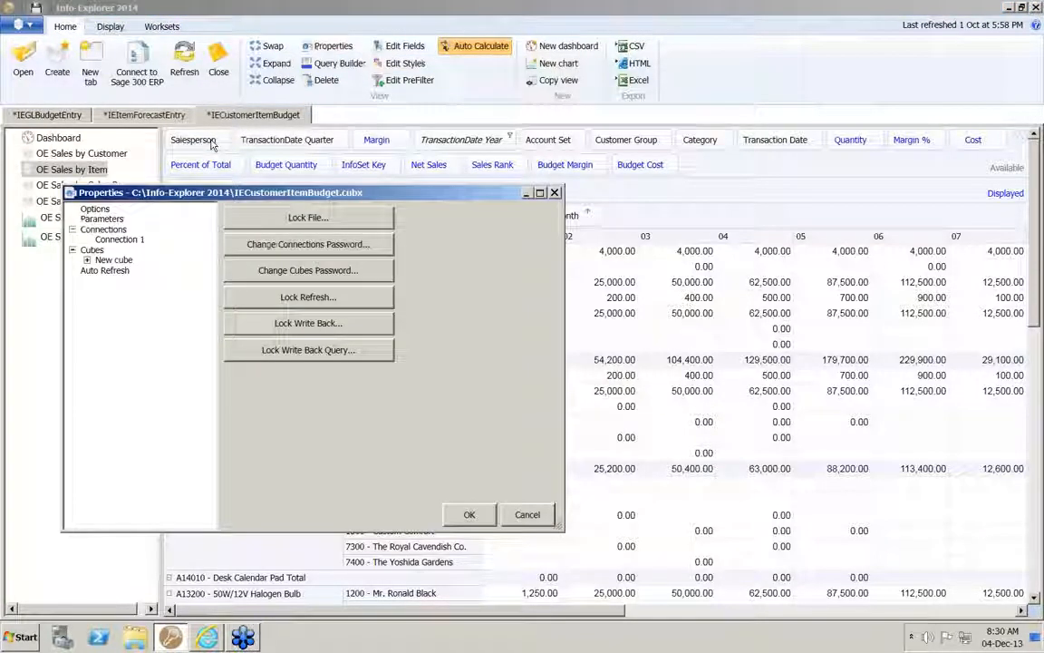
{"action": "left_click", "coordinate": [87, 260]}
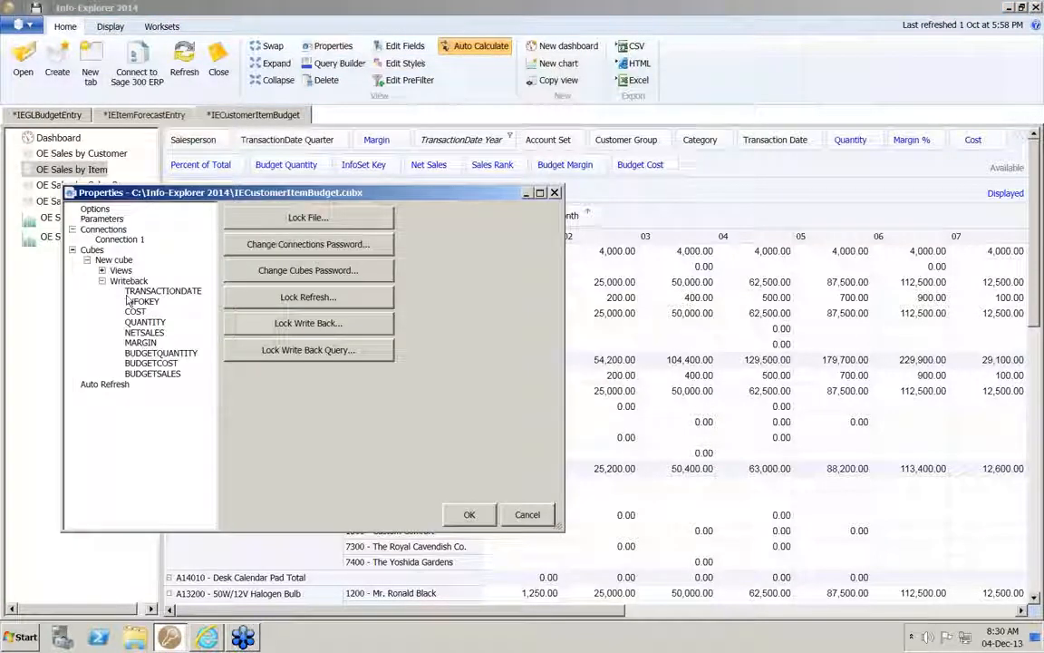
{"action": "left_click", "coordinate": [151, 374]}
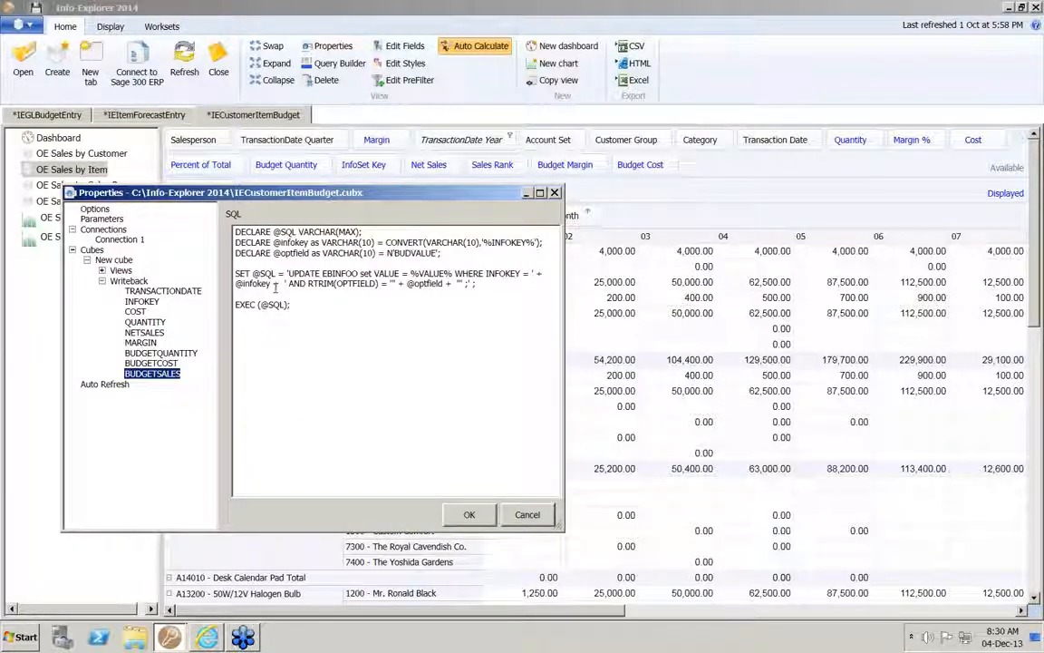
{"action": "left_click", "coordinate": [335, 279]}
{"action": "key", "text": "ctrl+a"}
{"action": "double_click", "coordinate": [340, 273]}
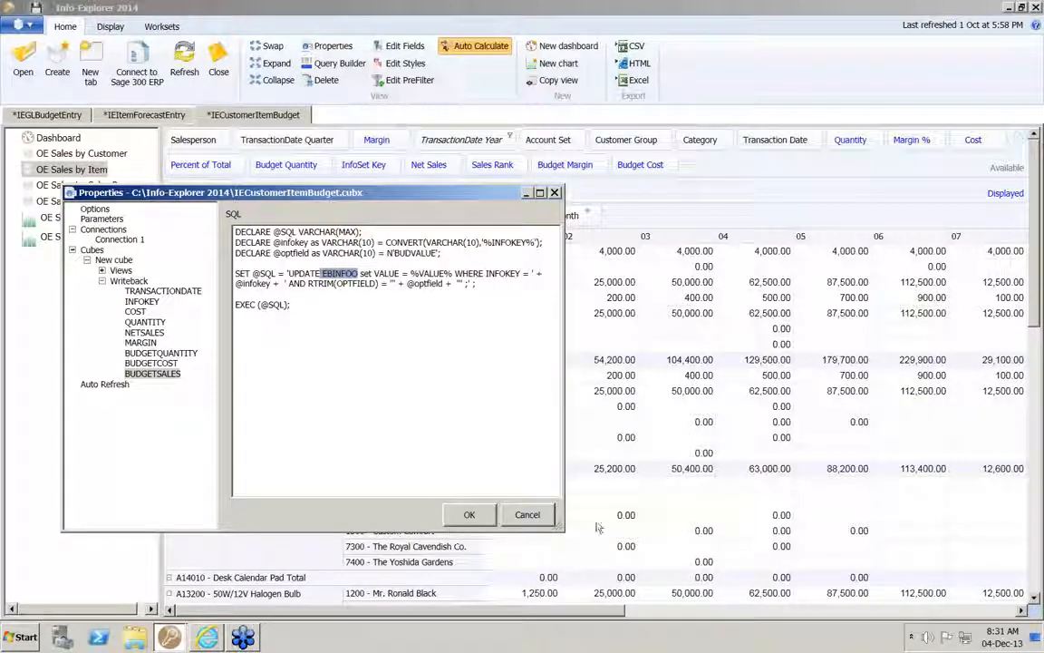
{"action": "left_click", "coordinate": [528, 515]}
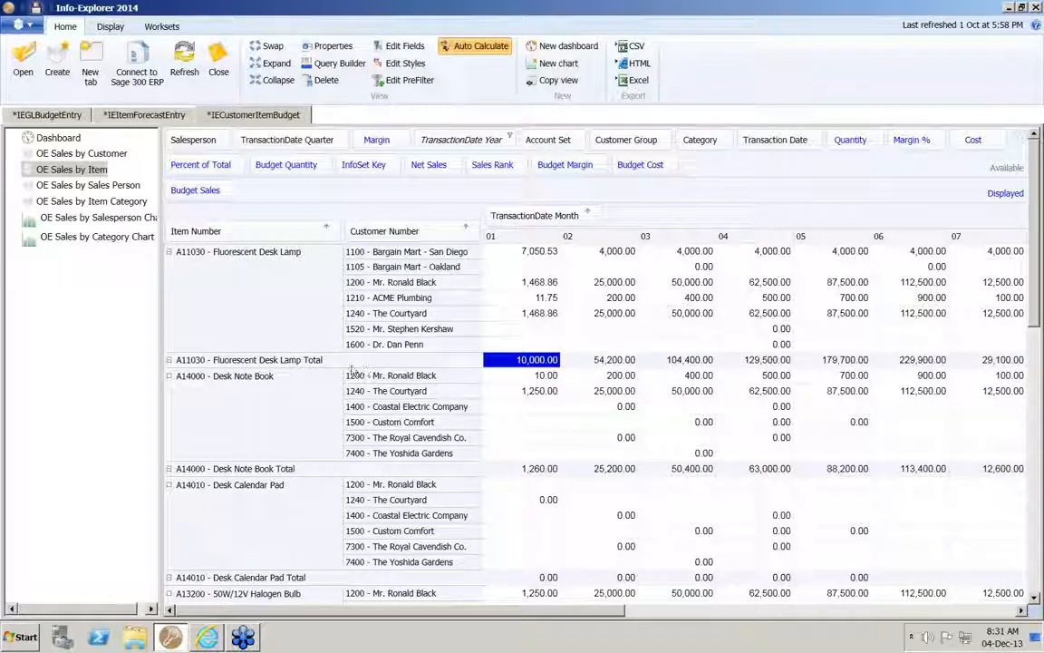
- In the OE Sales by Sales Person view, select 2019 figures across one salesperson's row and down the Net Sales column to summarise them
{"action": "left_click", "coordinate": [105, 185]}
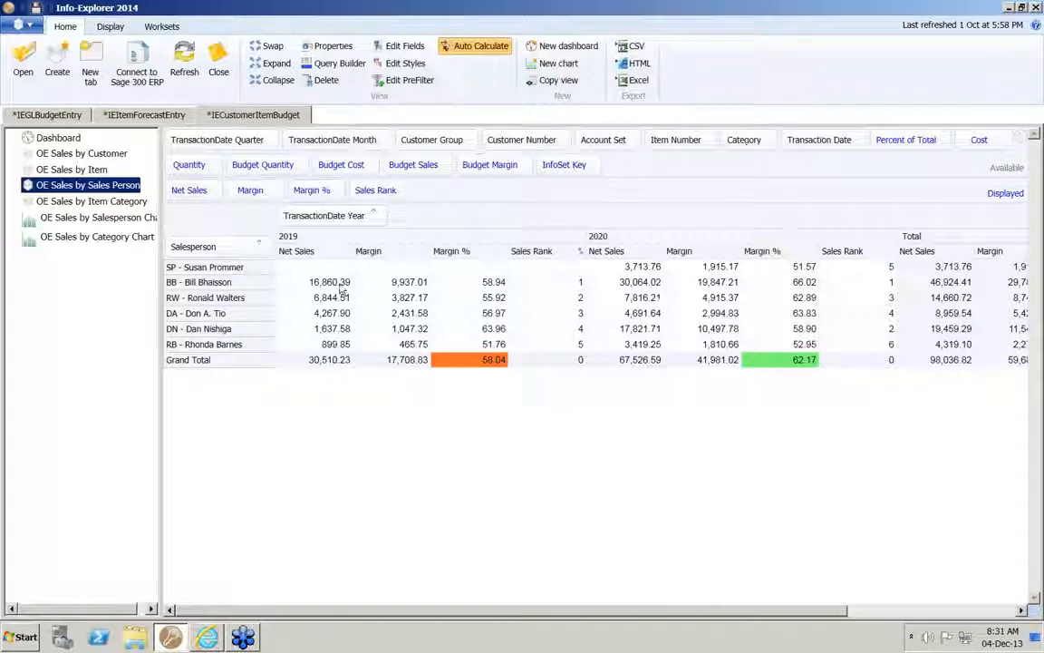
{"action": "left_click_drag", "start_coordinate": [304, 282], "coordinate": [494, 283]}
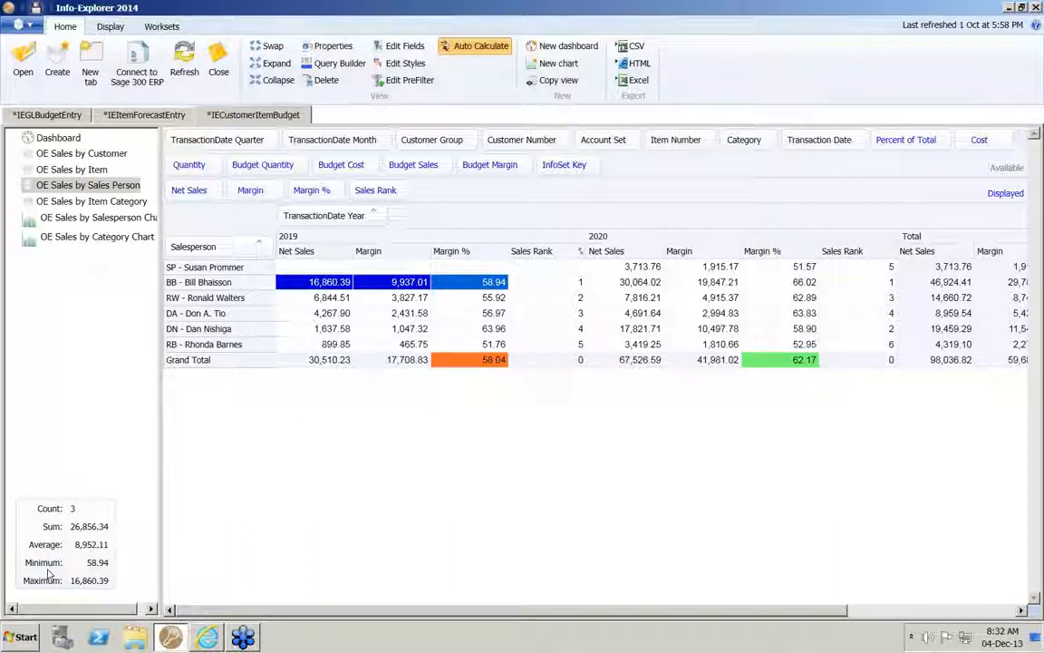
{"action": "left_click", "coordinate": [318, 299]}
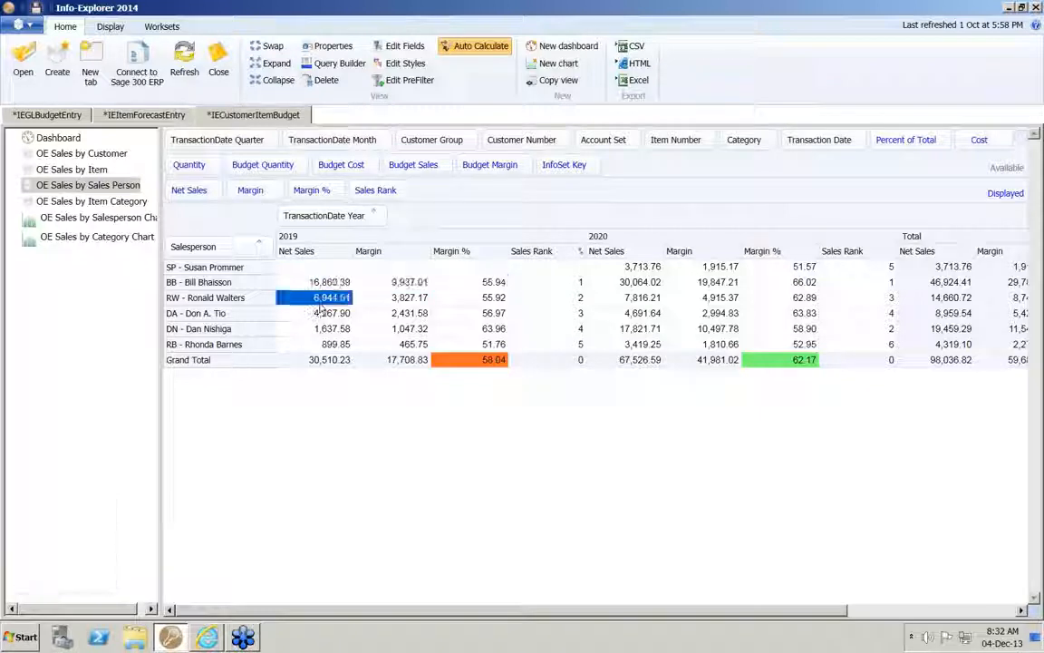
{"action": "left_click_drag", "start_coordinate": [317, 282], "coordinate": [320, 331]}
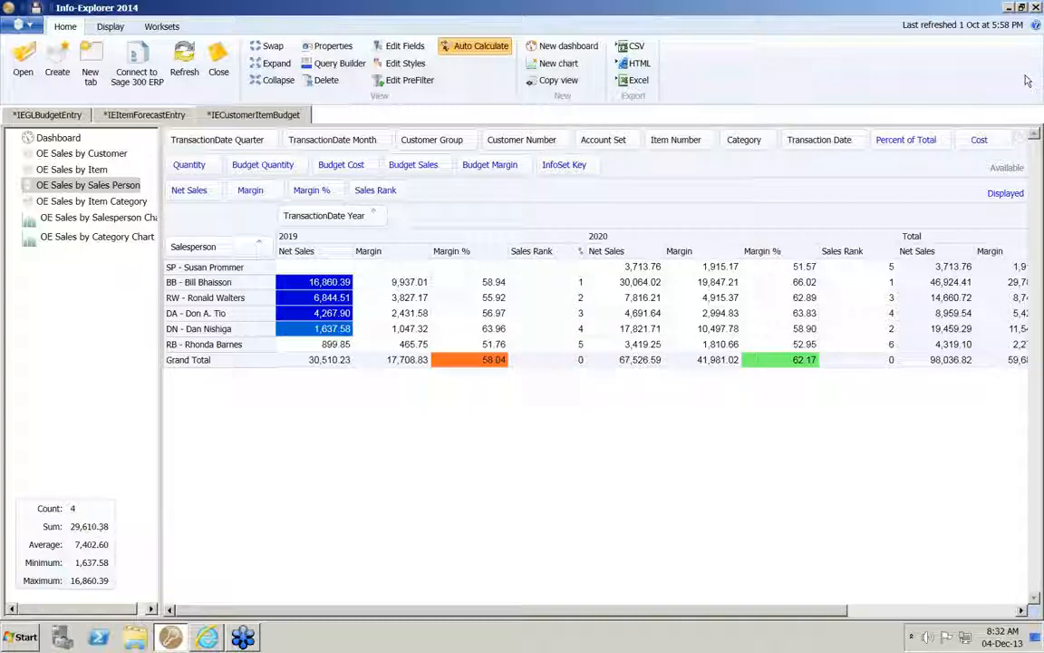
- Display the registration code form and close it without activating
{"action": "left_click", "coordinate": [929, 26]}
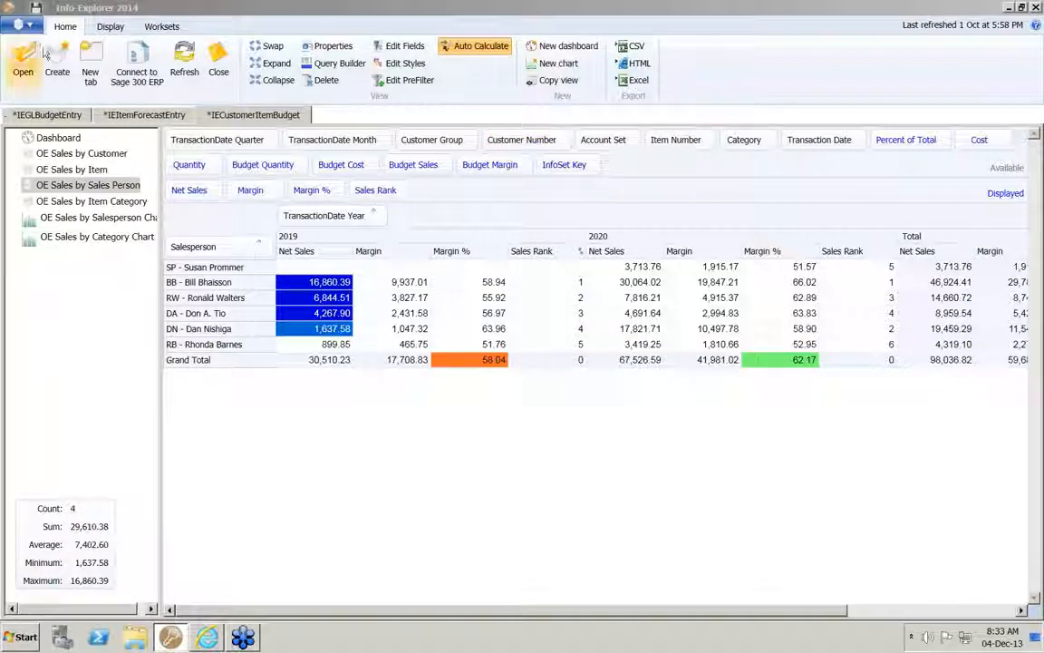
{"action": "left_click", "coordinate": [18, 24]}
{"action": "left_click", "coordinate": [77, 261]}
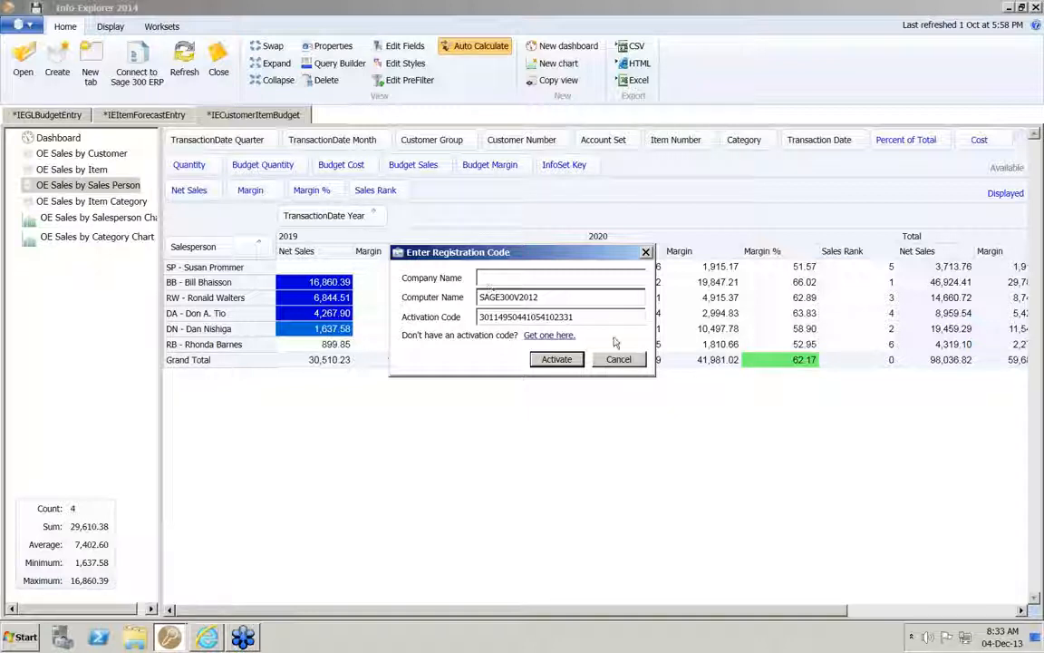
{"action": "left_click", "coordinate": [627, 360]}
- Open the list of downloadable sample cubes and highlight the three writeback-enabled cubes at its end
{"action": "left_click", "coordinate": [31, 24]}
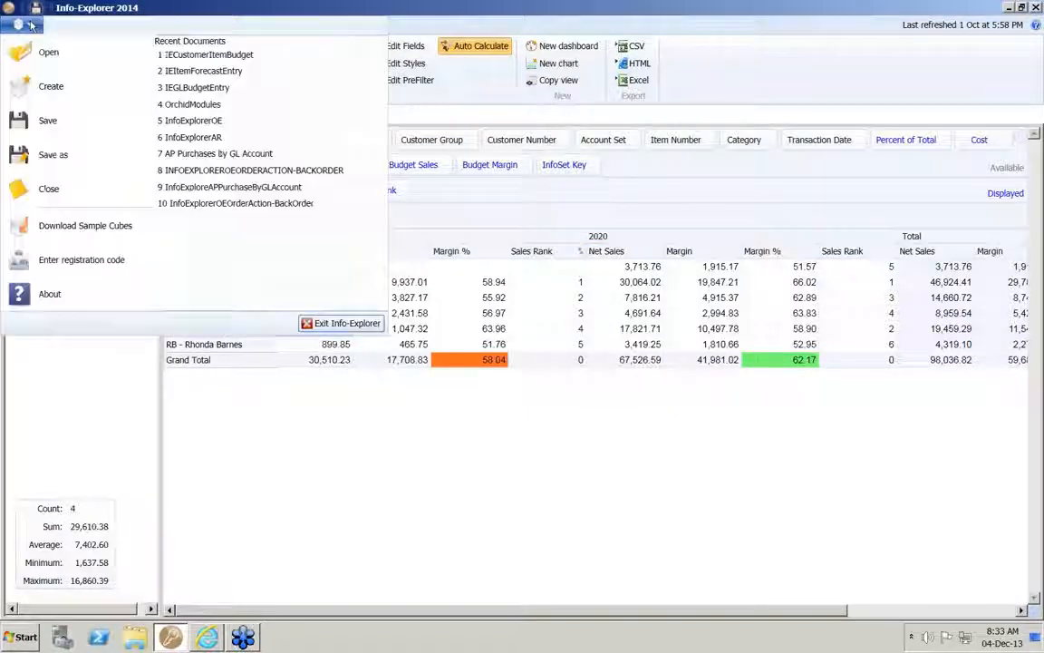
{"action": "left_click", "coordinate": [80, 231]}
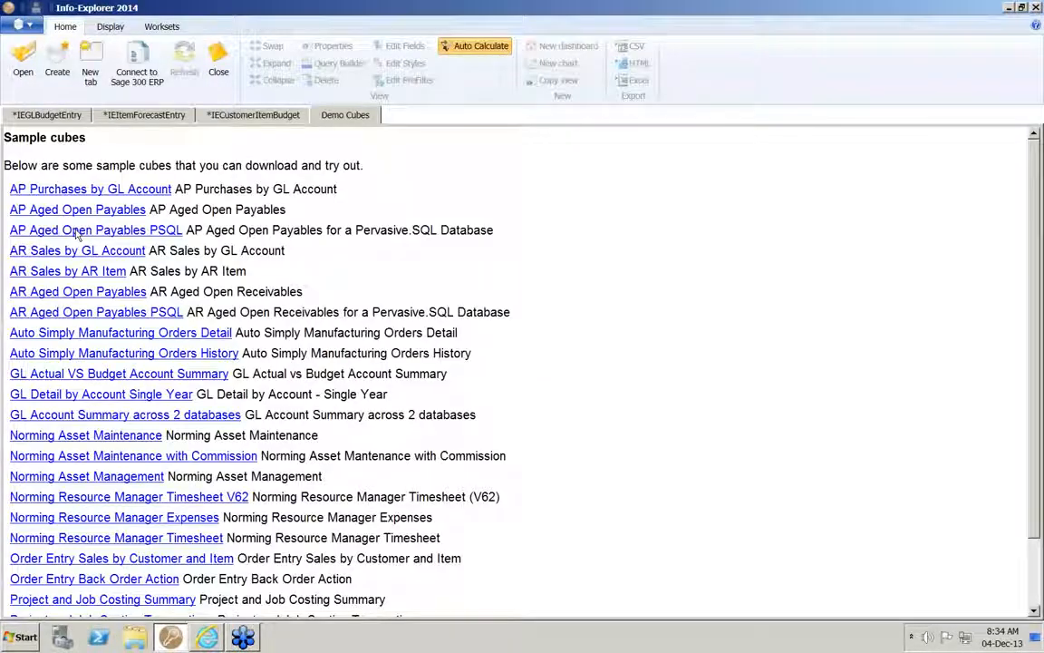
{"action": "scroll", "coordinate": [938, 412], "scroll_direction": "down", "scroll_amount": 1}
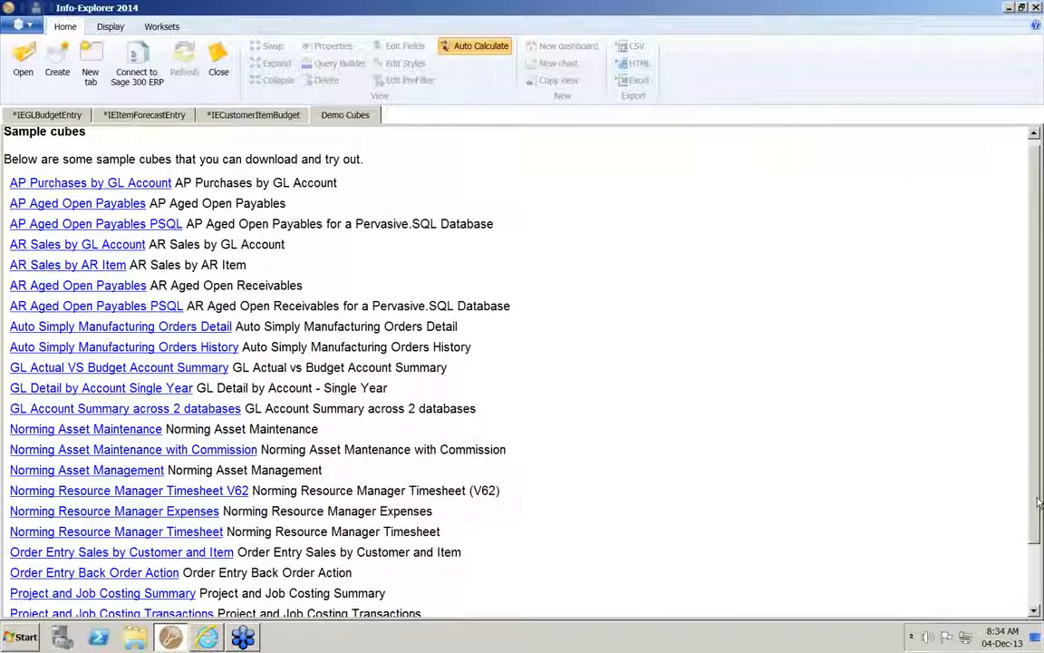
{"action": "left_click_drag", "start_coordinate": [1040, 503], "coordinate": [1039, 564]}
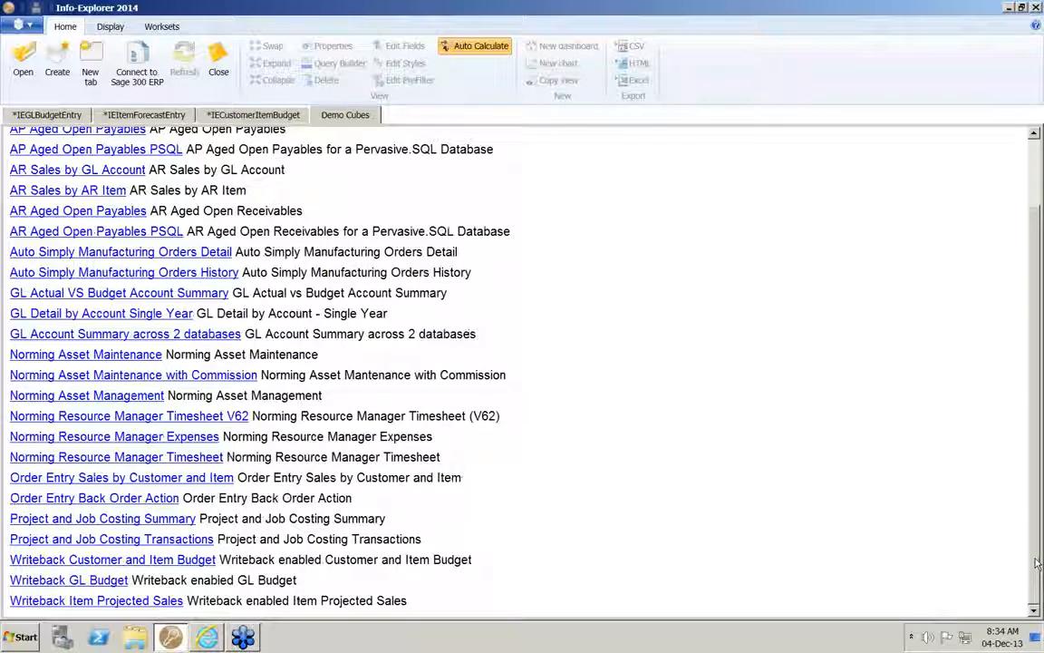
{"action": "left_click_drag", "start_coordinate": [407, 600], "coordinate": [19, 559]}
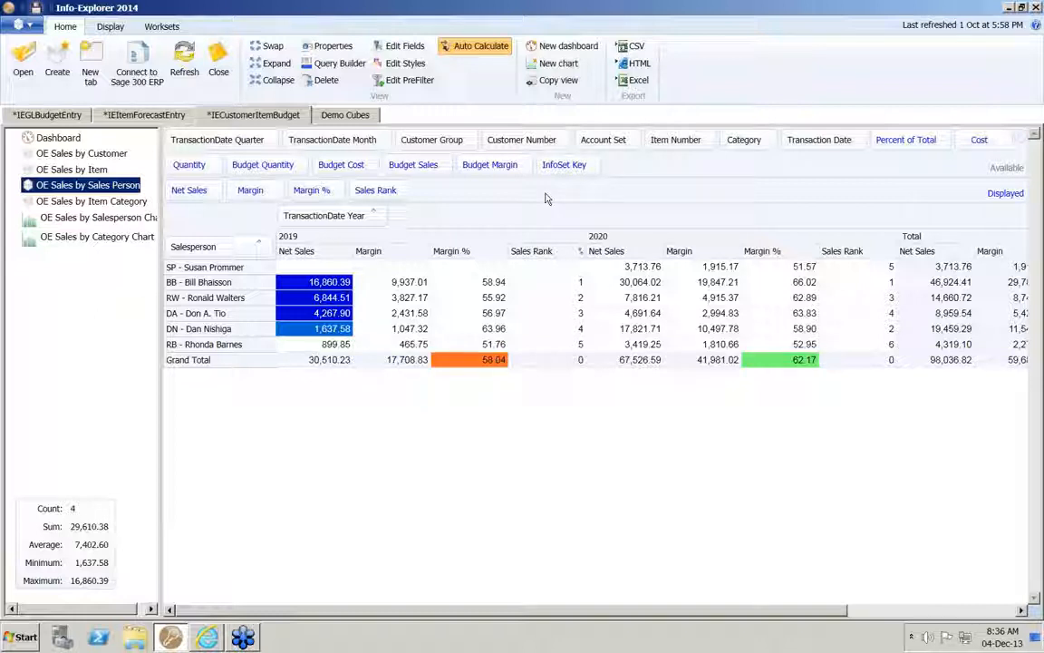
- Open the program's help from the customer item budget cube
{"action": "left_click", "coordinate": [1034, 28]}
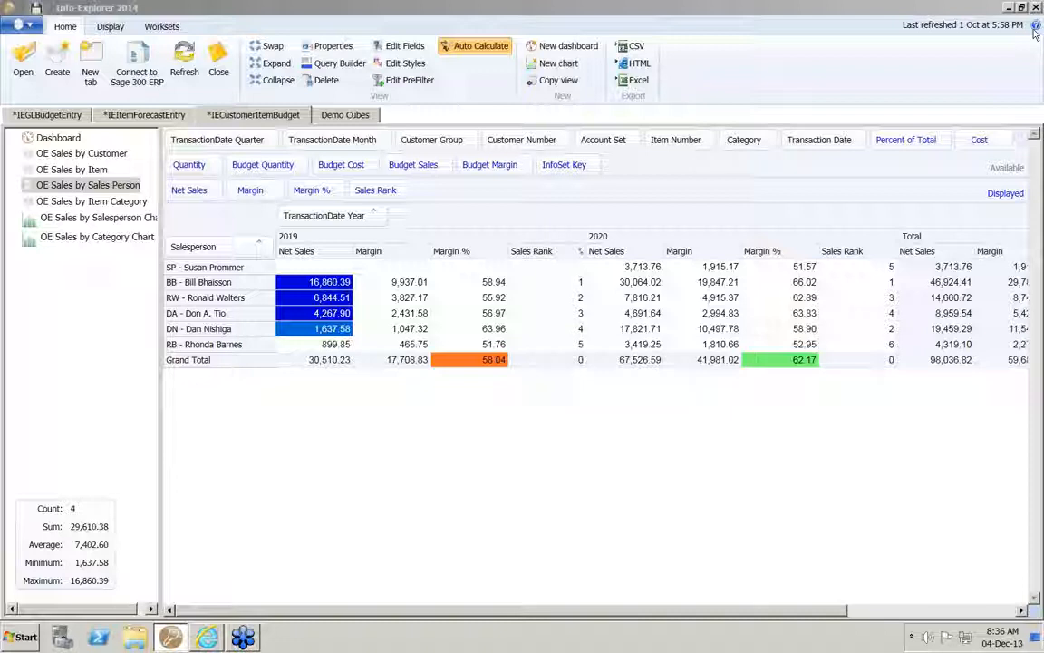